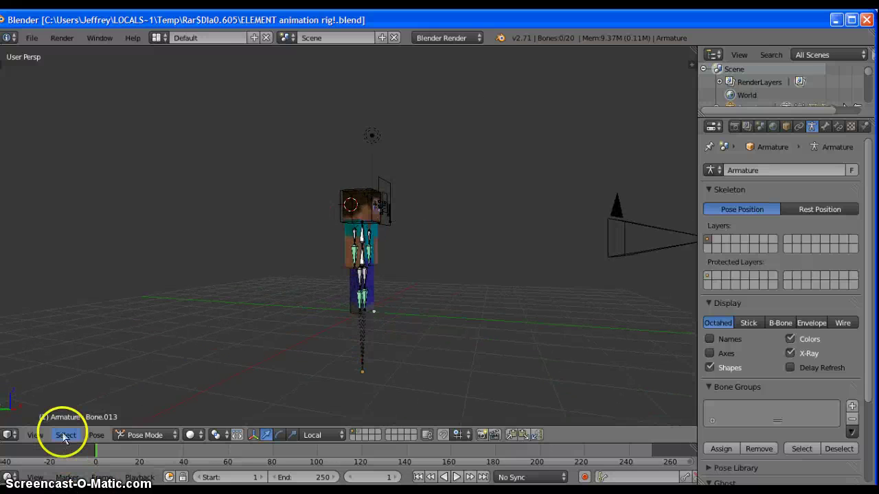
# Step: Add a plane mesh, drop it at the character's feet and enlarge it into a huge floor
pyautogui.moveTo(557, 282); pyautogui.dragTo(442, 271, button='middle')
pyautogui.rightClick(430, 218)
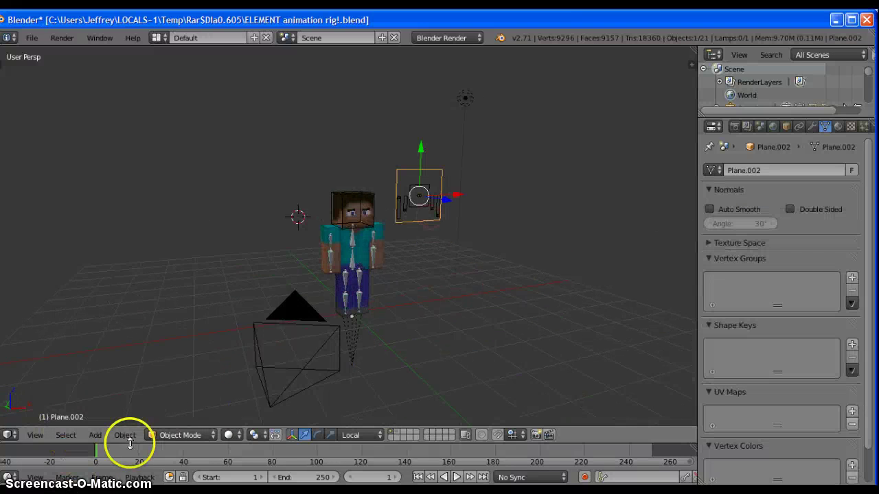
pyautogui.click(95, 436)
pyautogui.click(199, 297)
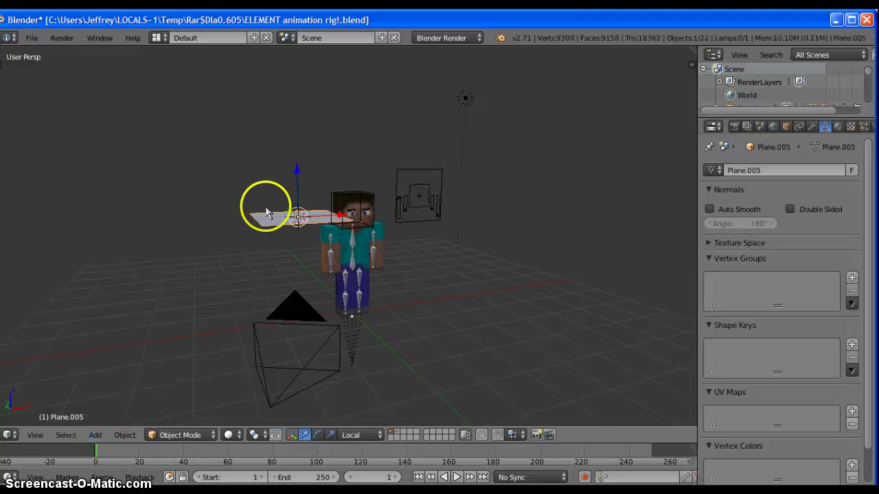
pyautogui.moveTo(288, 206); pyautogui.dragTo(313, 308)
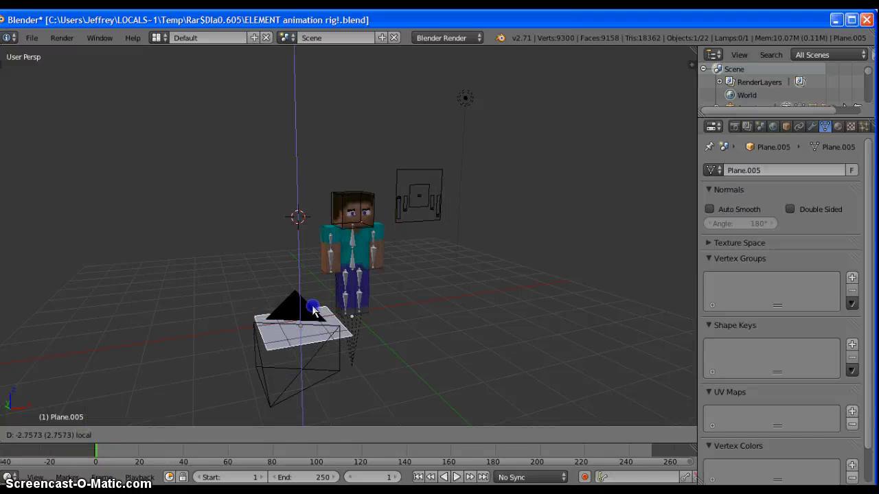
pyautogui.click(313, 308)
pyautogui.press('g')
pyautogui.press('x')
pyautogui.click(367, 353)
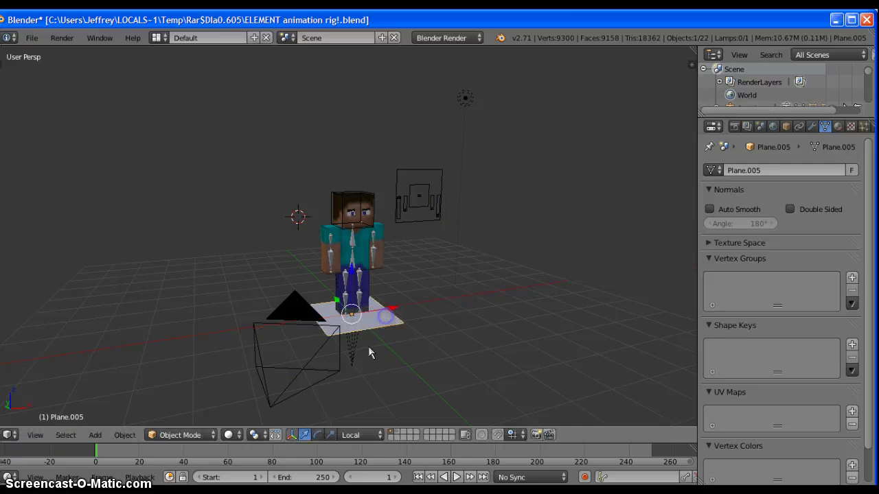
pyautogui.moveTo(366, 353); pyautogui.dragTo(255, 427, button='middle')
pyautogui.click(319, 434)
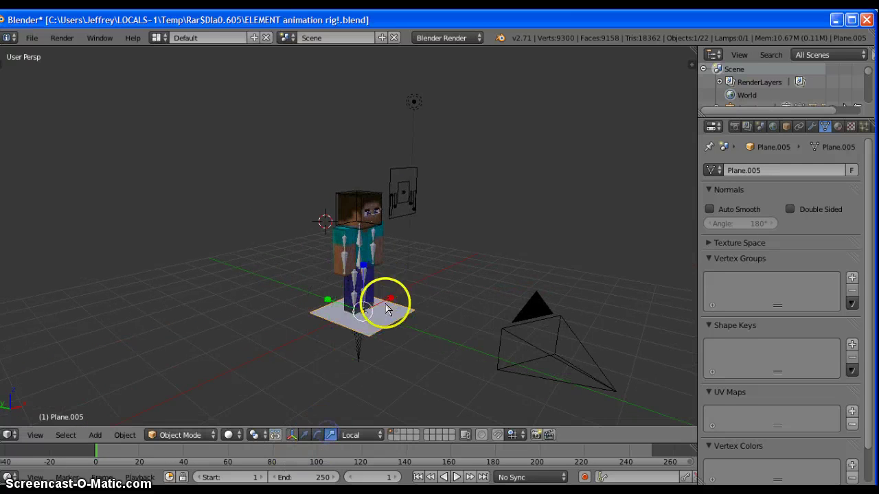
pyautogui.moveTo(387, 309); pyautogui.dragTo(450, 213)
# Step: Copy and paste the floor plane, tilt the copy upright and slide it behind the character as a wall
pyautogui.hotkey('ctrl', 'c')
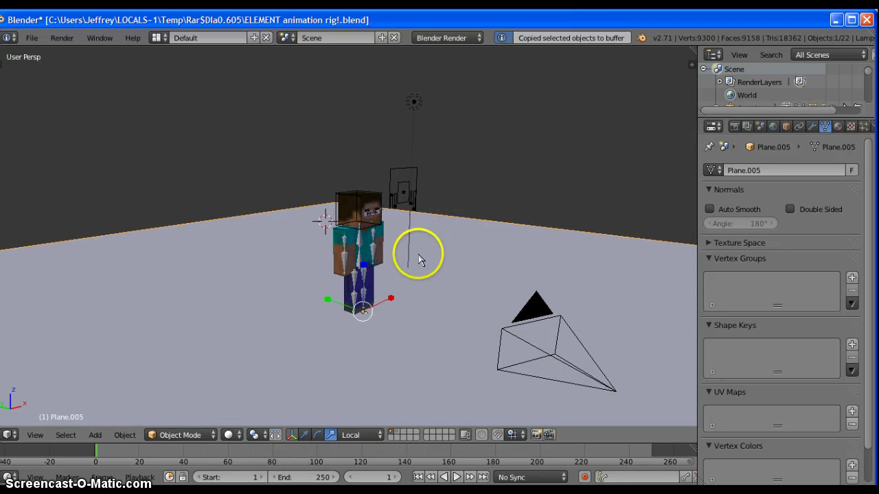
pyautogui.click(318, 435)
pyautogui.hotkey('ctrl', 'v')
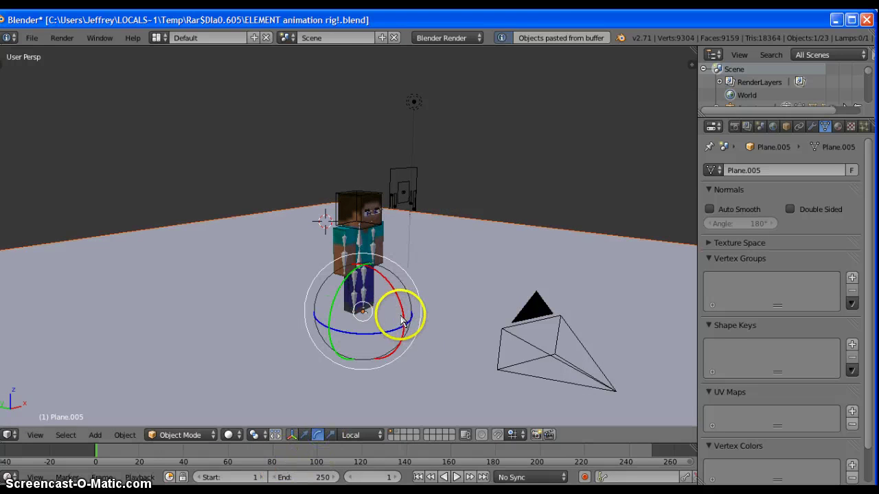
pyautogui.moveTo(415, 333); pyautogui.dragTo(337, 337)
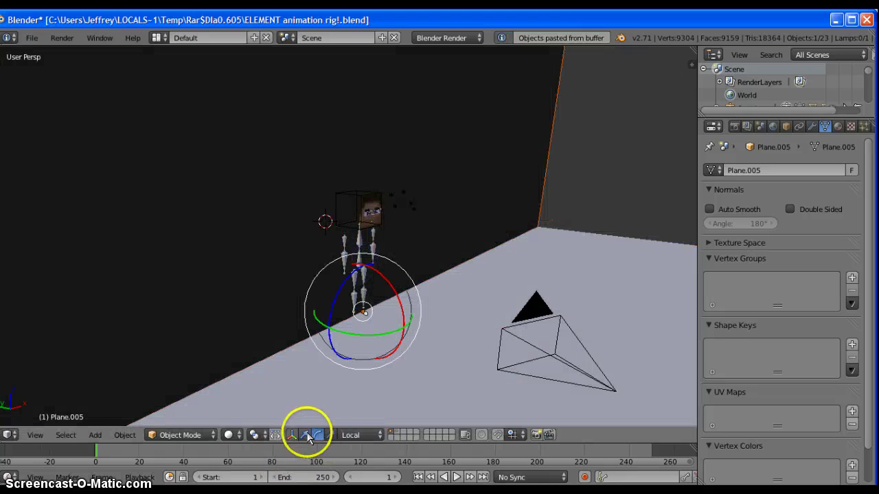
pyautogui.click(309, 435)
pyautogui.moveTo(357, 309)
pyautogui.mouseDown()
pyautogui.moveTo(232, 248)
pyautogui.moveTo(267, 256)
pyautogui.mouseUp()
# Step: Finish placing the wall and put the character's rig into Pose Mode
pyautogui.rightClick(268, 257)
pyautogui.moveTo(400, 308)
pyautogui.mouseDown(button='middle')
pyautogui.moveTo(456, 292)
pyautogui.moveTo(383, 271)
pyautogui.moveTo(431, 308)
pyautogui.mouseUp(button='middle')
pyautogui.rightClick(383, 271)
pyautogui.hotkey('ctrl', 'Tab')
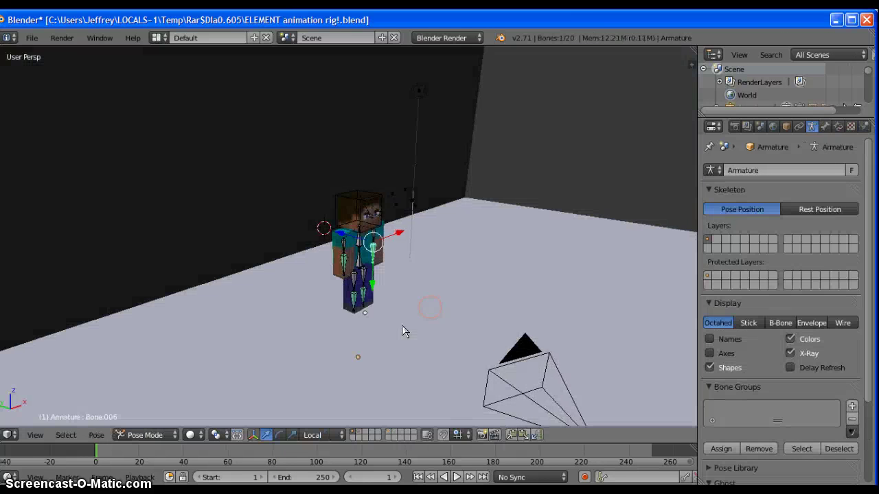
# Step: Select the character's head bone and tilt the head with two rotations
pyautogui.click(279, 434)
pyautogui.rightClick(328, 232)
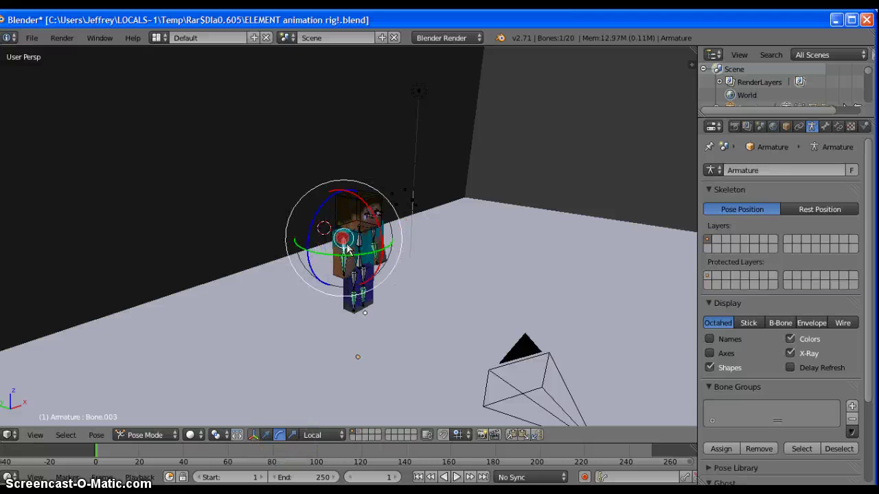
pyautogui.rightClick(374, 263)
pyautogui.rightClick(379, 251)
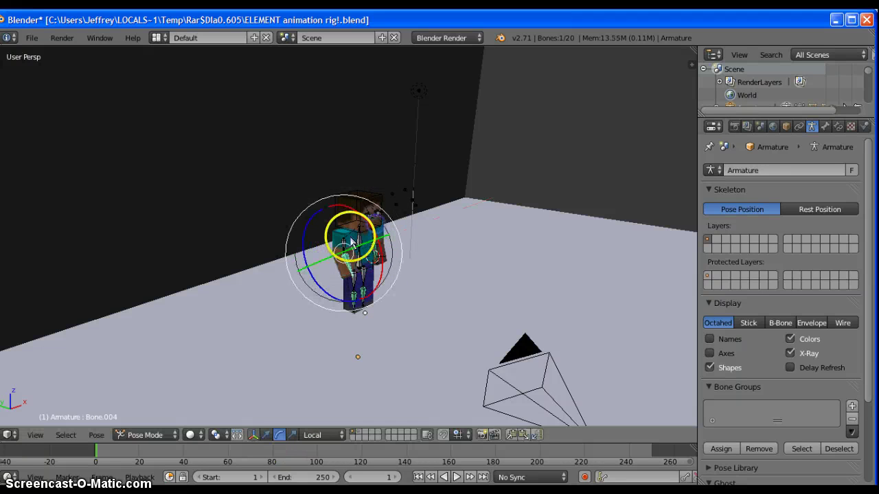
pyautogui.rightClick(376, 251)
pyautogui.rightClick(372, 251)
pyautogui.rightClick(369, 252)
pyautogui.rightClick(364, 274)
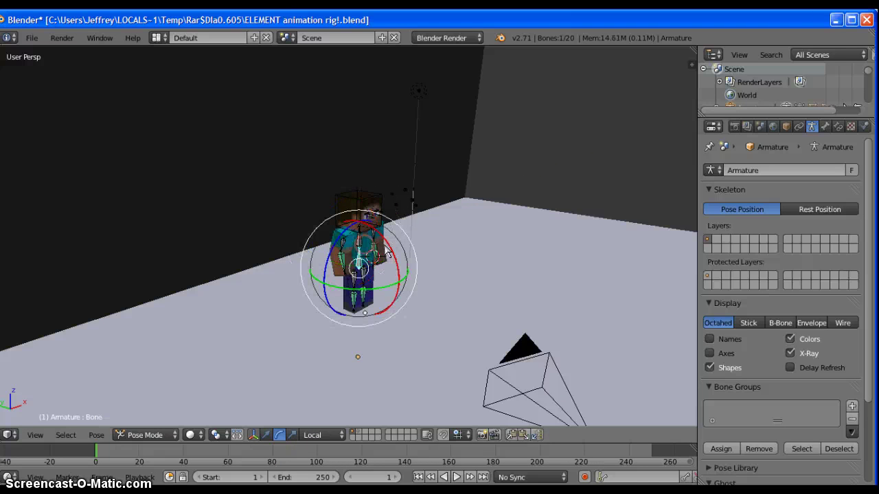
pyautogui.rightClick(357, 237)
pyautogui.press('r')
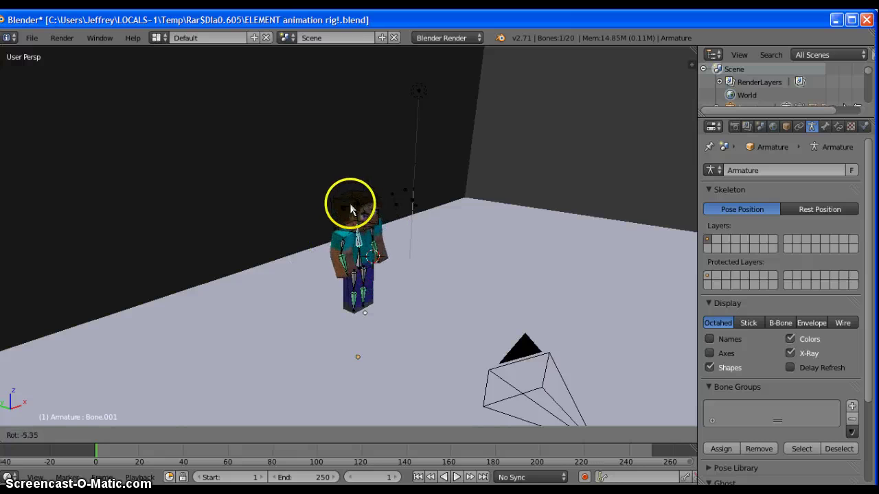
pyautogui.click(350, 206)
pyautogui.press('r')
pyautogui.rightClick(406, 226)
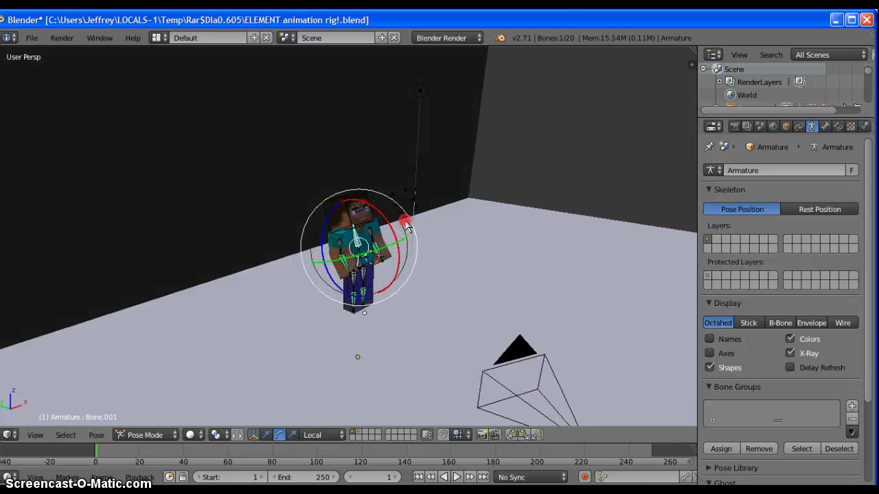
# Step: Rotate one limb bone about its local X axis
pyautogui.moveTo(407, 227); pyautogui.dragTo(371, 261, button='middle')
pyautogui.rightClick(346, 288)
pyautogui.moveTo(347, 288); pyautogui.dragTo(400, 273, button='middle')
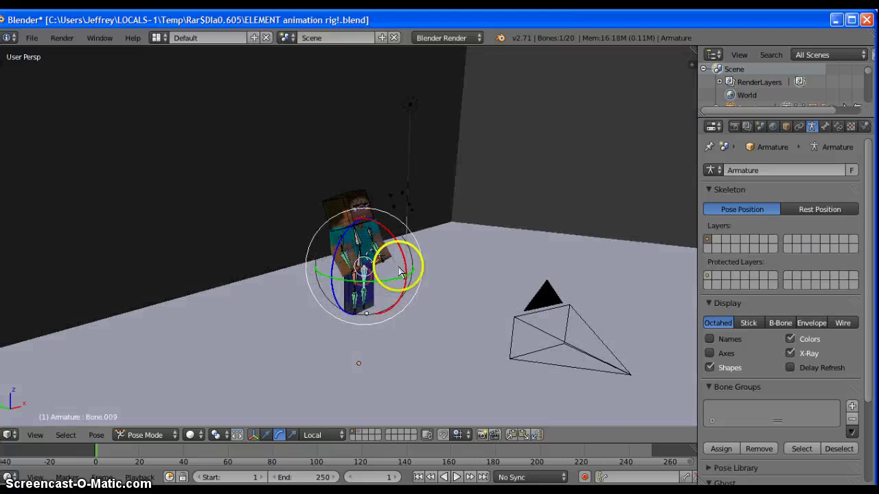
pyautogui.rightClick(372, 295)
pyautogui.rightClick(418, 275)
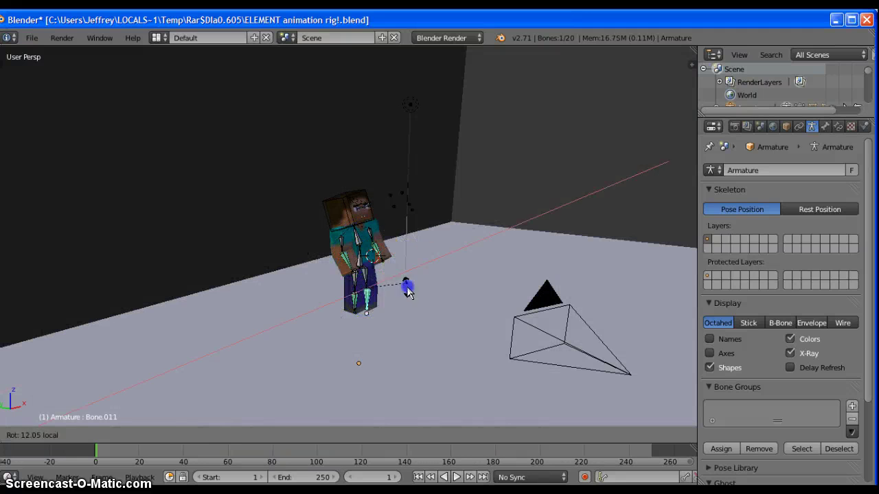
pyautogui.rightClick(365, 278)
pyautogui.rightClick(366, 278)
pyautogui.press('r')
pyautogui.press('x')
pyautogui.press('x')
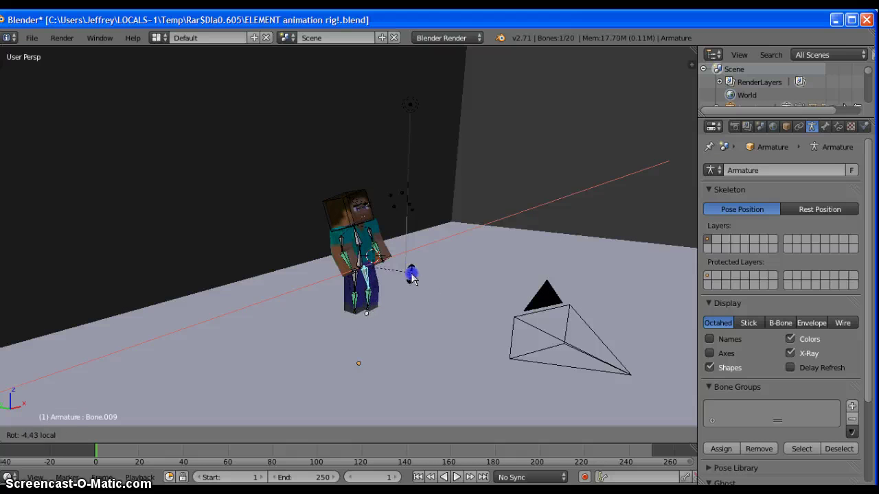
pyautogui.click(412, 278)
# Step: Rotate two more limb bones about their local X axes
pyautogui.rightClick(389, 276)
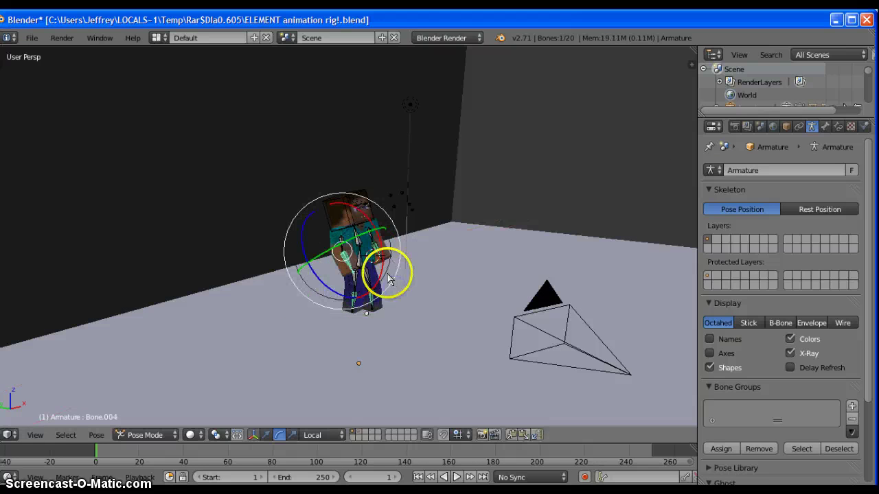
pyautogui.press('r')
pyautogui.press('x')
pyautogui.press('x')
pyautogui.rightClick(384, 268)
pyautogui.rightClick(392, 266)
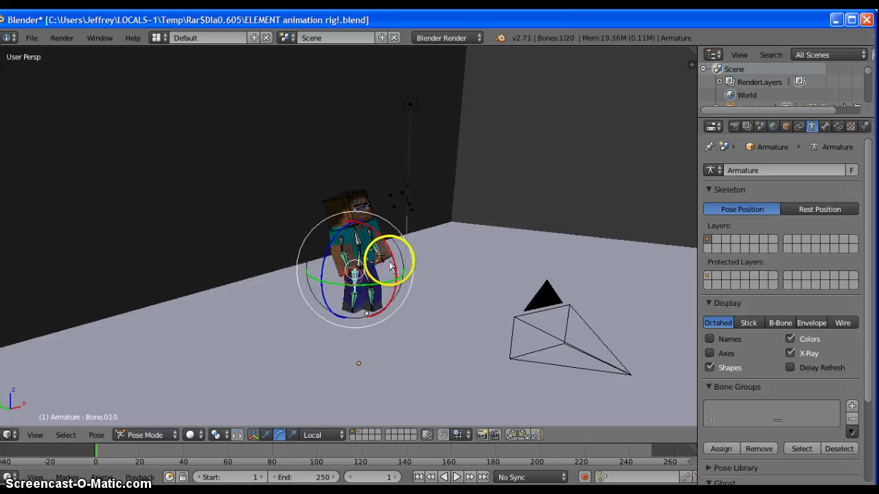
pyautogui.press('r')
pyautogui.press('x')
pyautogui.press('x')
pyautogui.click(395, 275)
pyautogui.moveTo(395, 274); pyautogui.dragTo(356, 278, button='middle')
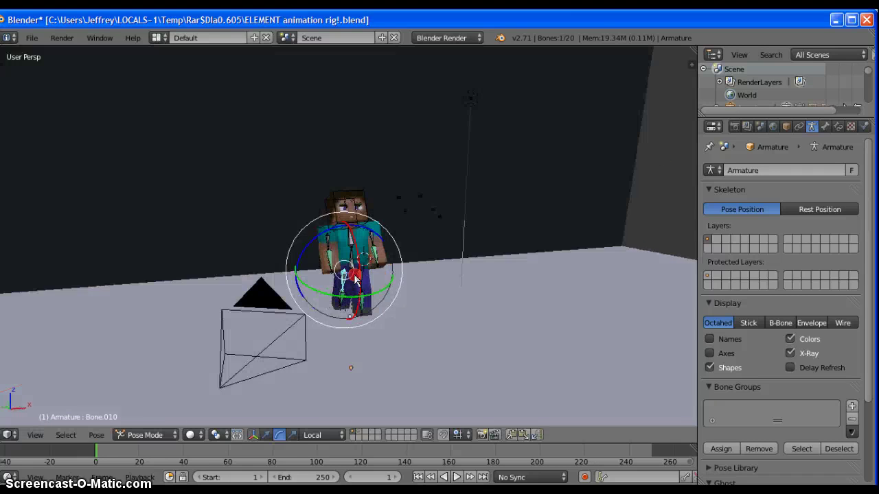
pyautogui.click(267, 436)
pyautogui.click(522, 232)
# Step: Shift the mouth control along its local Y and Z axes beside Steve's face
pyautogui.moveTo(522, 231); pyautogui.dragTo(432, 209, button='middle')
pyautogui.moveTo(418, 210); pyautogui.dragTo(387, 192)
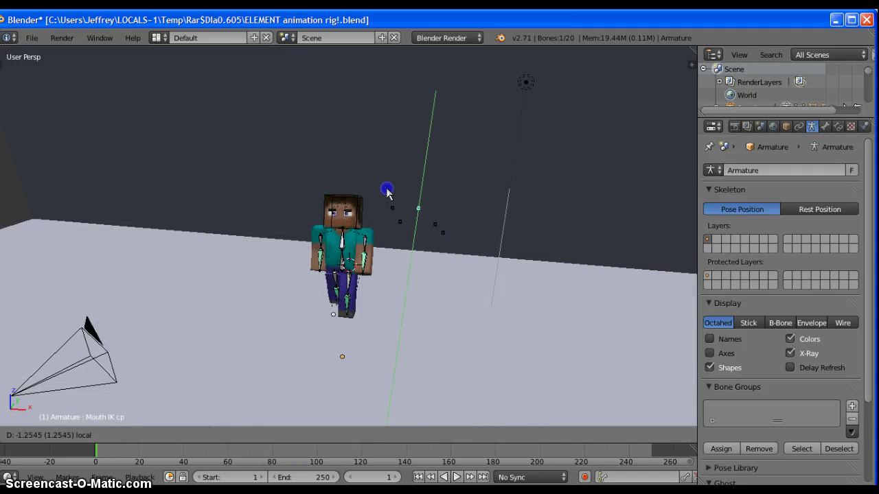
pyautogui.click(436, 216)
pyautogui.press('g')
pyautogui.press('z')
pyautogui.press('z')
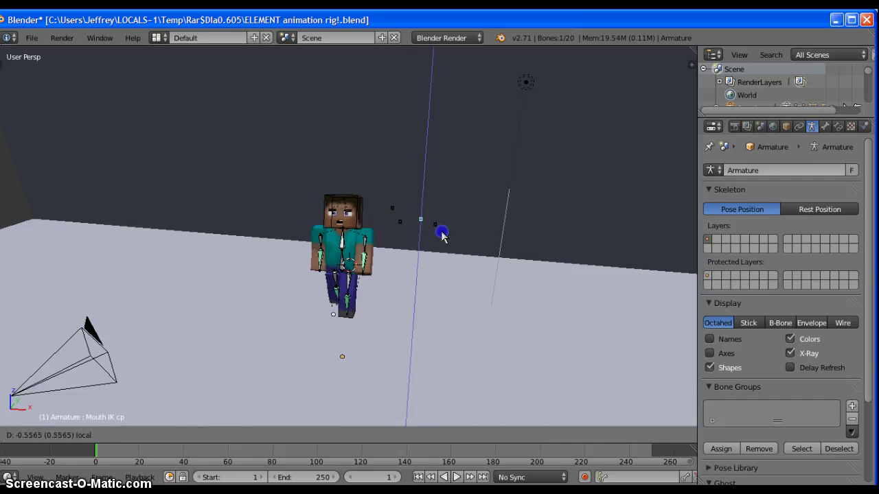
pyautogui.click(426, 204)
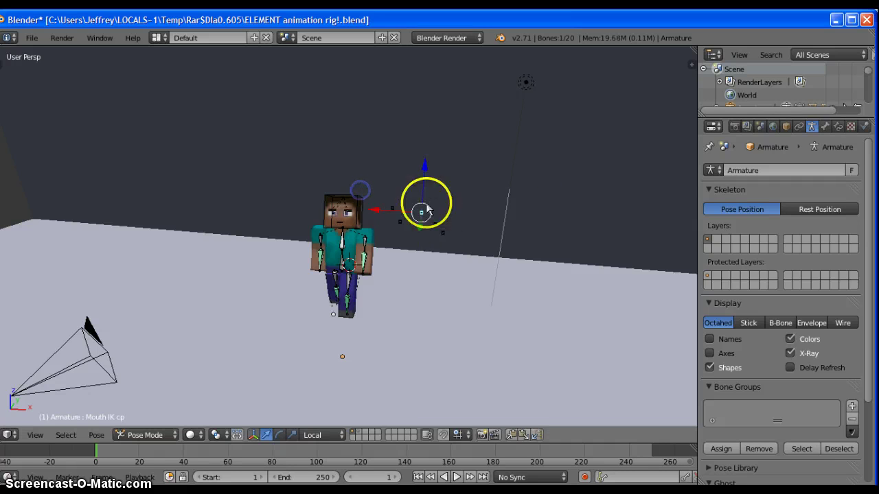
pyautogui.moveTo(422, 182)
pyautogui.mouseDown()
pyautogui.moveTo(415, 225)
pyautogui.moveTo(443, 200)
pyautogui.mouseUp()
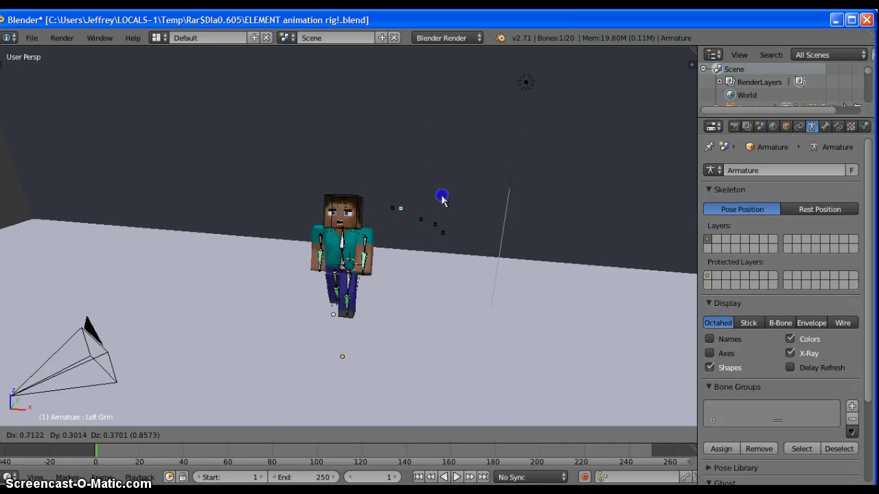
pyautogui.click(408, 254)
# Step: Select the Mouth IK cp bone and nudge it along its local Y axis
pyautogui.rightClick(420, 218)
pyautogui.press('g')
pyautogui.press('y')
pyautogui.press('y')
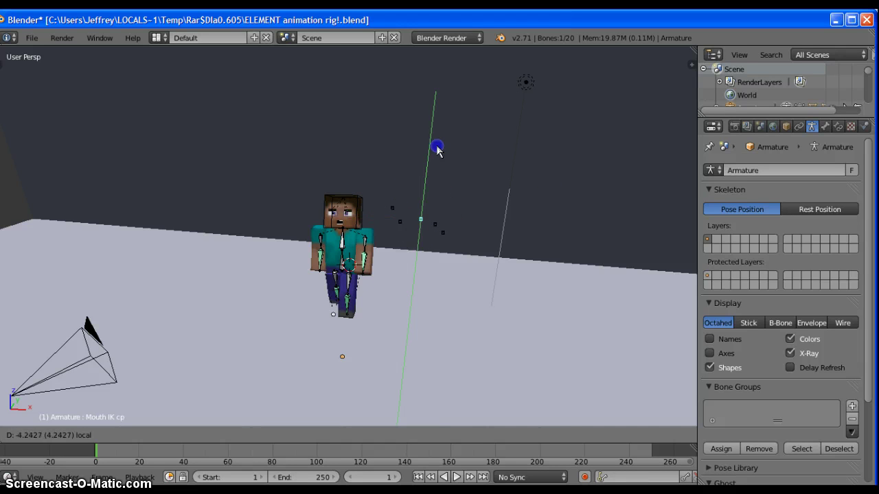
pyautogui.click(418, 186)
pyautogui.moveTo(434, 144); pyautogui.dragTo(428, 145)
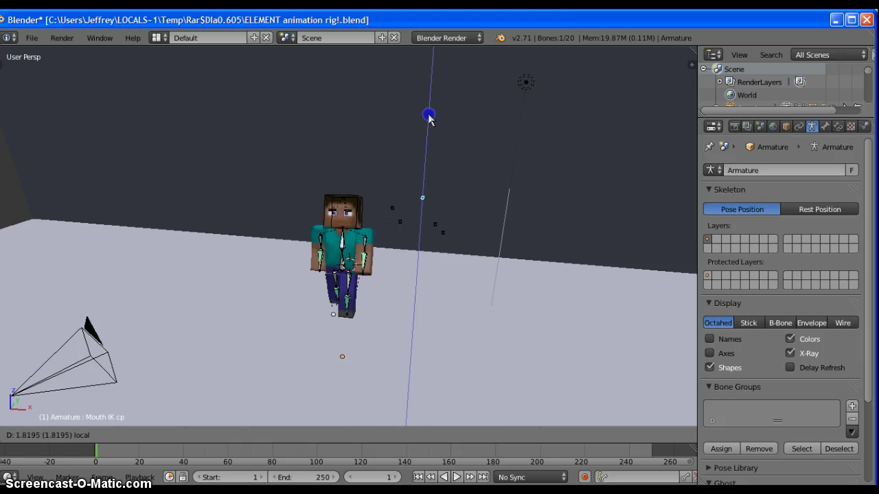
pyautogui.rightClick(396, 225)
# Step: Try moving the mouth control along X, Z and Y, cancel each attempt, then level the view
pyautogui.press('g')
pyautogui.press('x')
pyautogui.press('x')
pyautogui.rightClick(412, 203)
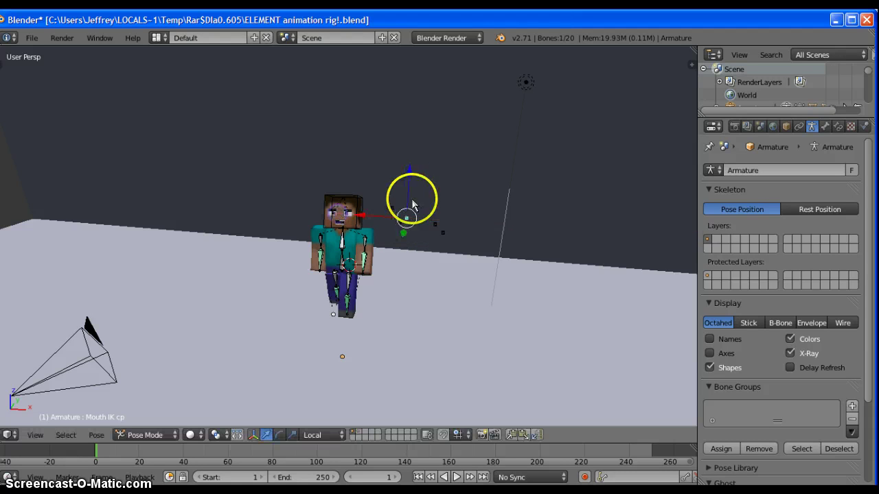
pyautogui.press('g')
pyautogui.press('z')
pyautogui.press('z')
pyautogui.rightClick(412, 200)
pyautogui.press('g')
pyautogui.press('z')
pyautogui.press('z')
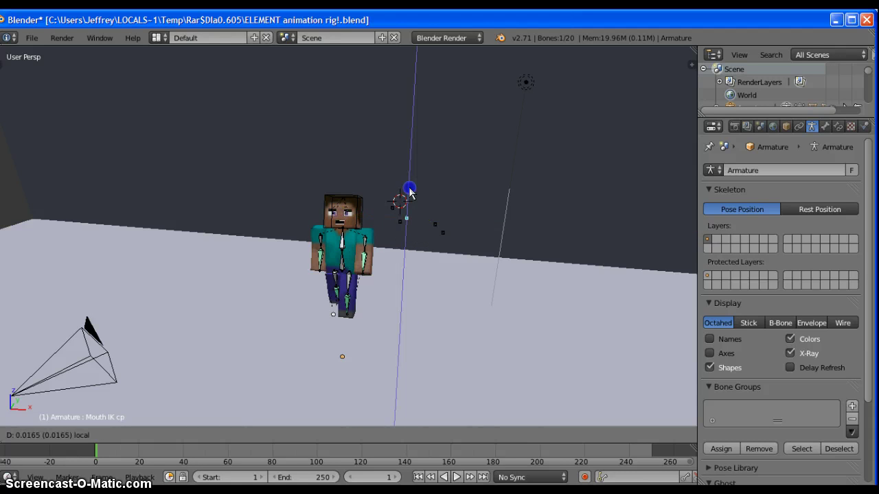
pyautogui.rightClick(403, 230)
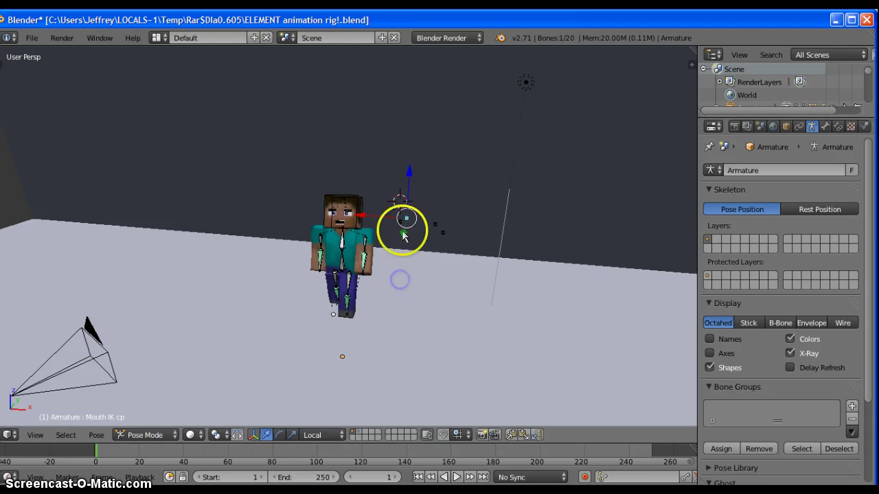
pyautogui.press('g')
pyautogui.rightClick(404, 220)
pyautogui.press('g')
pyautogui.press('y')
pyautogui.press('y')
pyautogui.rightClick(421, 216)
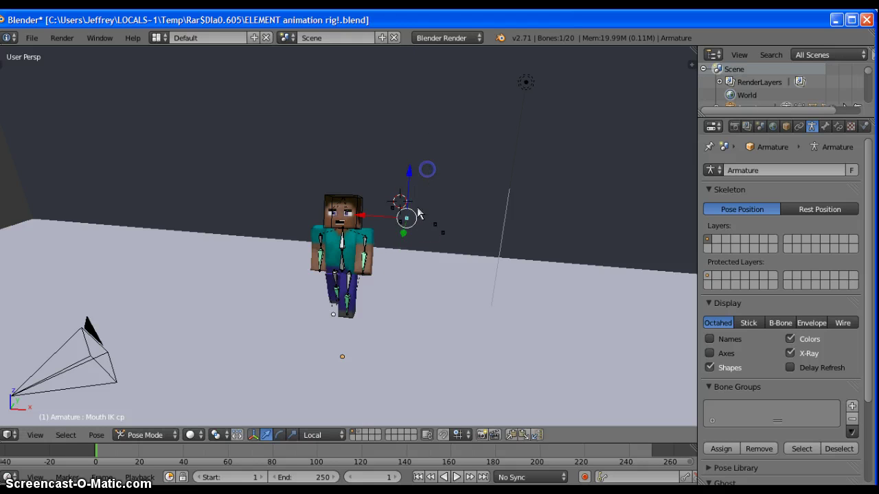
pyautogui.moveTo(395, 258); pyautogui.dragTo(358, 218, button='middle')
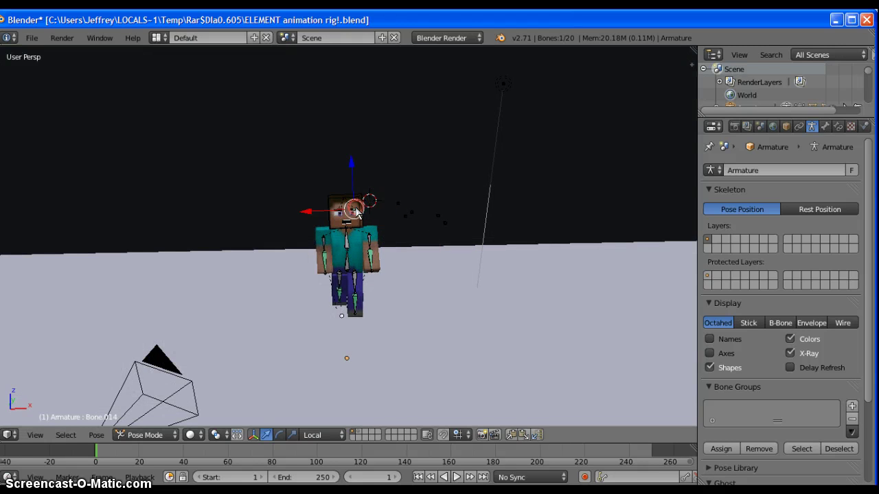
# Step: Select Steve's head bone and rotate it to turn his head
pyautogui.press('r')
pyautogui.rightClick(333, 237)
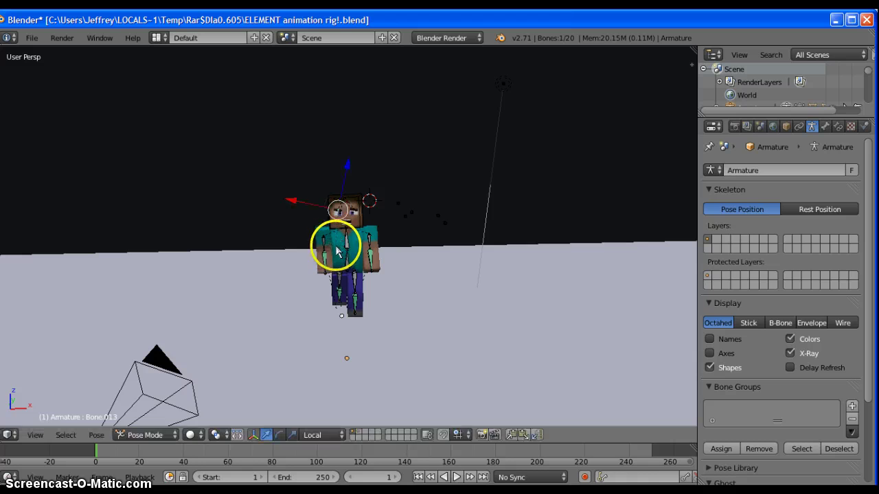
pyautogui.press('r')
pyautogui.click(330, 247)
pyautogui.moveTo(329, 247); pyautogui.dragTo(470, 230, button='middle')
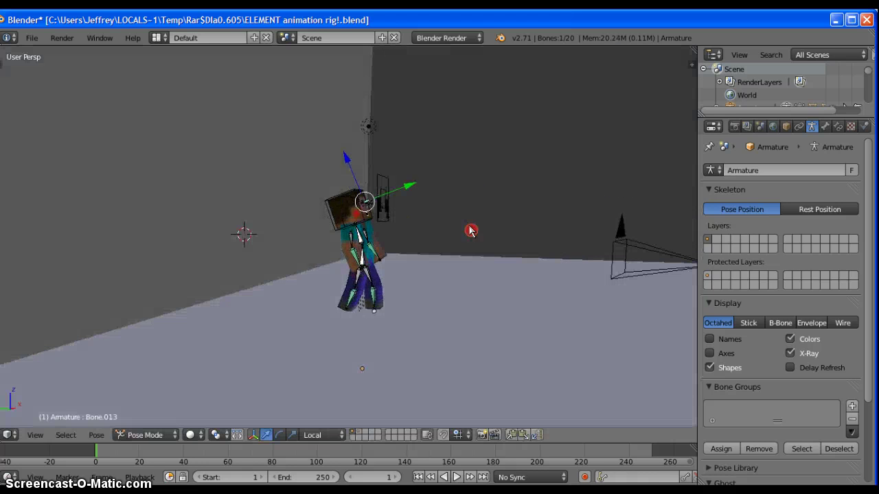
# Step: Rotate Steve's arm bones into a new pose
pyautogui.press('r')
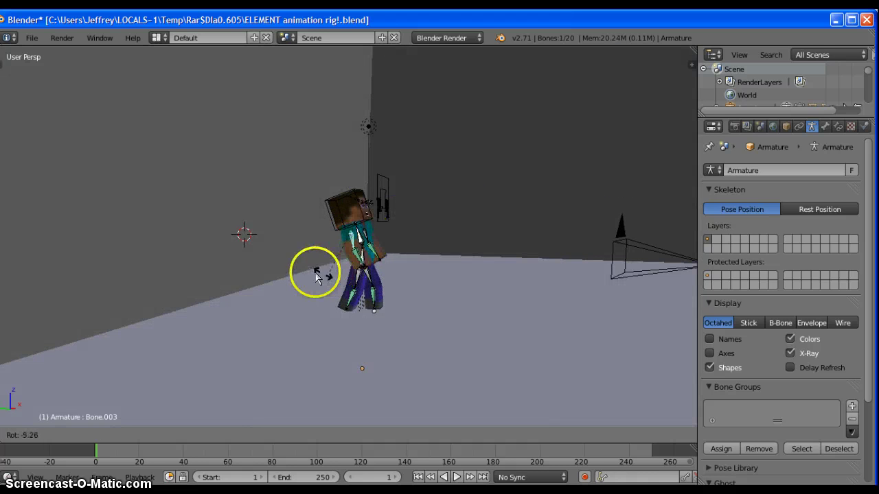
pyautogui.click(392, 284)
pyautogui.moveTo(392, 285); pyautogui.dragTo(271, 296, button='middle')
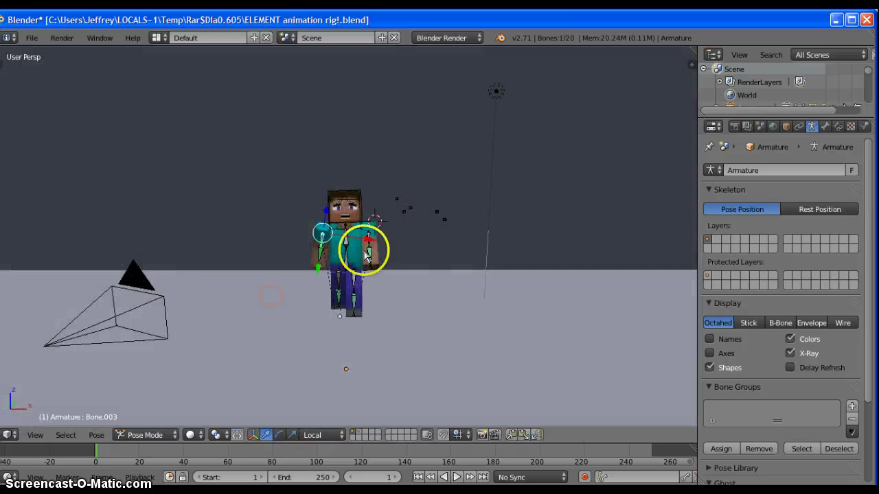
pyautogui.press('r')
pyautogui.click(388, 261)
pyautogui.moveTo(388, 261); pyautogui.dragTo(318, 412, button='middle')
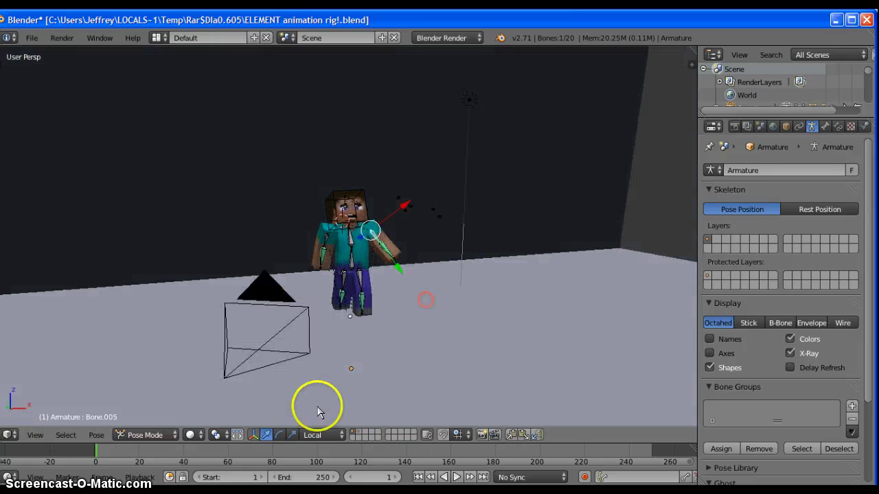
pyautogui.click(280, 437)
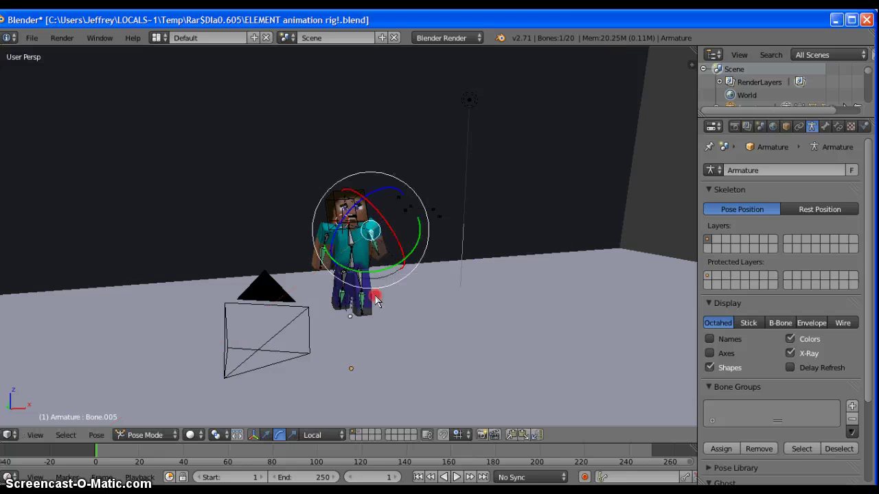
pyautogui.moveTo(323, 275)
pyautogui.mouseDown(button='middle')
pyautogui.moveTo(369, 264)
pyautogui.moveTo(412, 289)
pyautogui.mouseUp(button='middle')
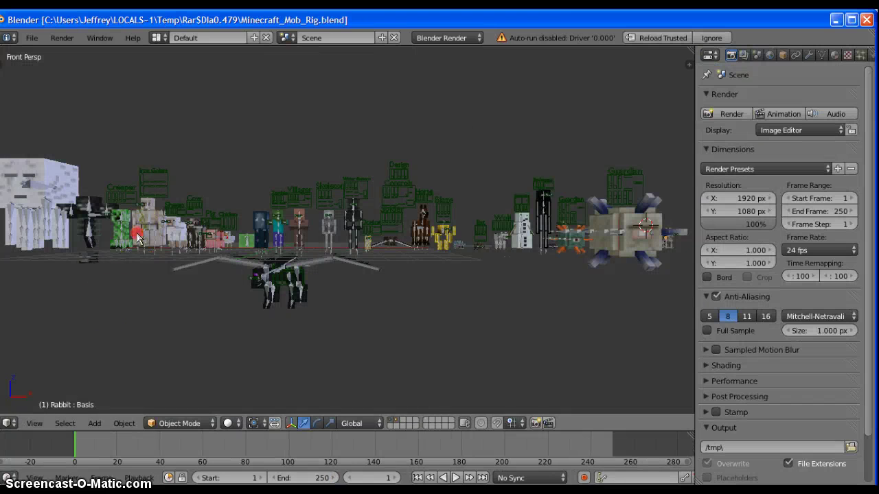
# Step: Select the Iron Golem rig and mesh in Minecraft_Mob_Rig.blend and copy them
pyautogui.rightClick(137, 235)
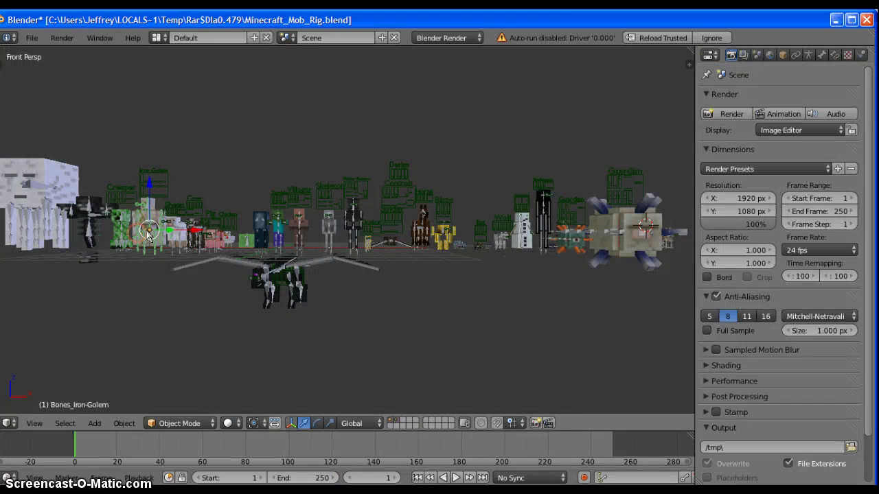
pyautogui.rightClick(149, 234)
pyautogui.press('g')
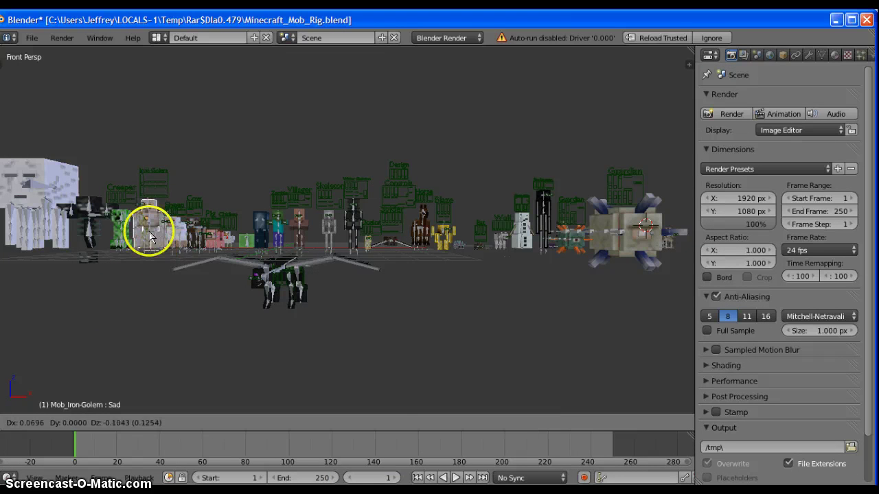
pyautogui.rightClick(149, 234)
pyautogui.hotkey('ctrl', 'c')
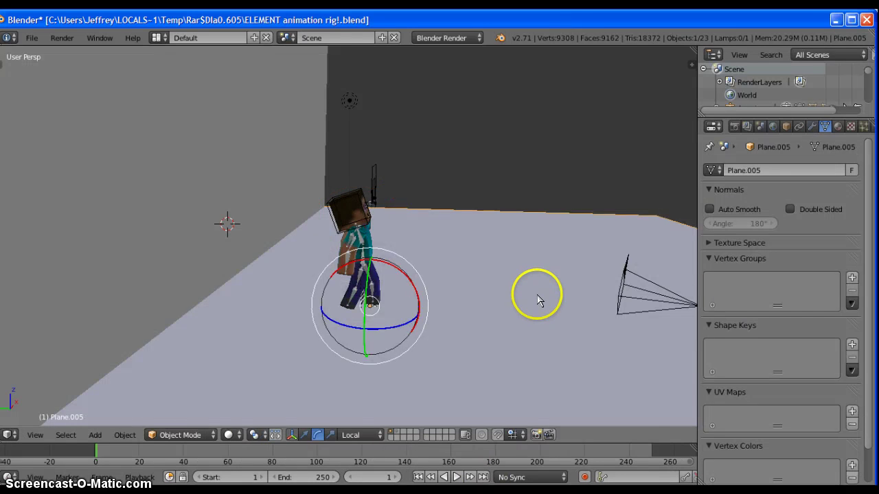
# Step: Paste the Iron Golem into Steve's scene and select the golem's armature
pyautogui.hotkey('ctrl', 'v')
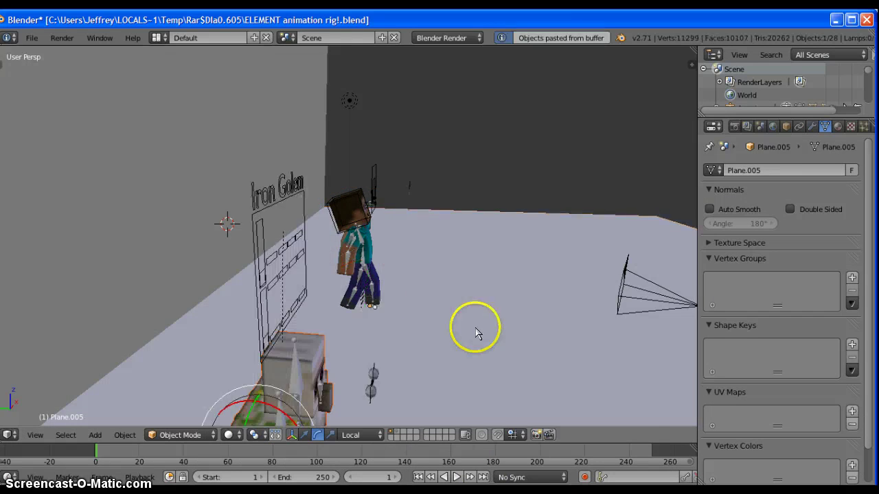
pyautogui.rightClick(606, 330)
pyautogui.moveTo(607, 330); pyautogui.dragTo(408, 325, button='middle')
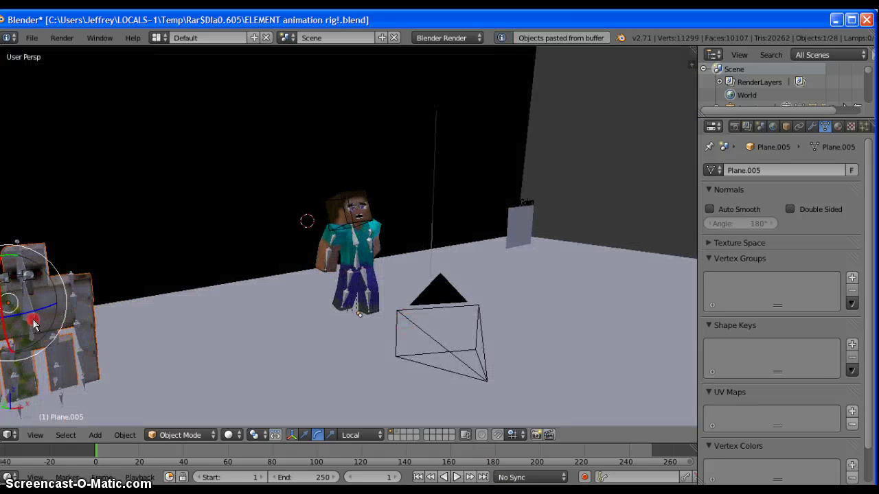
pyautogui.rightClick(34, 326)
pyautogui.rightClick(35, 325)
pyautogui.rightClick(35, 326)
pyautogui.moveTo(35, 325); pyautogui.dragTo(80, 344, button='middle')
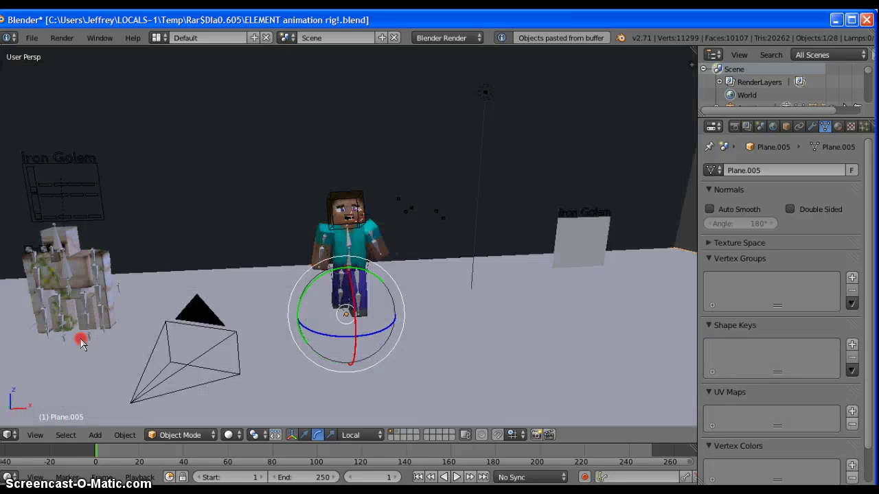
pyautogui.rightClick(58, 261)
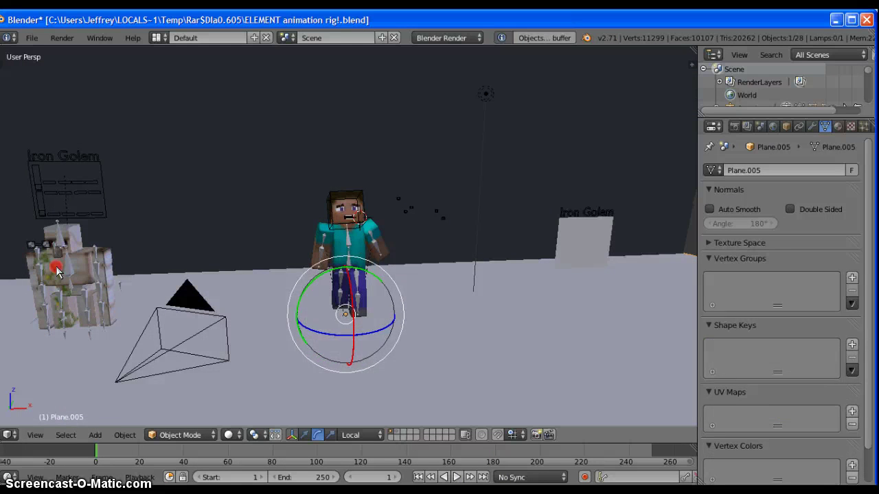
# Step: Move the Iron Golem beside Steve, then adjust its position along the Z axis
pyautogui.click(306, 435)
pyautogui.moveTo(118, 300)
pyautogui.mouseDown()
pyautogui.moveTo(226, 284)
pyautogui.moveTo(337, 295)
pyautogui.mouseUp()
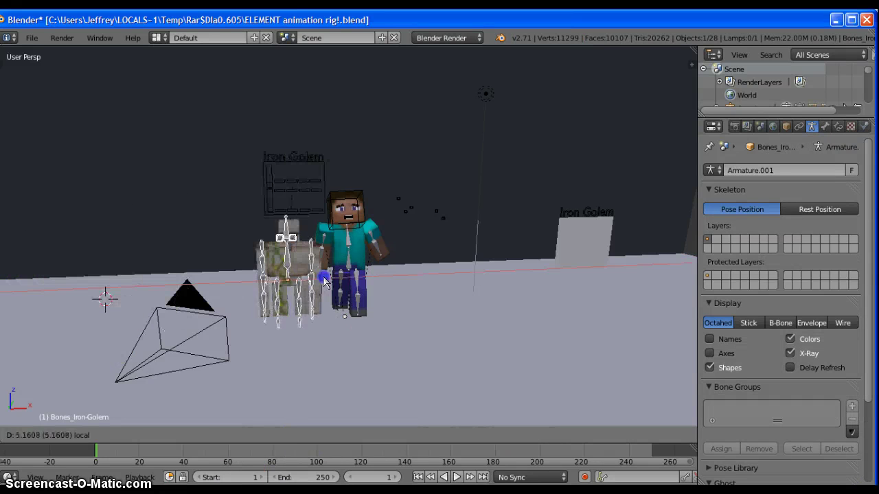
pyautogui.moveTo(337, 295); pyautogui.dragTo(312, 287, button='middle')
pyautogui.moveTo(302, 283); pyautogui.dragTo(441, 275)
pyautogui.rightClick(441, 275)
pyautogui.moveTo(441, 275); pyautogui.dragTo(472, 328, button='middle')
pyautogui.moveTo(400, 362); pyautogui.dragTo(359, 435, button='middle')
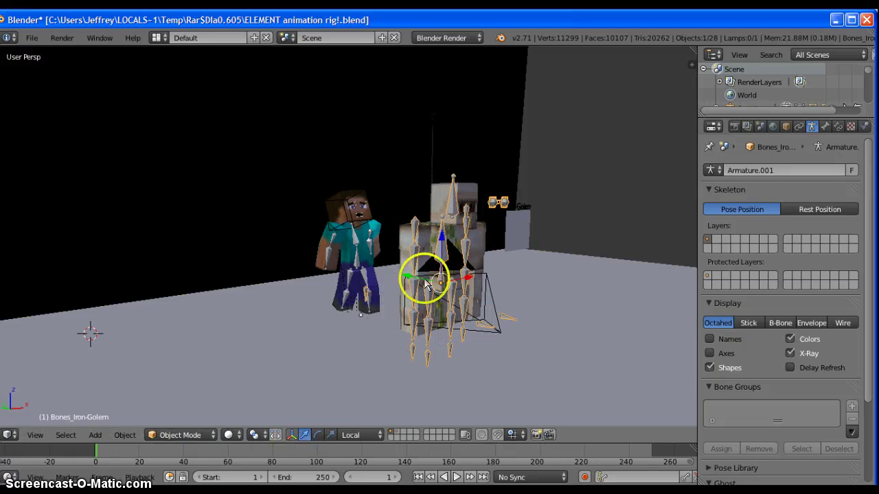
pyautogui.press('g')
pyautogui.press('Escape')
pyautogui.press('g')
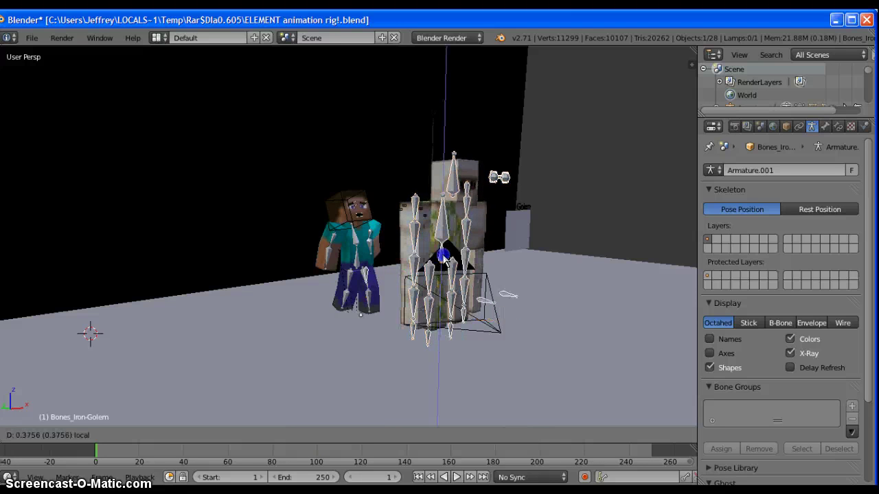
pyautogui.press('z')
pyautogui.press('z')
pyautogui.click(408, 318)
# Step: Slide the Iron Golem's name label aside along the Y axis
pyautogui.moveTo(412, 319)
pyautogui.mouseDown(button='middle')
pyautogui.moveTo(506, 341)
pyautogui.moveTo(416, 355)
pyautogui.mouseUp(button='middle')
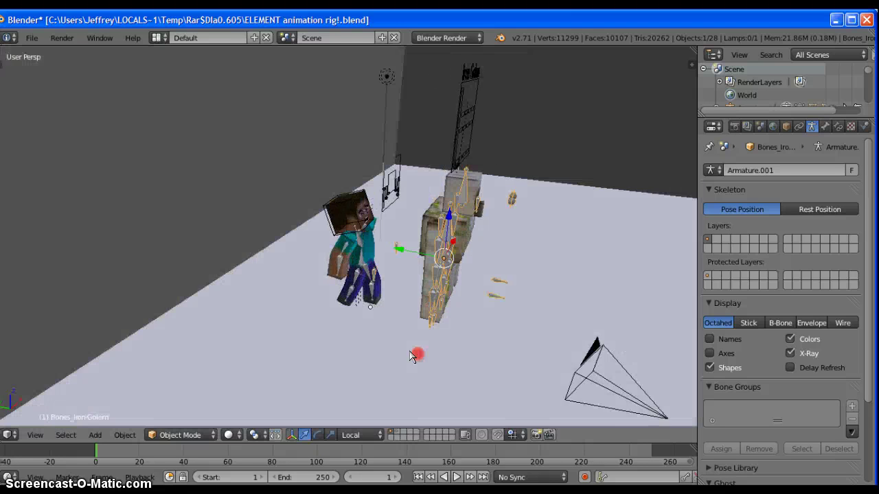
pyautogui.click(401, 237)
pyautogui.moveTo(401, 242); pyautogui.dragTo(804, 284, button='middle')
pyautogui.rightClick(628, 275)
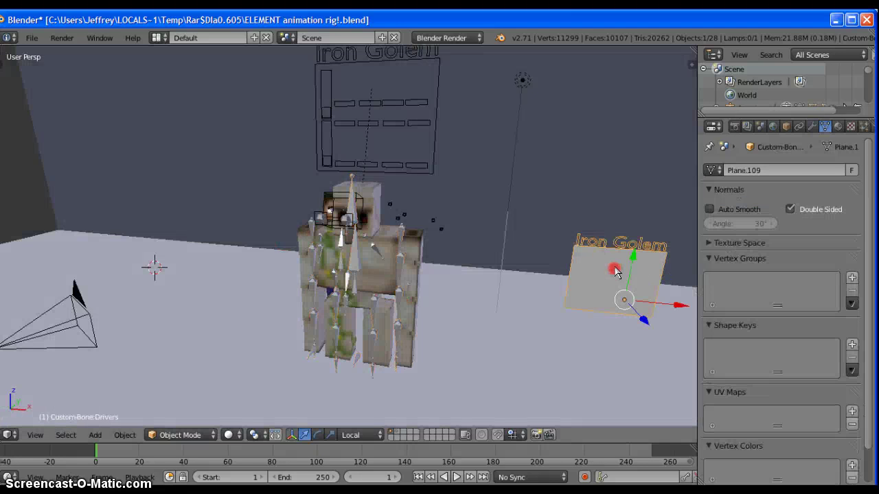
pyautogui.press('g')
pyautogui.press('y')
pyautogui.press('y')
pyautogui.click(608, 92)
# Step: Reselect the golem's armature and turn the Iron Golem around with the rotate manipulator
pyautogui.moveTo(608, 92); pyautogui.dragTo(269, 323, button='middle')
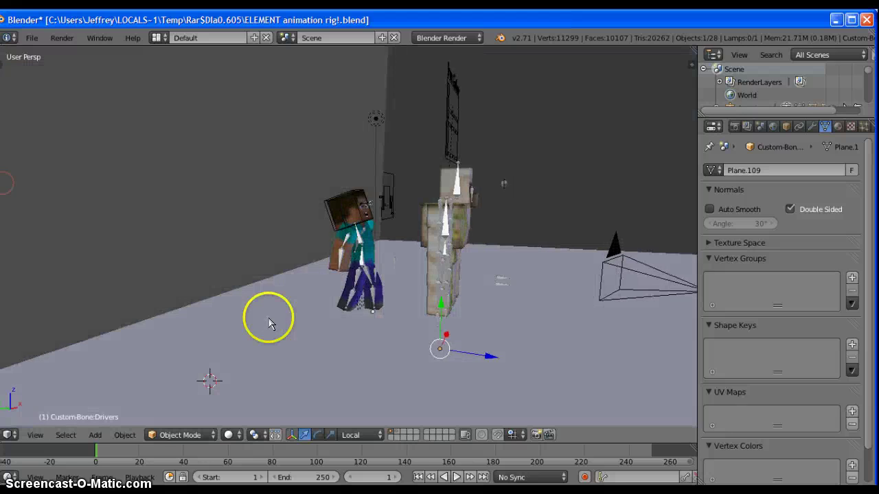
pyautogui.moveTo(368, 248); pyautogui.dragTo(428, 259, button='middle')
pyautogui.rightClick(428, 259)
pyautogui.rightClick(436, 271)
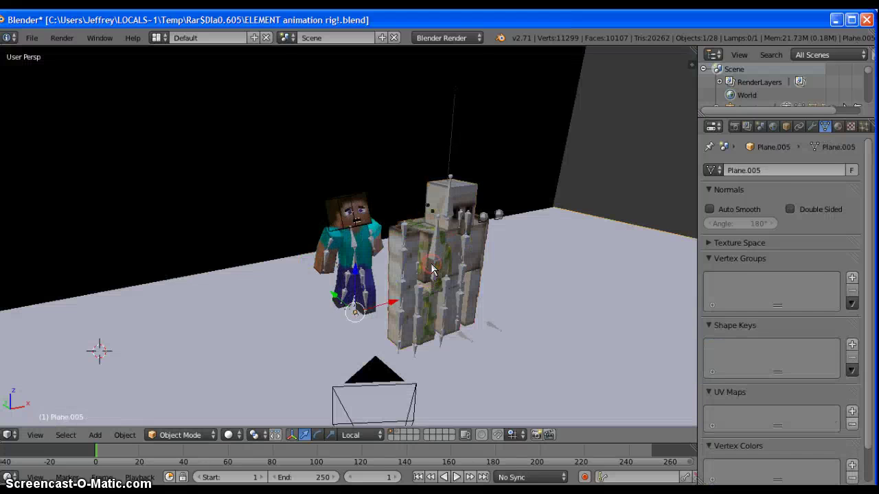
pyautogui.rightClick(441, 276)
pyautogui.rightClick(441, 277)
pyautogui.rightClick(438, 279)
pyautogui.rightClick(436, 282)
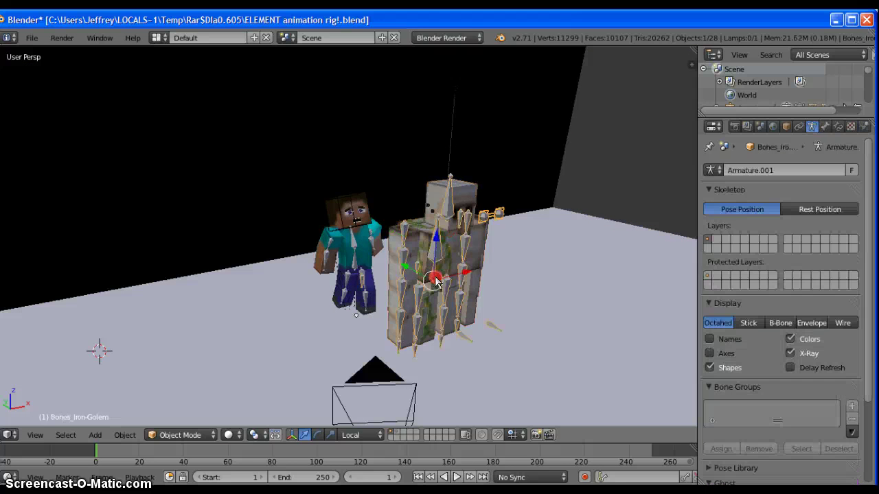
pyautogui.click(317, 435)
pyautogui.moveTo(449, 291); pyautogui.dragTo(370, 252)
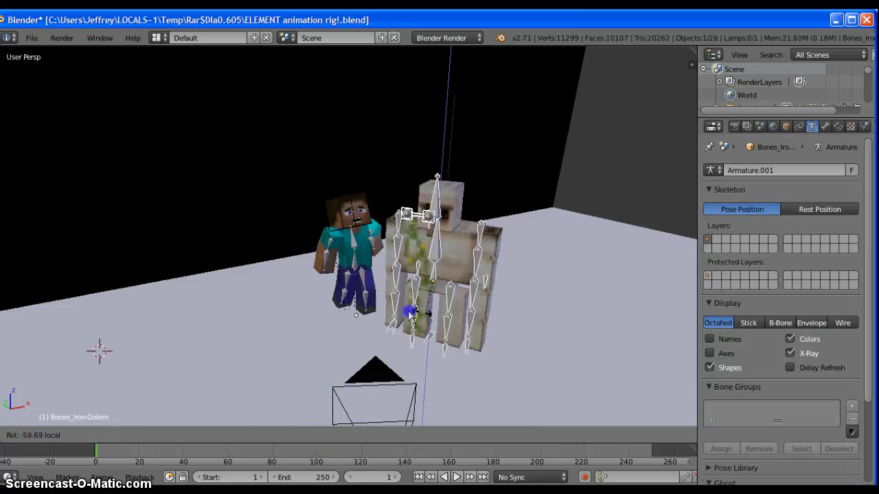
pyautogui.moveTo(371, 252); pyautogui.dragTo(441, 232, button='middle')
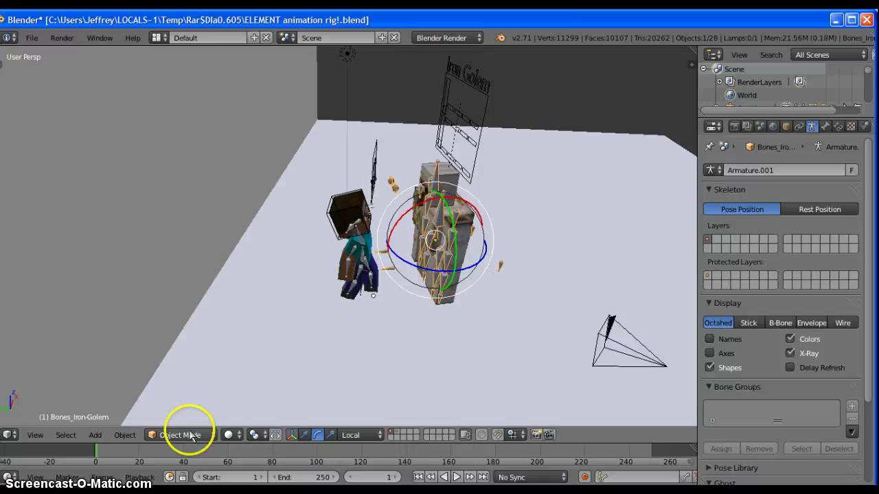
# Step: Switch to Pose Mode and tilt the Iron Golem's Head bone
pyautogui.click(193, 431)
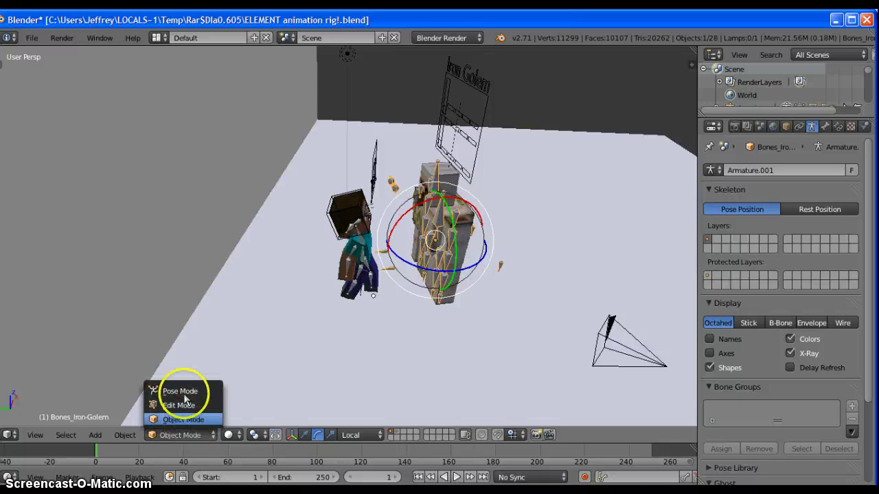
pyautogui.click(184, 390)
pyautogui.rightClick(437, 187)
pyautogui.moveTo(393, 184); pyautogui.dragTo(390, 184)
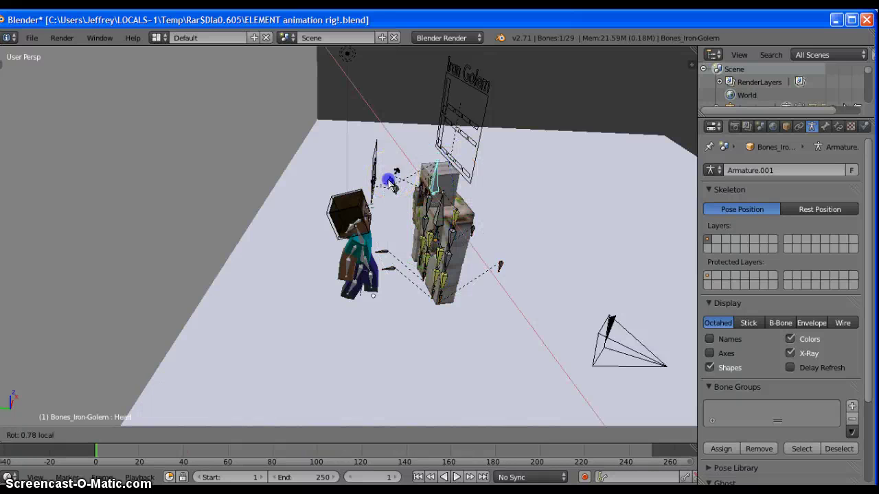
pyautogui.click(387, 188)
pyautogui.click(267, 436)
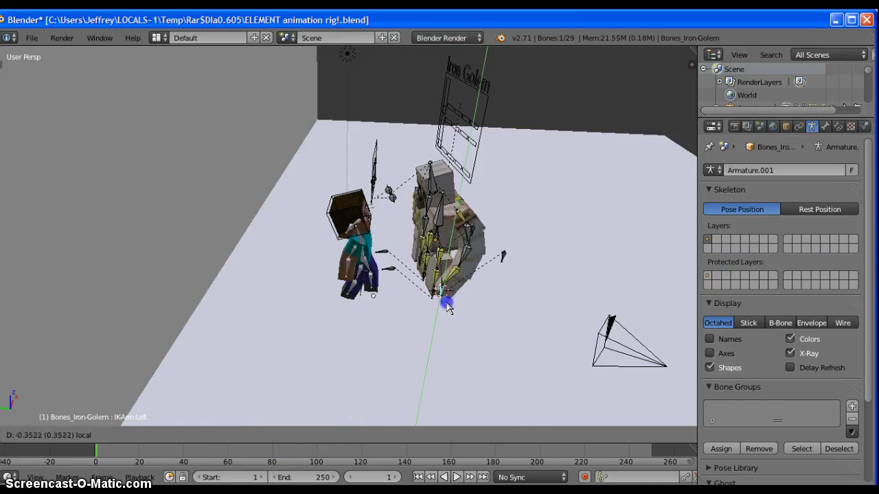
# Step: Move the golem's right arm IK control to repose its arm
pyautogui.moveTo(437, 314); pyautogui.dragTo(393, 324, button='middle')
pyautogui.rightClick(379, 361)
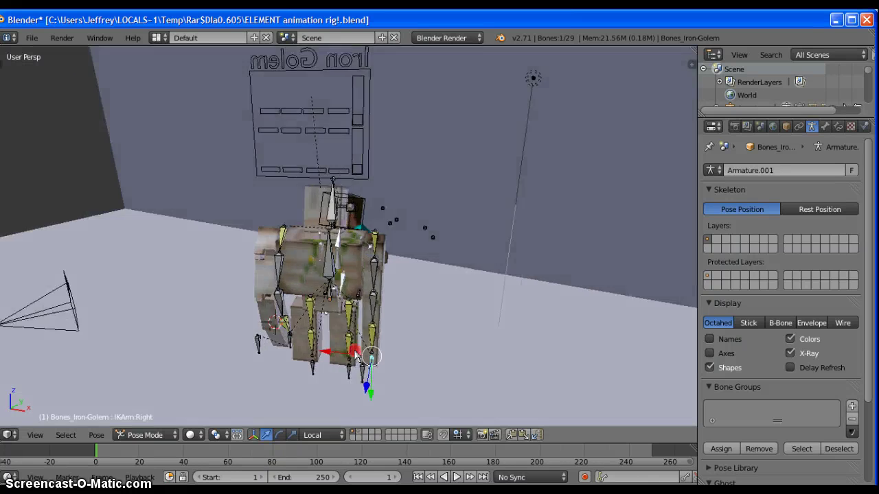
pyautogui.moveTo(381, 366)
pyautogui.mouseDown(button='middle')
pyautogui.moveTo(532, 346)
pyautogui.moveTo(463, 323)
pyautogui.moveTo(428, 223)
pyautogui.mouseUp(button='middle')
pyautogui.moveTo(421, 232)
pyautogui.mouseDown()
pyautogui.moveTo(436, 272)
pyautogui.moveTo(426, 307)
pyautogui.mouseUp()
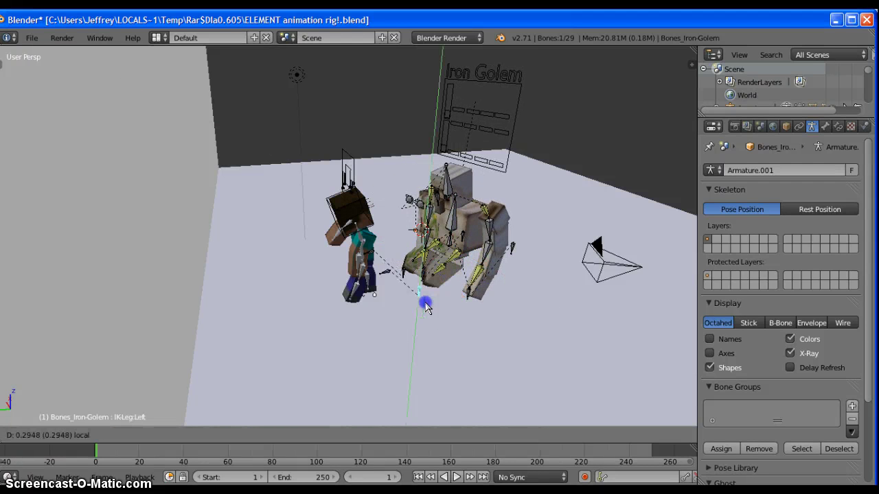
pyautogui.click(564, 237)
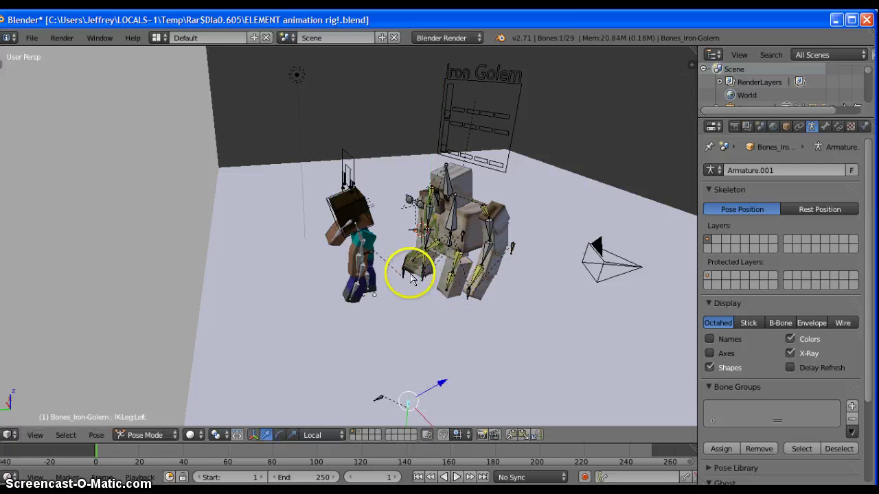
# Step: Lower the golem's left leg control, then shift its right leg and left arm fix controls
pyautogui.moveTo(405, 280); pyautogui.dragTo(466, 373)
pyautogui.click(543, 410)
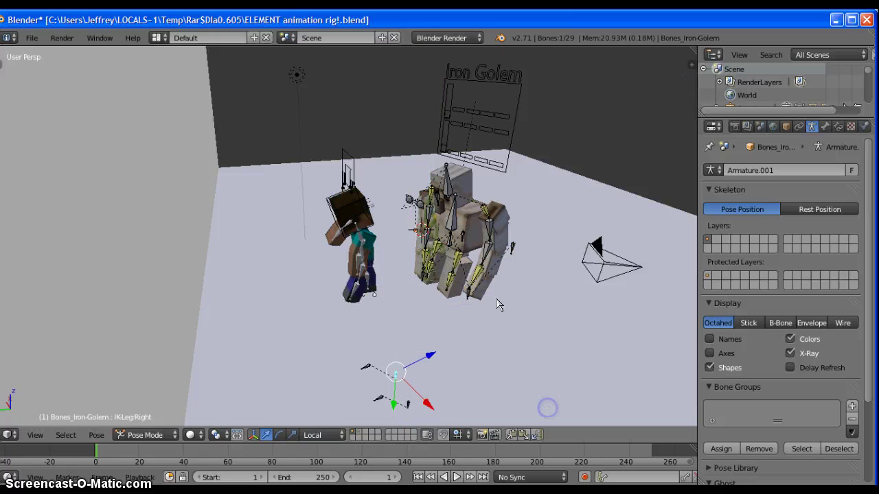
pyautogui.moveTo(548, 405)
pyautogui.mouseDown(button='middle')
pyautogui.moveTo(547, 277)
pyautogui.moveTo(386, 245)
pyautogui.moveTo(390, 292)
pyautogui.moveTo(489, 297)
pyautogui.mouseUp(button='middle')
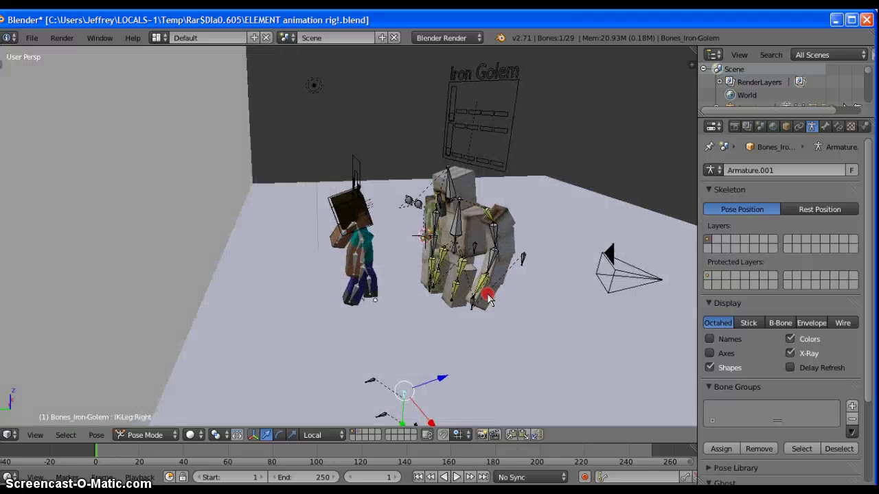
pyautogui.moveTo(474, 301); pyautogui.dragTo(469, 321)
pyautogui.moveTo(469, 321); pyautogui.dragTo(421, 335, button='middle')
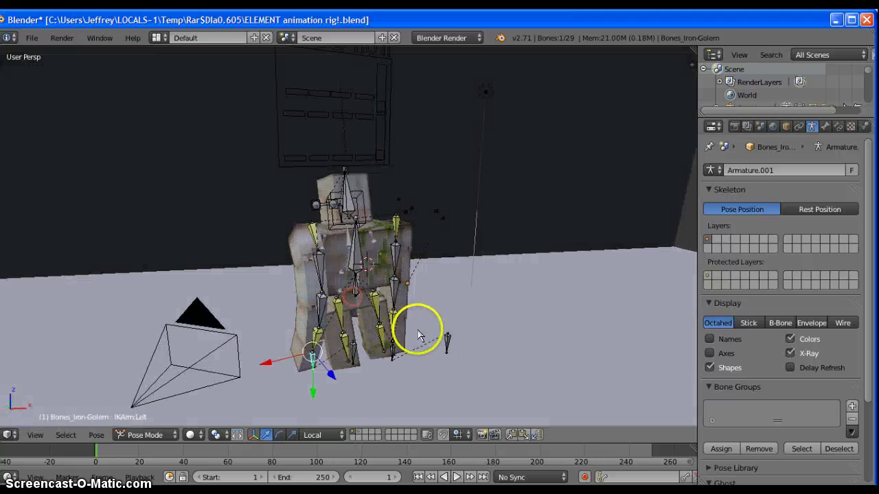
pyautogui.moveTo(350, 371); pyautogui.dragTo(342, 368)
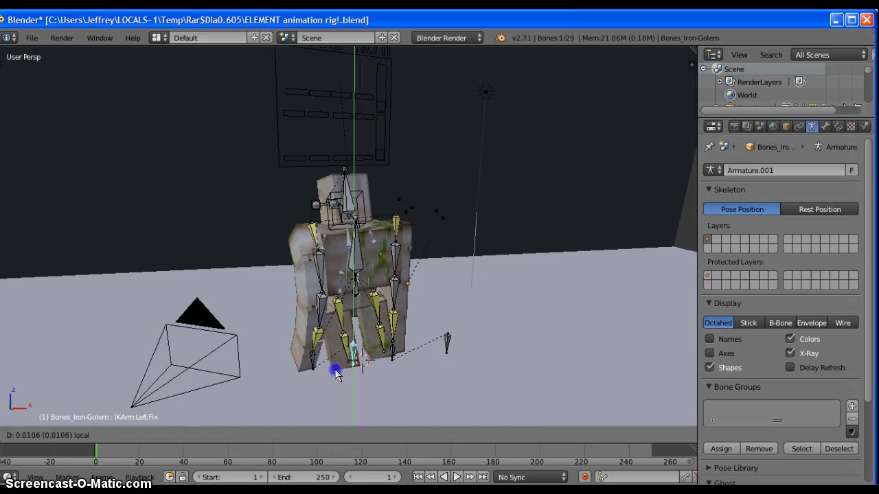
pyautogui.moveTo(348, 376)
pyautogui.mouseDown(button='middle')
pyautogui.moveTo(364, 255)
pyautogui.moveTo(398, 328)
pyautogui.moveTo(378, 318)
pyautogui.moveTo(380, 281)
pyautogui.moveTo(439, 347)
pyautogui.moveTo(551, 391)
pyautogui.moveTo(497, 361)
pyautogui.moveTo(493, 337)
pyautogui.mouseUp(button='middle')
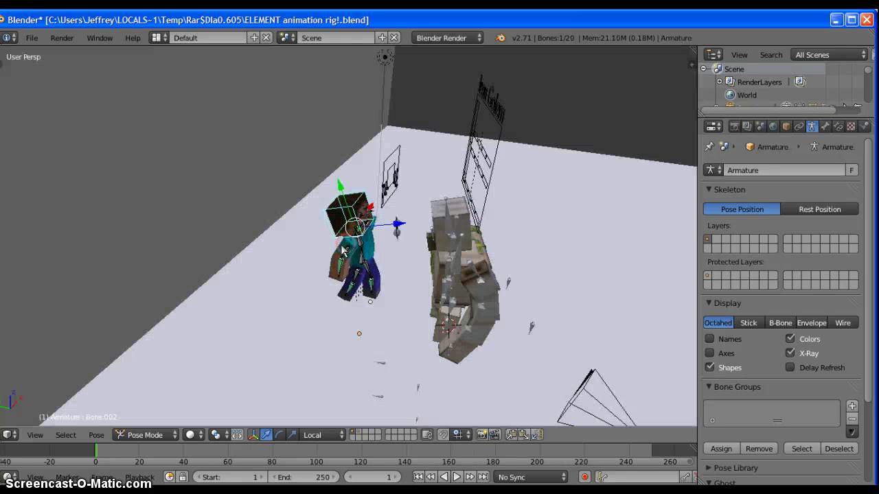
# Step: Make the golem armature active again, toggling between Object and Pose Mode
pyautogui.rightClick(343, 241)
pyautogui.scroll(3, 361, 228)
pyautogui.moveTo(361, 230); pyautogui.dragTo(385, 350, button='middle')
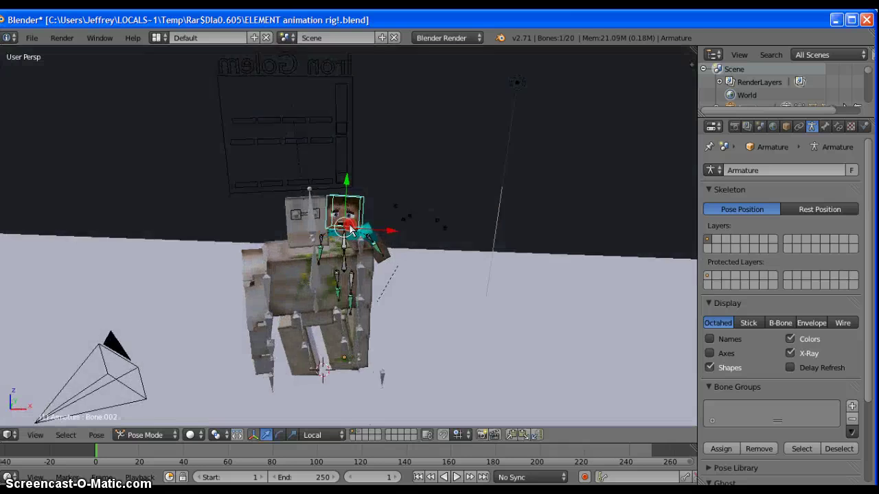
pyautogui.rightClick(362, 371)
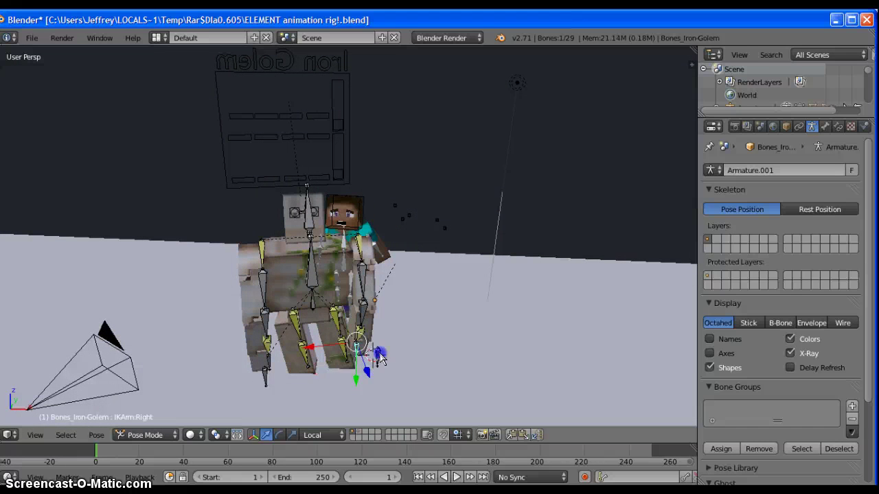
pyautogui.hotkey('ctrl', 'Tab')
pyautogui.rightClick(297, 381)
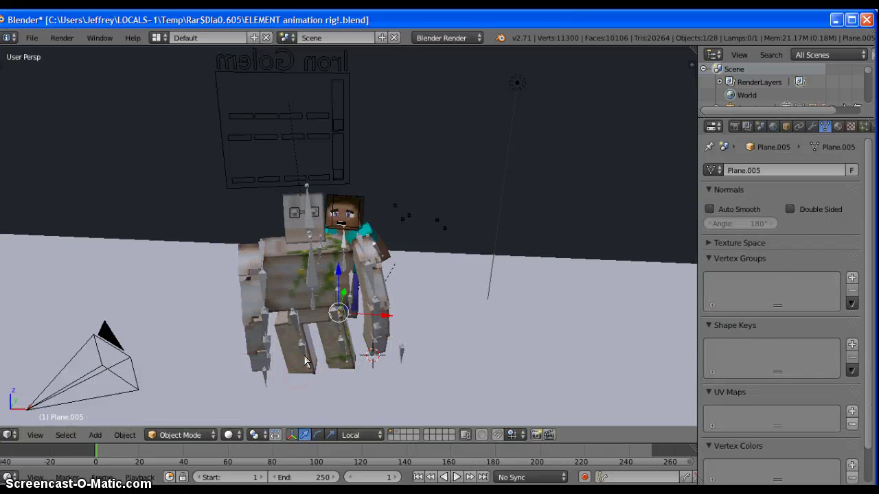
pyautogui.rightClick(306, 362)
pyautogui.hotkey('ctrl', 'Tab')
# Step: Select the golem's IKLeg:Left:Upper bone and shift it slightly up and right
pyautogui.rightClick(294, 337)
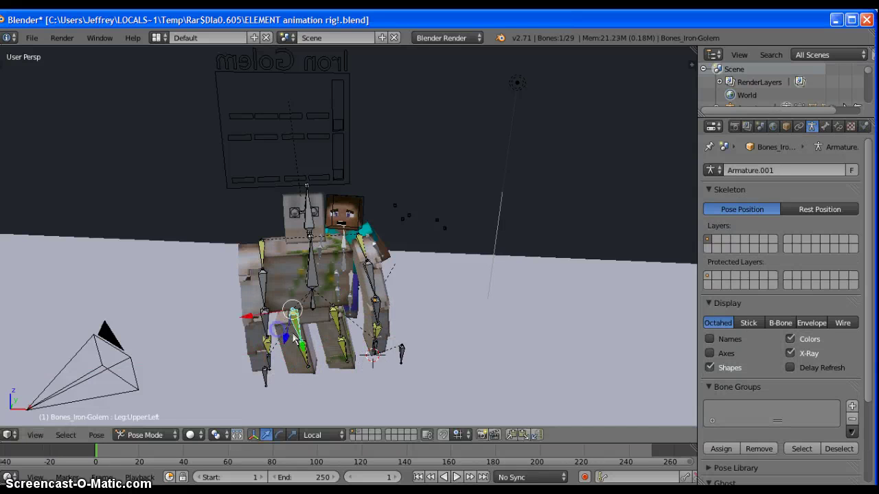
pyautogui.moveTo(293, 337); pyautogui.dragTo(401, 418, button='middle')
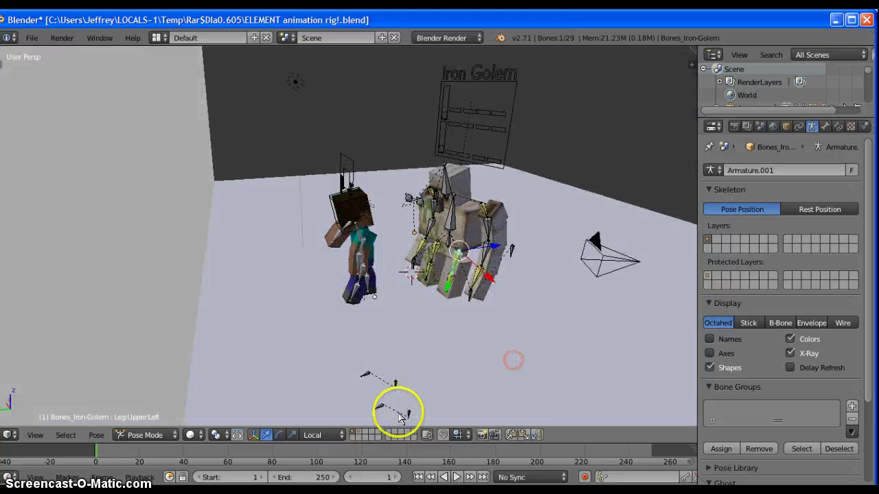
pyautogui.hotkey('ctrl', 'Tab')
pyautogui.rightClick(383, 408)
pyautogui.rightClick(390, 400)
pyautogui.hotkey('ctrl', 'Tab')
pyautogui.rightClick(390, 401)
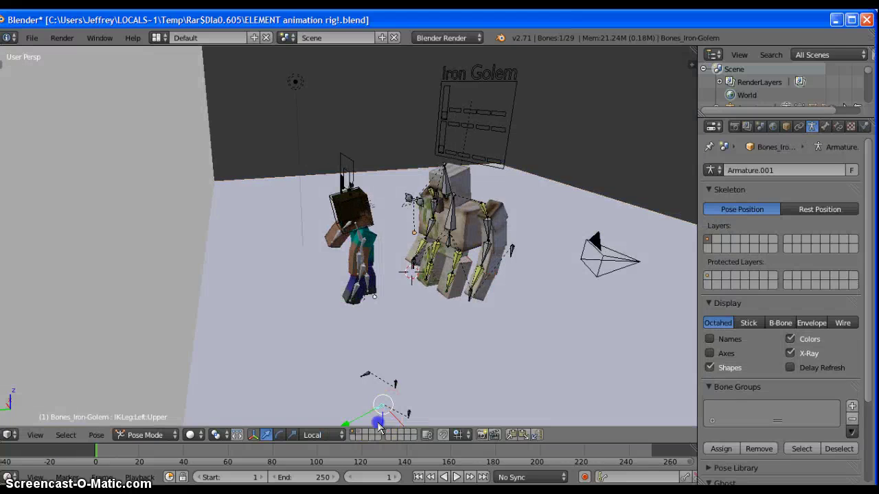
pyautogui.moveTo(386, 418); pyautogui.dragTo(447, 427)
pyautogui.click(448, 191)
pyautogui.moveTo(448, 190)
pyautogui.mouseDown(button='middle')
pyautogui.moveTo(502, 276)
pyautogui.moveTo(241, 343)
pyautogui.mouseUp(button='middle')
# Step: Rotate the golem's Head bone on its local axis to -25.54 degrees toward Steve
pyautogui.click(283, 436)
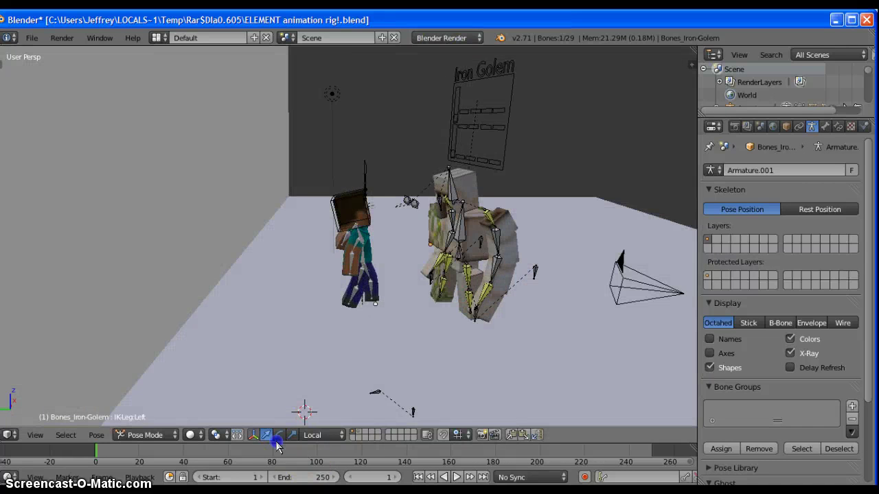
pyautogui.rightClick(465, 199)
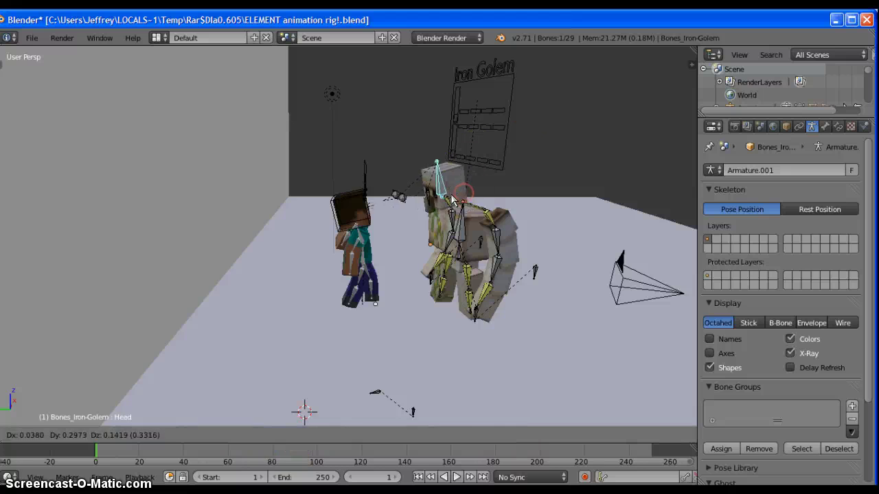
pyautogui.moveTo(463, 206); pyautogui.dragTo(456, 220)
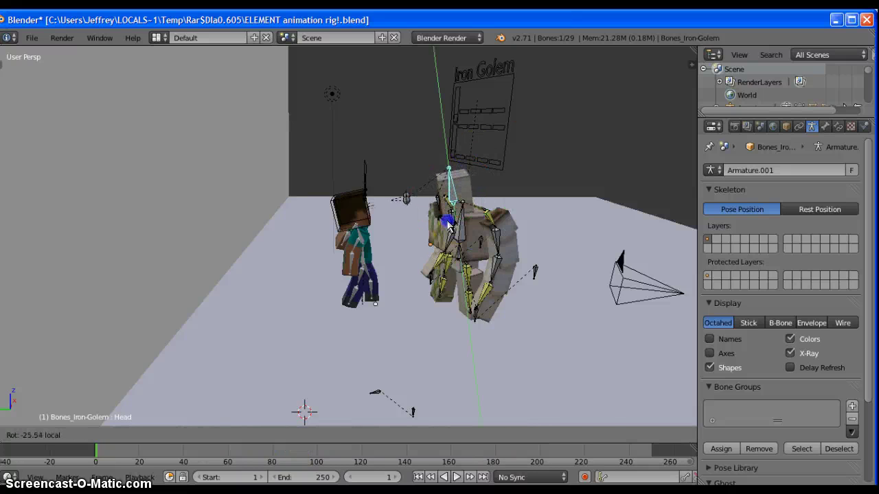
pyautogui.click(448, 220)
pyautogui.moveTo(526, 226); pyautogui.dragTo(422, 227, button='middle')
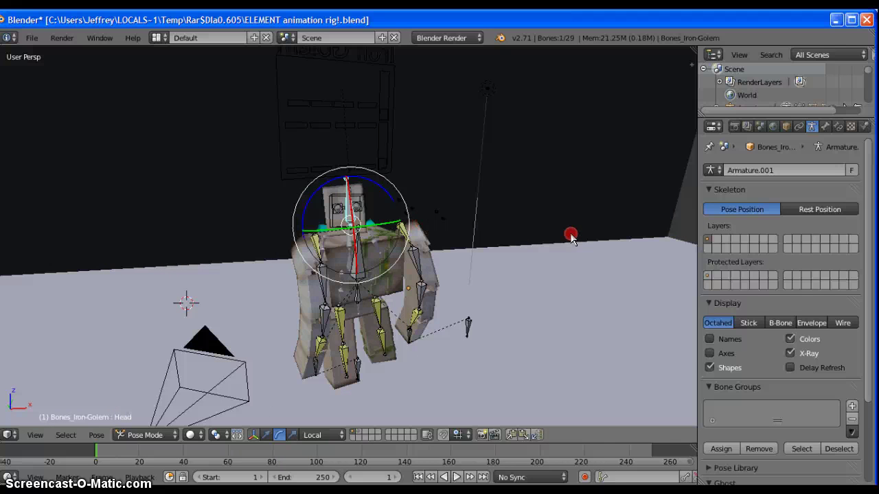
pyautogui.moveTo(573, 295)
pyautogui.mouseDown(button='middle')
pyautogui.moveTo(471, 275)
pyautogui.moveTo(524, 292)
pyautogui.mouseUp(button='middle')
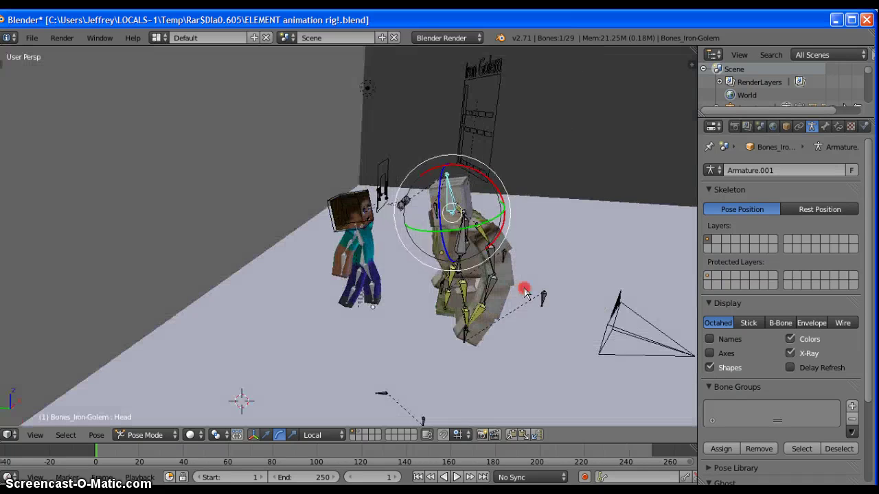
# Step: Select Steve's head bone and switch the manipulator back to translate
pyautogui.rightClick(352, 233)
pyautogui.moveTo(352, 233); pyautogui.dragTo(402, 309, button='middle')
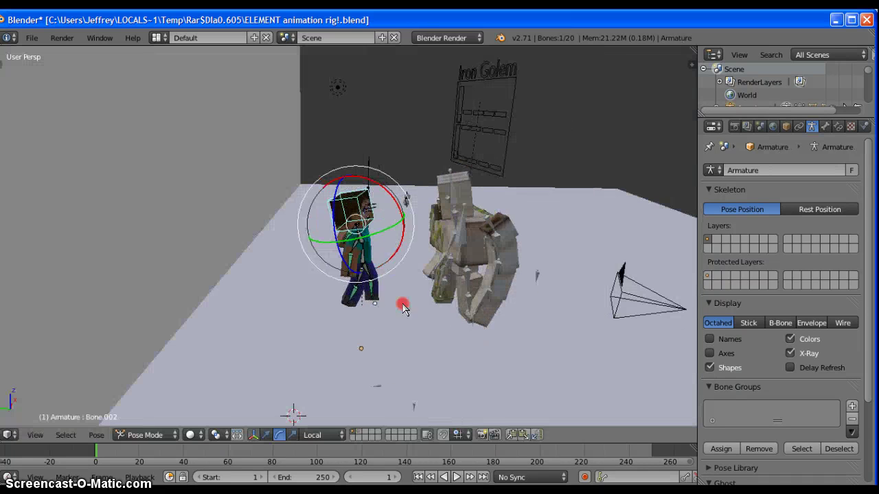
pyautogui.click(267, 434)
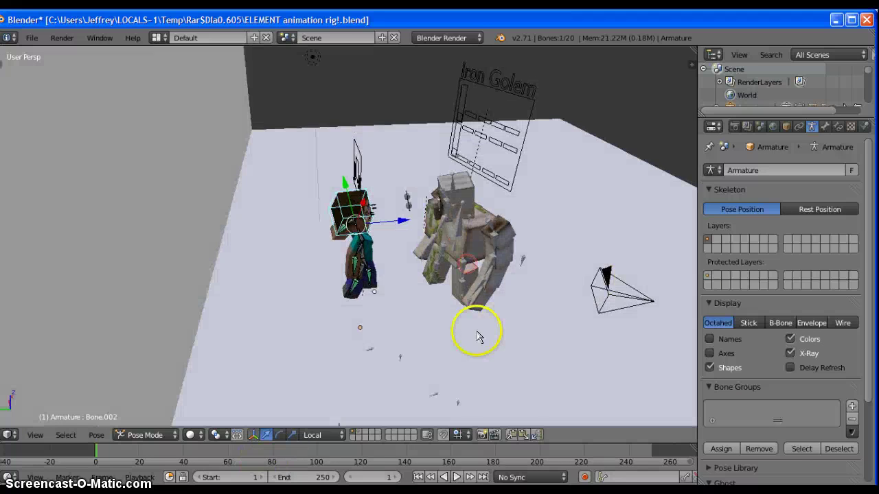
pyautogui.moveTo(481, 327)
pyautogui.mouseDown(button='middle')
pyautogui.moveTo(501, 294)
pyautogui.moveTo(492, 320)
pyautogui.moveTo(473, 336)
pyautogui.moveTo(545, 339)
pyautogui.moveTo(590, 315)
pyautogui.moveTo(592, 398)
pyautogui.mouseUp(button='middle')
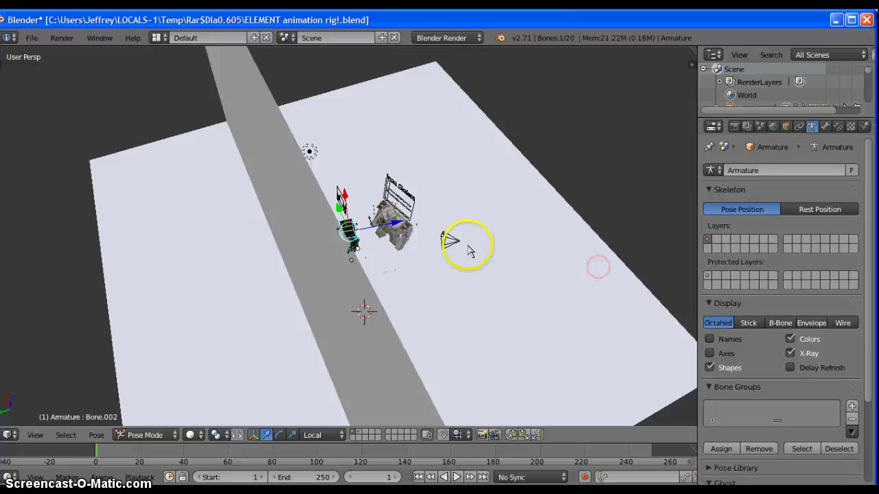
# Step: In Object Mode, slide the camera along its local Z toward the characters, then rotate it slightly
pyautogui.hotkey('ctrl', 'Tab')
pyautogui.rightClick(480, 247)
pyautogui.press('g')
pyautogui.press('z')
pyautogui.press('z')
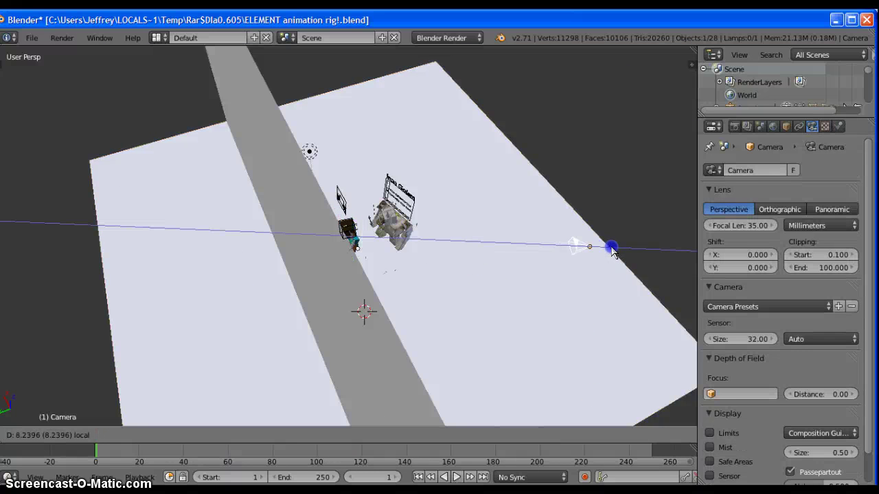
pyautogui.rightClick(614, 250)
pyautogui.moveTo(584, 235)
pyautogui.mouseDown()
pyautogui.moveTo(587, 281)
pyautogui.moveTo(622, 292)
pyautogui.moveTo(623, 302)
pyautogui.moveTo(602, 303)
pyautogui.mouseUp()
pyautogui.click(316, 435)
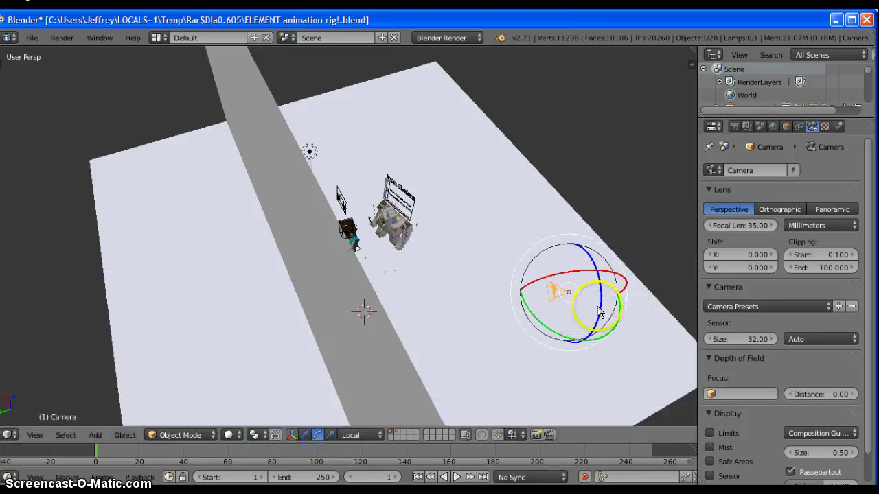
pyautogui.moveTo(566, 345)
pyautogui.mouseDown()
pyautogui.moveTo(554, 345)
pyautogui.moveTo(549, 333)
pyautogui.mouseUp()
# Step: Render Image from the camera, inspect the Steve-and-golem result, then return to the viewport
pyautogui.click(62, 37)
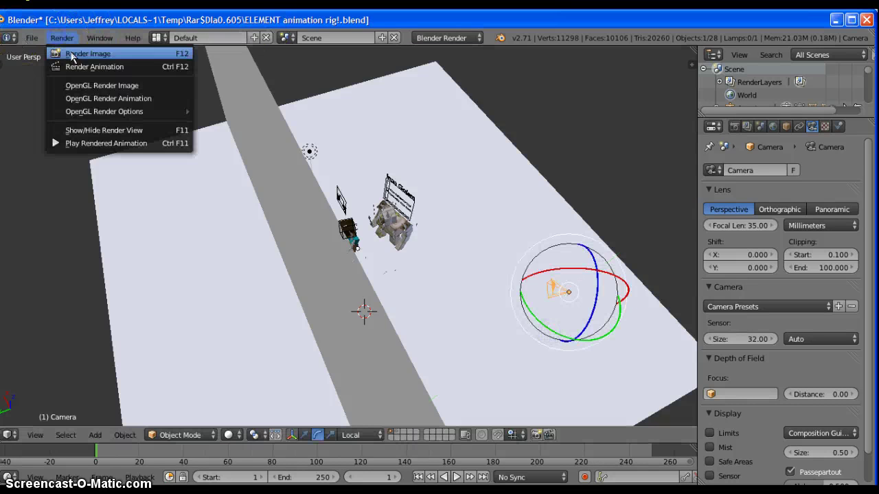
pyautogui.click(73, 53)
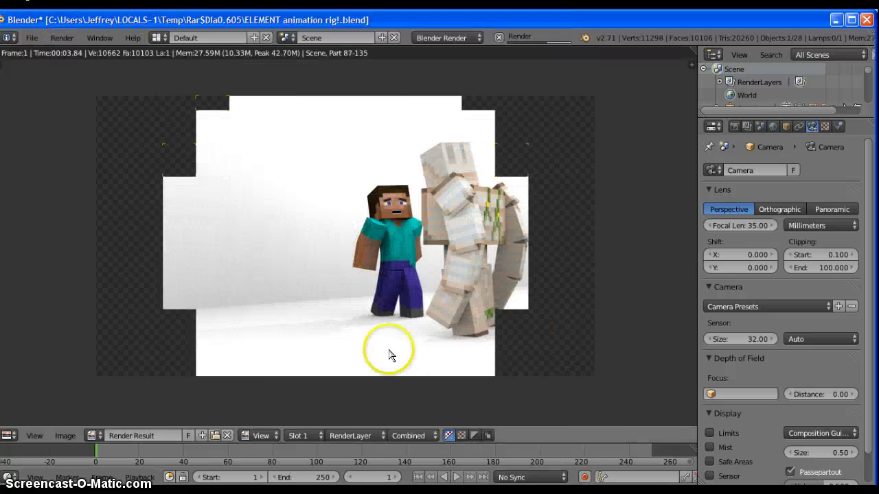
pyautogui.click(420, 276)
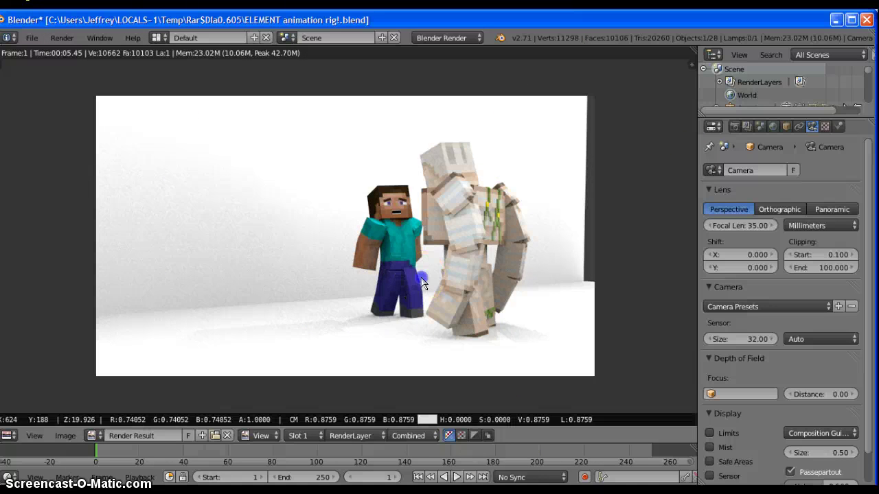
pyautogui.press('Escape')
pyautogui.moveTo(472, 300)
pyautogui.mouseDown(button='middle')
pyautogui.moveTo(439, 309)
pyautogui.moveTo(423, 203)
pyautogui.moveTo(520, 265)
pyautogui.mouseUp(button='middle')
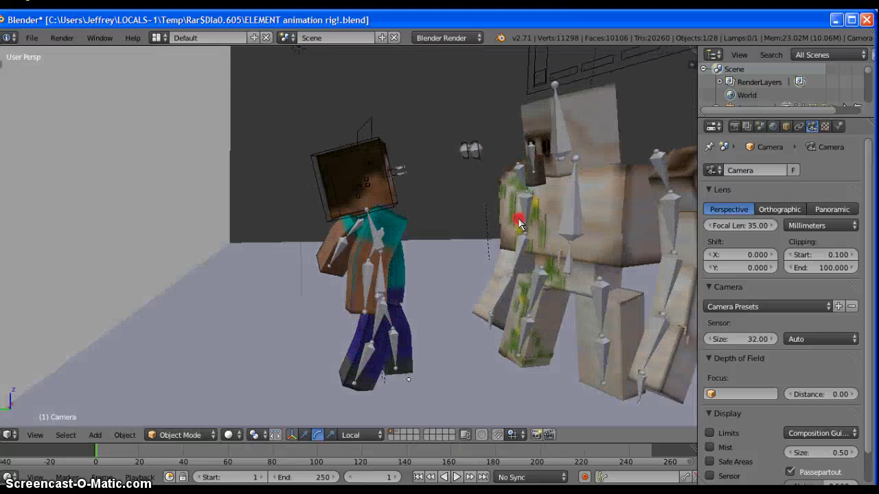
pyautogui.moveTo(643, 387)
pyautogui.mouseDown(button='middle')
pyautogui.moveTo(604, 367)
pyautogui.moveTo(590, 376)
pyautogui.mouseUp(button='middle')
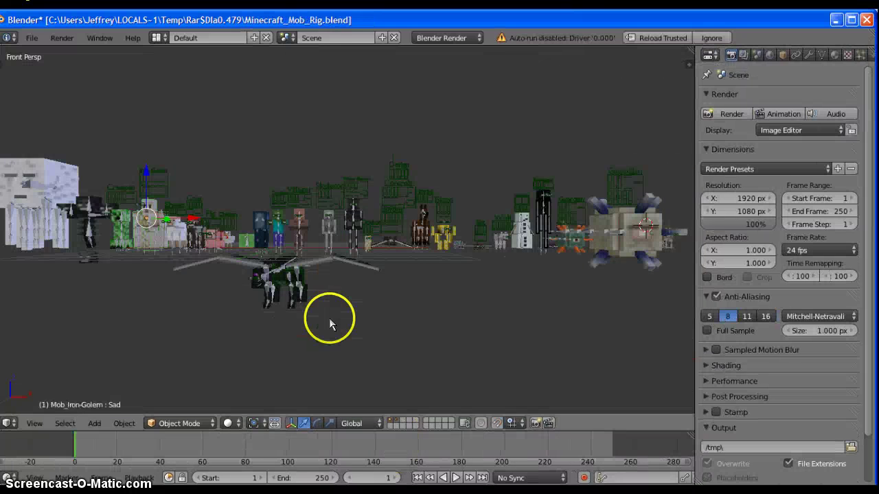
# Step: In Minecraft_Mob_Rig.blend, select the Zombie armature and zoom in on its bones in Pose Mode
pyautogui.moveTo(329, 318); pyautogui.dragTo(392, 355, button='middle')
pyautogui.rightClick(284, 223)
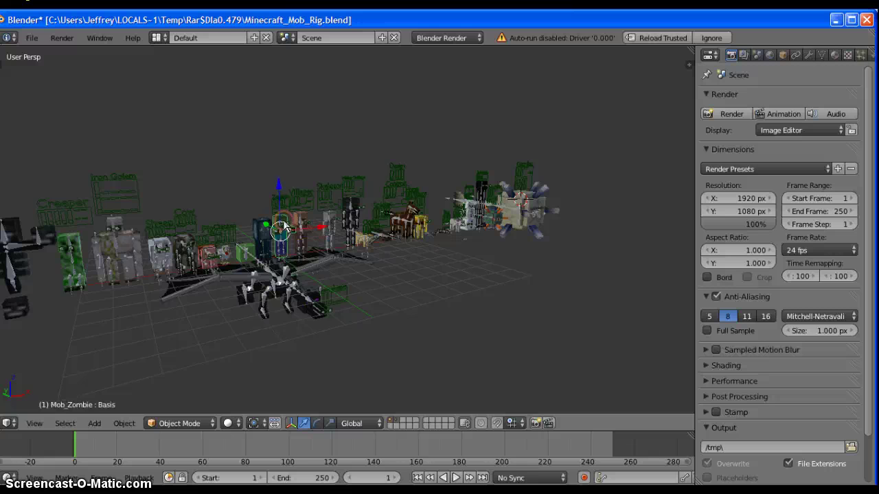
pyautogui.click(175, 424)
pyautogui.click(169, 379)
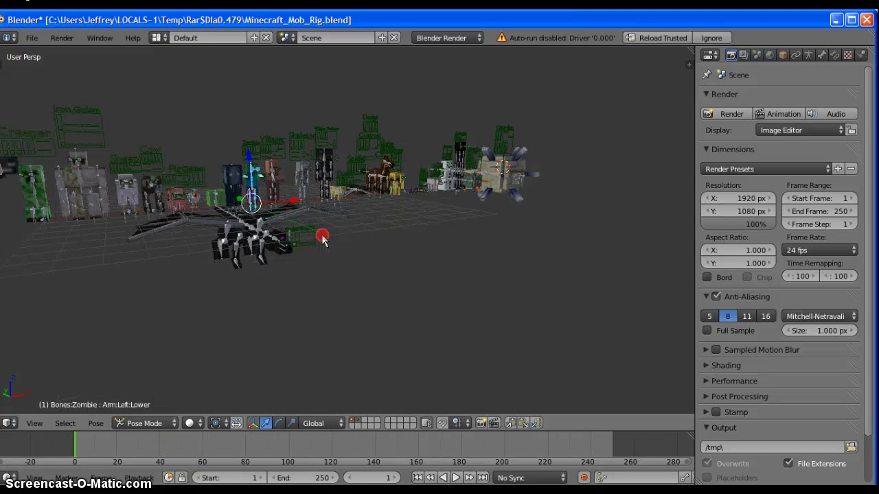
pyautogui.moveTo(357, 302)
pyautogui.mouseDown(button='middle')
pyautogui.moveTo(335, 267)
pyautogui.moveTo(218, 198)
pyautogui.moveTo(235, 235)
pyautogui.mouseUp(button='middle')
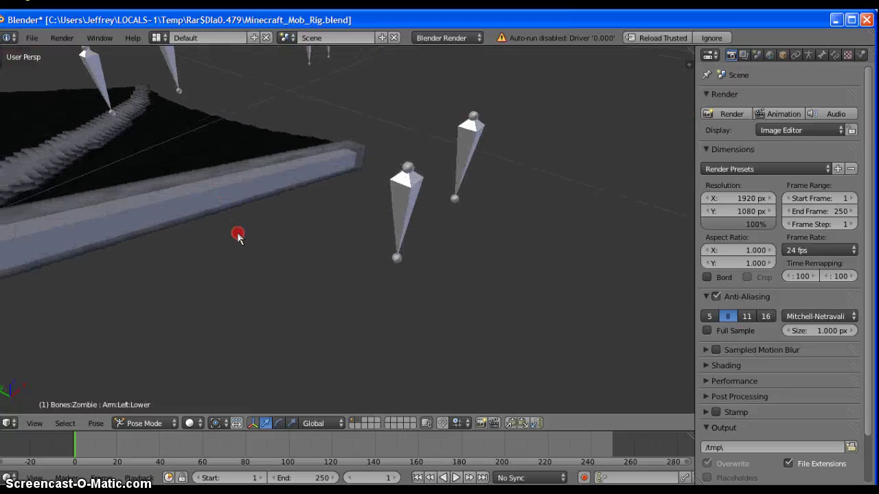
pyautogui.scroll(-5, 235, 236)
pyautogui.scroll(-3, 261, 256)
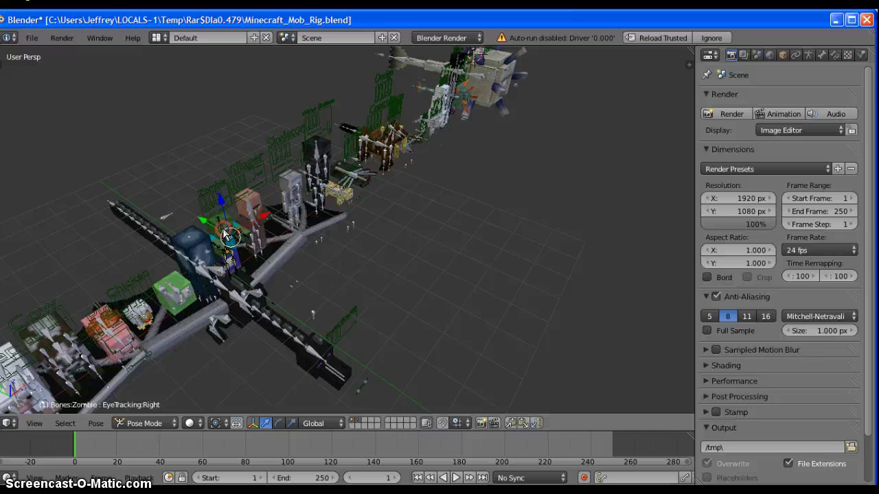
# Step: Copy the Zombie armature and Mob_Zombie mesh, then paste them into ELEMENT animation rig!.blend
pyautogui.rightClick(228, 231)
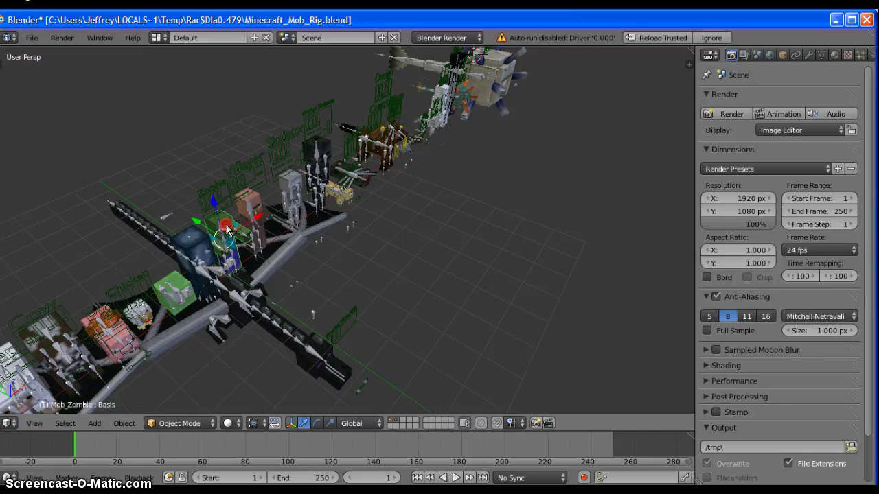
pyautogui.rightClick(229, 231)
pyautogui.rightClick(228, 229)
pyautogui.hotkey('ctrl', 'c')
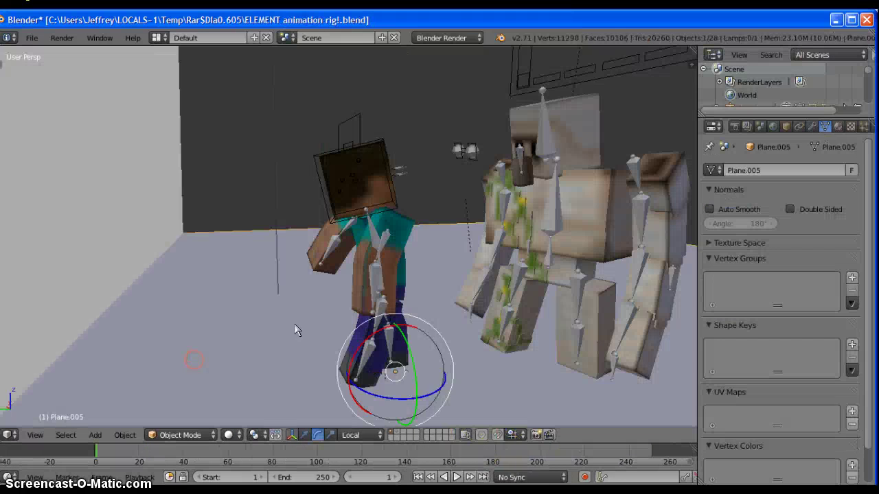
pyautogui.hotkey('ctrl', 'v')
# Step: Select the pasted Zombie armature in Pose Mode and shift its bones out of the golem
pyautogui.moveTo(296, 330); pyautogui.dragTo(289, 324, button='middle')
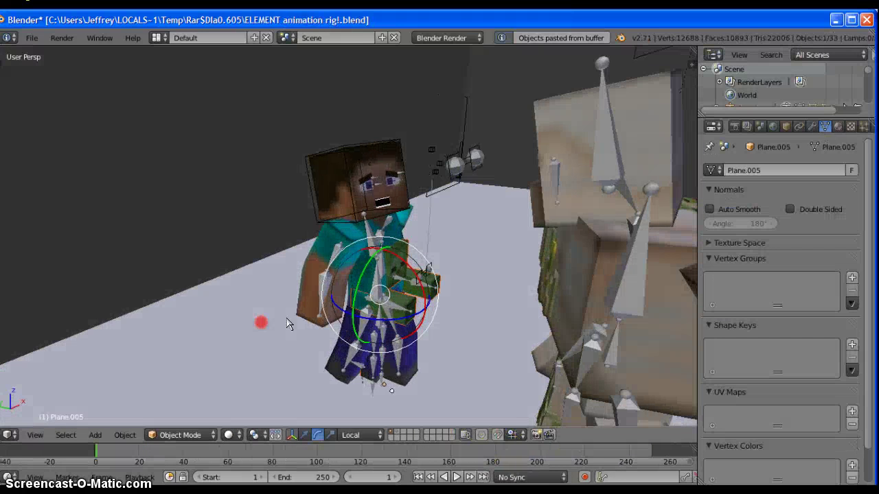
pyautogui.moveTo(393, 325); pyautogui.dragTo(357, 385, button='middle')
pyautogui.click(325, 441)
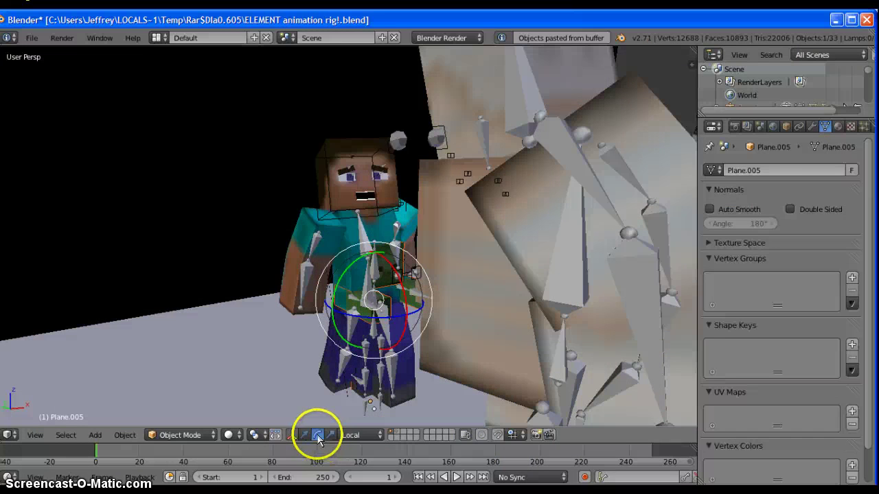
pyautogui.rightClick(363, 324)
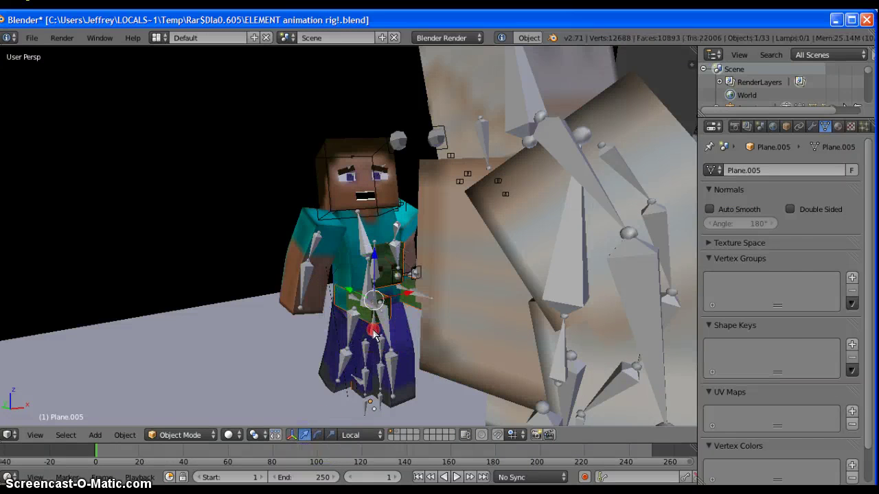
pyautogui.hotkey('ctrl', 'Tab')
pyautogui.press('g')
pyautogui.rightClick(405, 361)
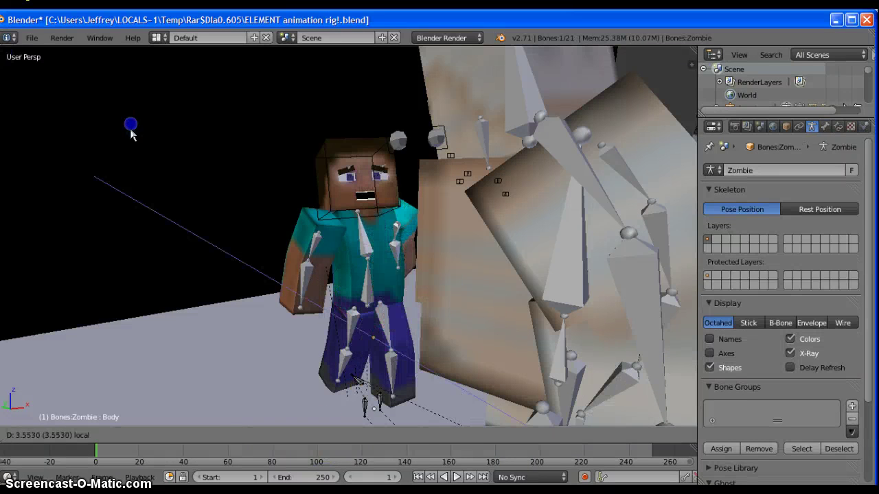
pyautogui.moveTo(299, 329)
pyautogui.mouseDown(button='middle')
pyautogui.moveTo(443, 325)
pyautogui.moveTo(612, 397)
pyautogui.mouseUp(button='middle')
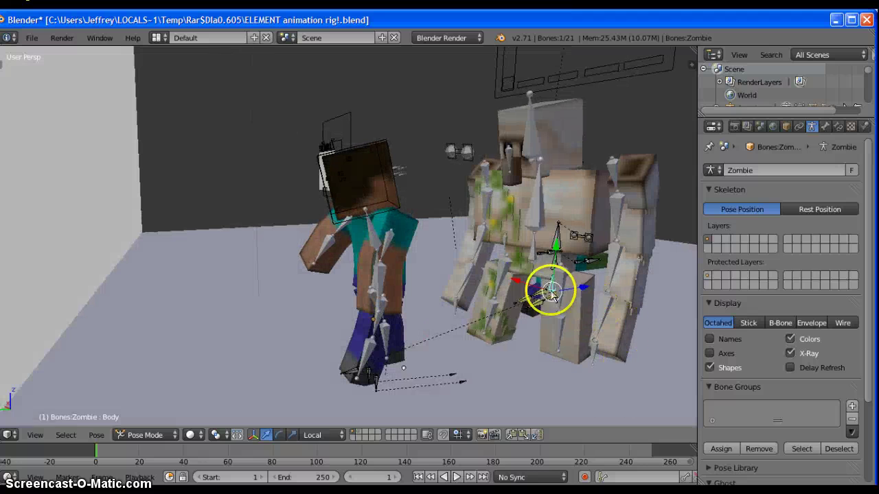
pyautogui.hotkey('ctrl', 'z')
pyautogui.click(387, 427)
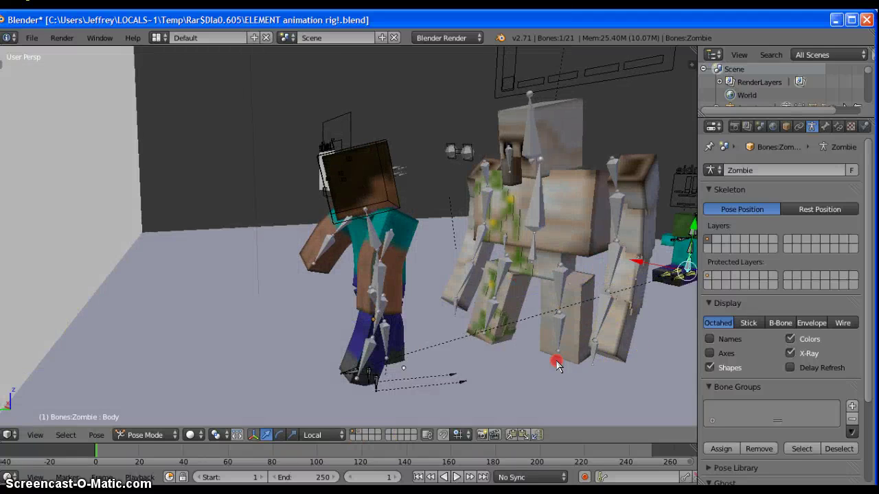
# Step: Move the Zombie's head bone so its green head sits beside Steve's head
pyautogui.moveTo(558, 365); pyautogui.dragTo(649, 216, button='middle')
pyautogui.press('g')
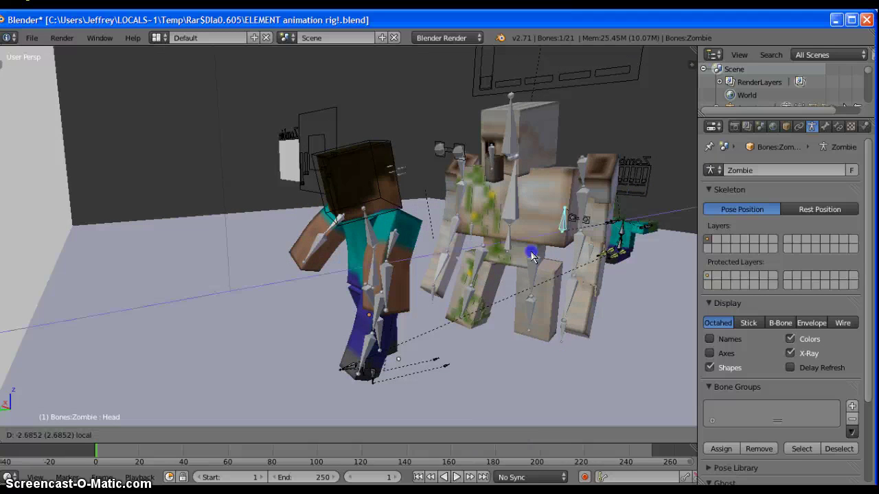
pyautogui.click(421, 292)
pyautogui.scroll(3, 422, 292)
pyautogui.click(454, 456)
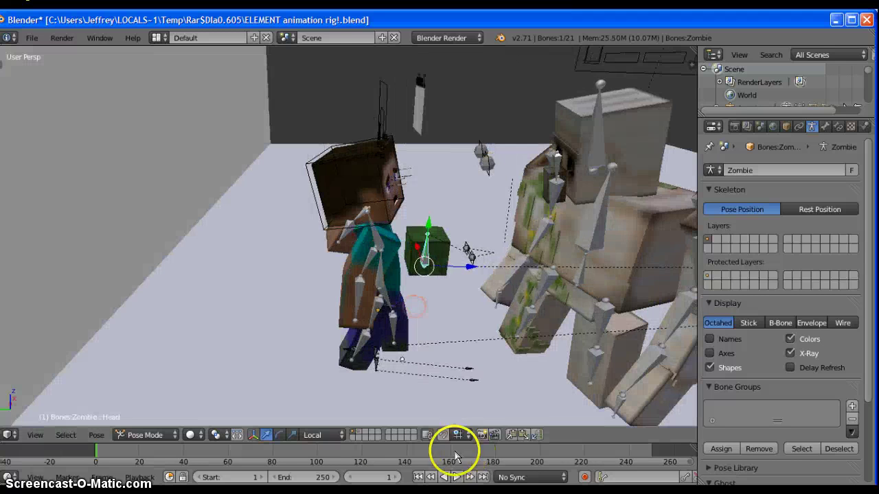
# Step: Enlarge the Zombie head with the scale manipulator and tilt it
pyautogui.click(293, 435)
pyautogui.moveTo(431, 271); pyautogui.dragTo(453, 247)
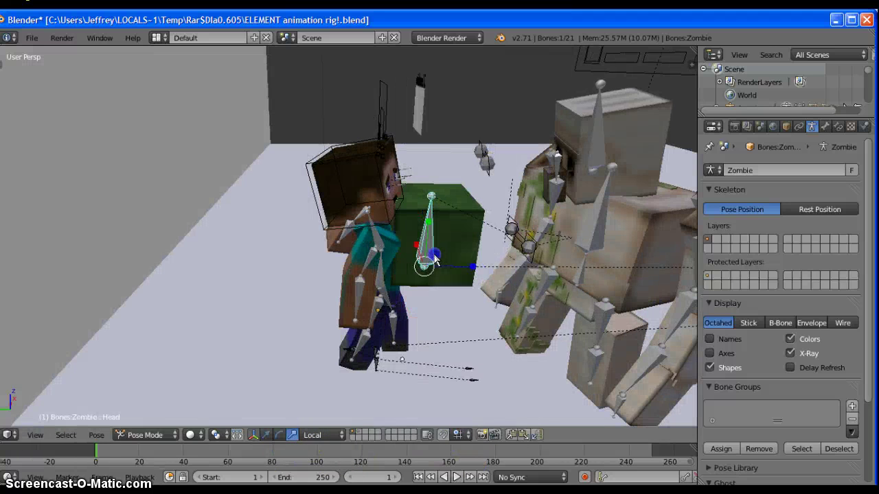
pyautogui.click(301, 441)
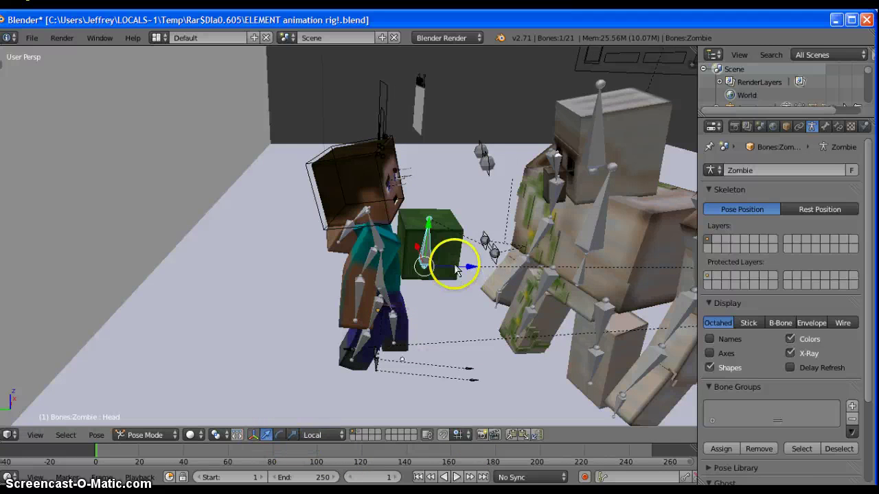
pyautogui.click(280, 435)
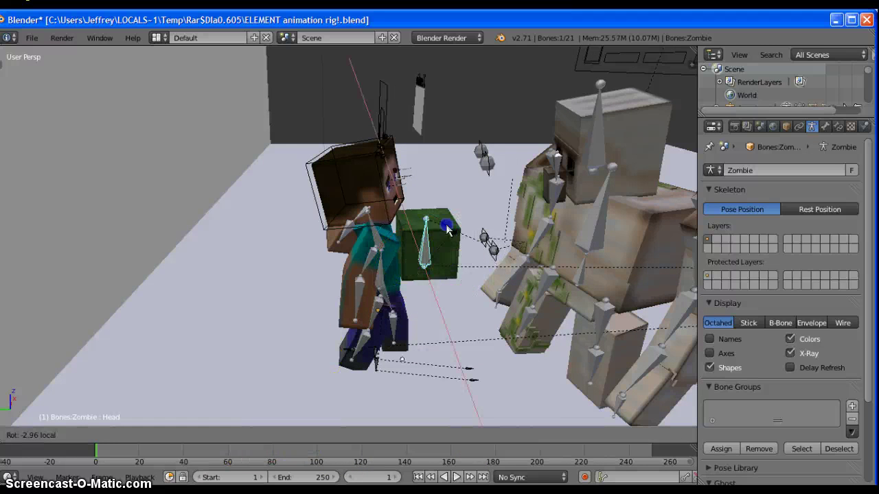
pyautogui.moveTo(450, 247)
pyautogui.mouseDown()
pyautogui.moveTo(419, 265)
pyautogui.moveTo(393, 194)
pyautogui.mouseUp()
# Step: Move the Zombie head onto Steve's, scale it to 1.1648, and rotate it into line
pyautogui.click(272, 435)
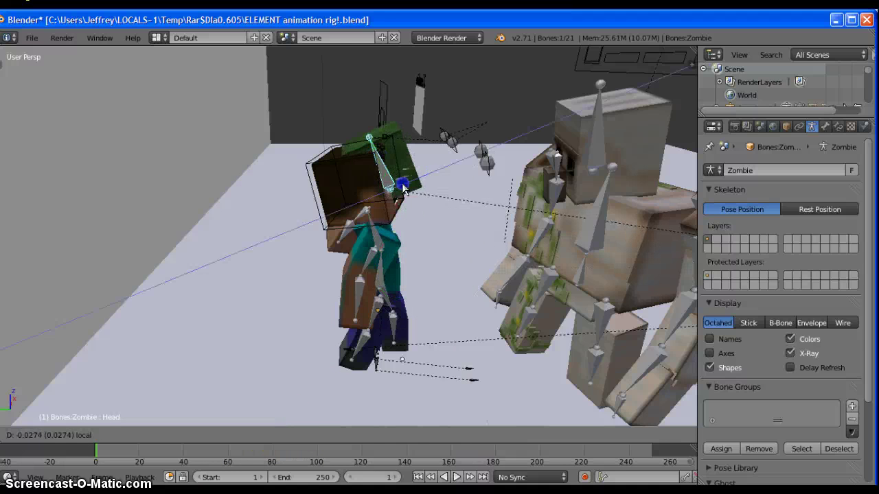
pyautogui.click(286, 425)
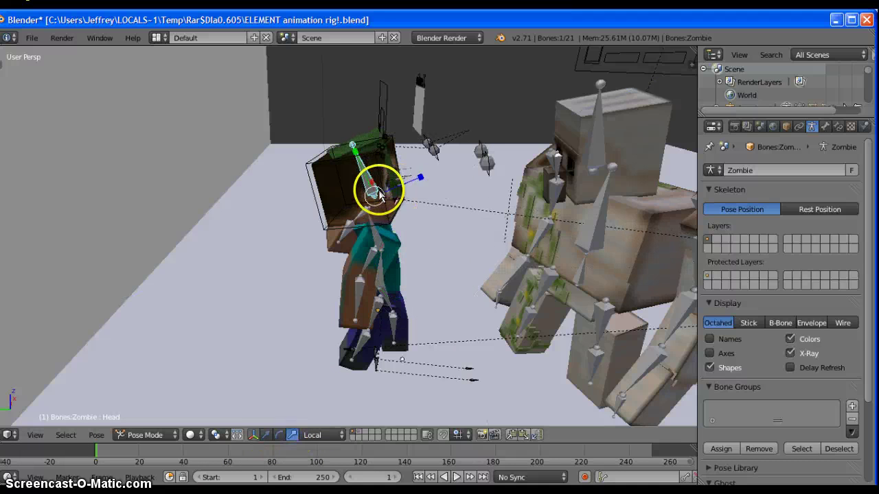
pyautogui.press('s')
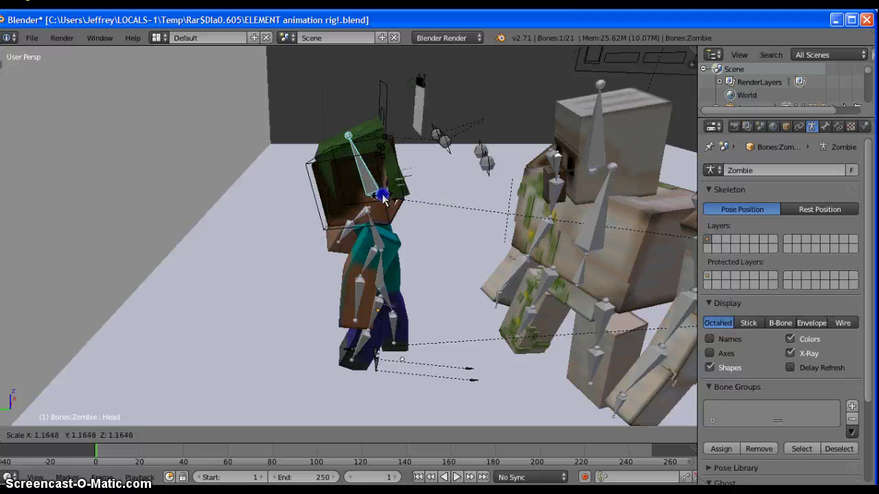
pyautogui.click(383, 200)
pyautogui.click(281, 435)
pyautogui.moveTo(392, 192)
pyautogui.mouseDown()
pyautogui.moveTo(417, 176)
pyautogui.moveTo(353, 194)
pyautogui.mouseUp()
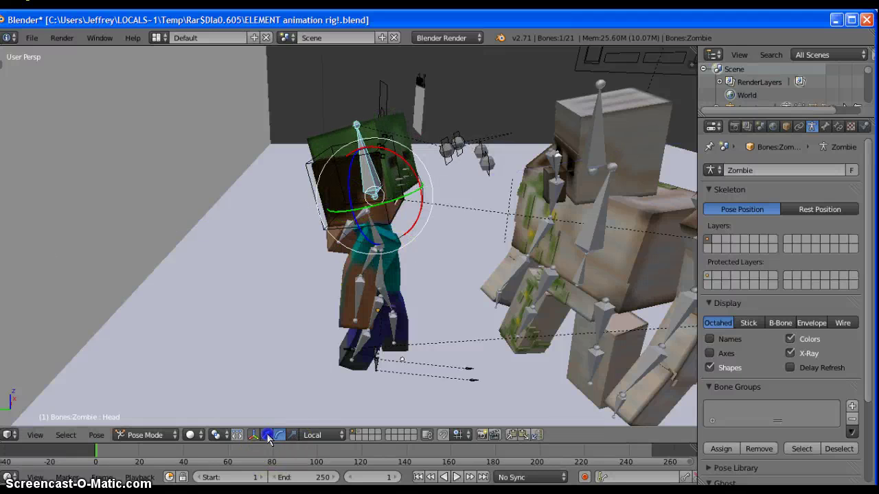
# Step: Rotate and tilt the zombie head bone, then shift it onto Steve's head
pyautogui.moveTo(381, 316); pyautogui.dragTo(410, 199, button='middle')
pyautogui.moveTo(400, 206); pyautogui.dragTo(370, 216)
pyautogui.click(371, 217)
pyautogui.moveTo(371, 217)
pyautogui.mouseDown(button='middle')
pyautogui.moveTo(573, 200)
pyautogui.moveTo(499, 235)
pyautogui.moveTo(357, 206)
pyautogui.mouseUp(button='middle')
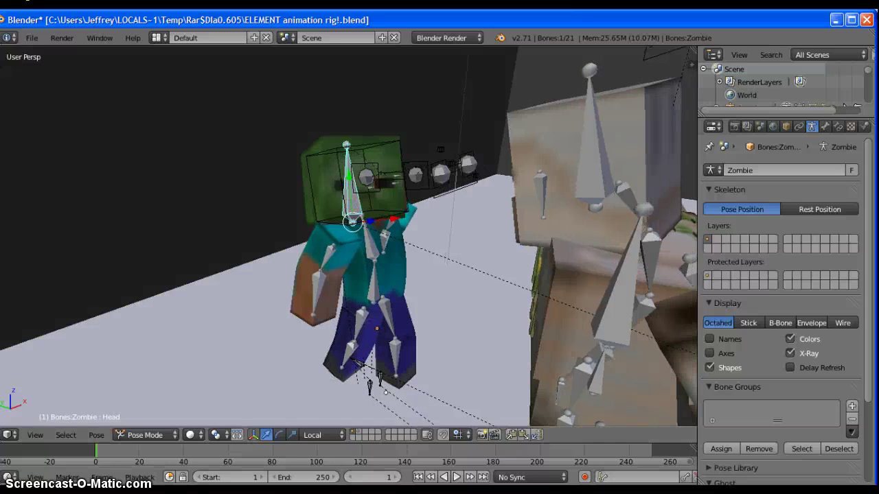
pyautogui.click(279, 435)
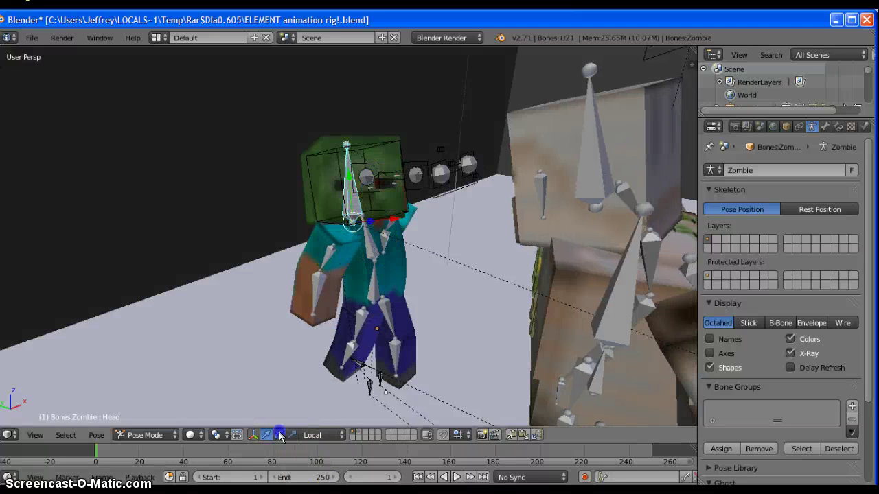
pyautogui.moveTo(320, 212)
pyautogui.mouseDown()
pyautogui.moveTo(330, 220)
pyautogui.moveTo(333, 256)
pyautogui.mouseUp()
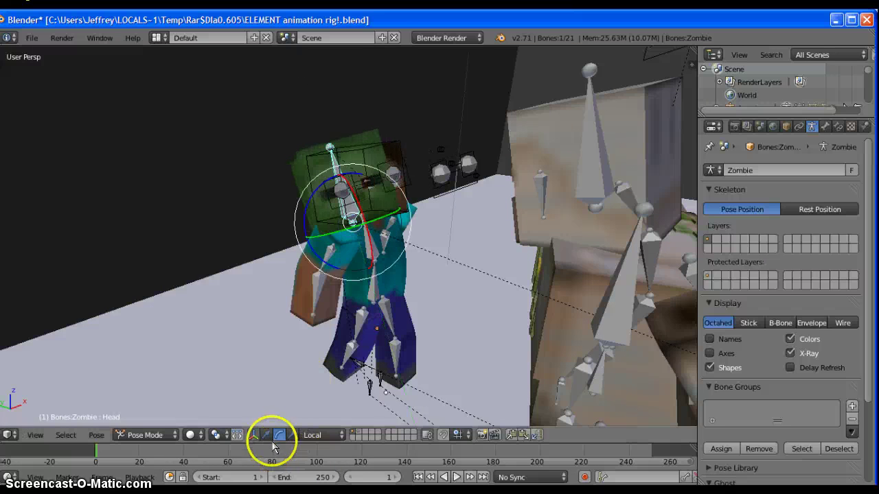
pyautogui.click(267, 435)
pyautogui.moveTo(378, 219); pyautogui.dragTo(390, 207)
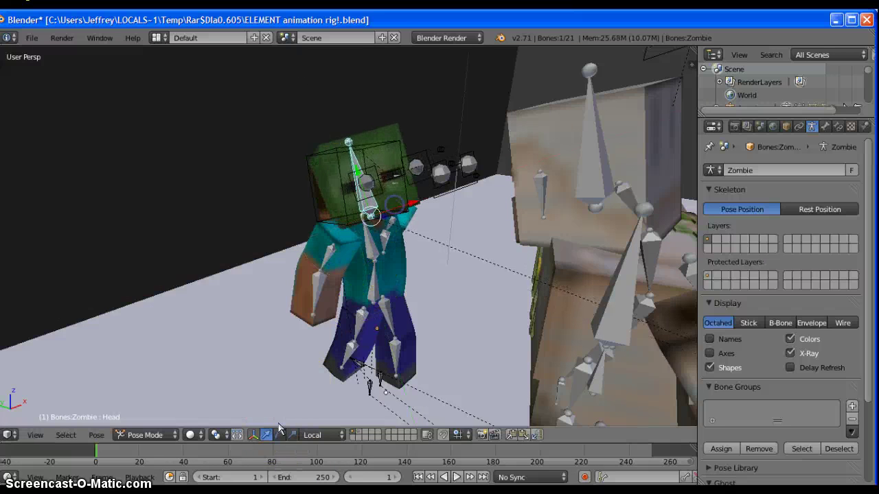
# Step: Freely rotate the zombie head and twist it around its vertical axis into alignment
pyautogui.click(279, 435)
pyautogui.moveTo(352, 175); pyautogui.dragTo(360, 180)
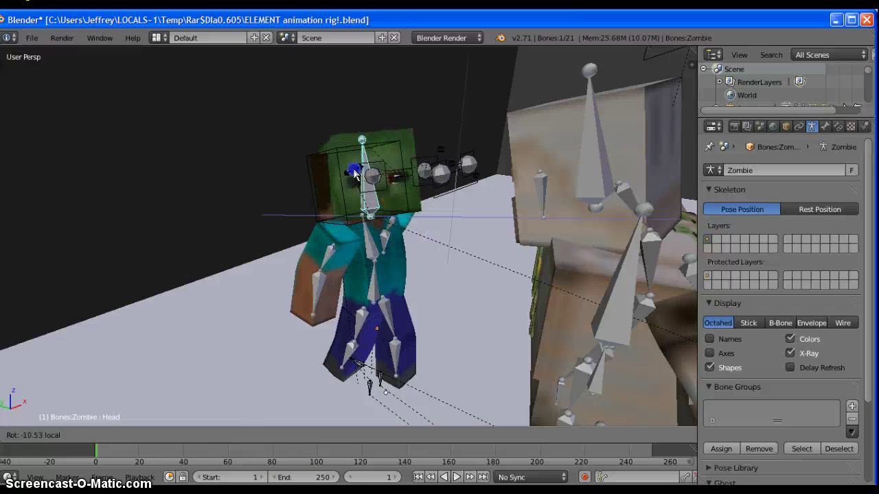
pyautogui.press('Escape')
pyautogui.moveTo(364, 214); pyautogui.dragTo(384, 229)
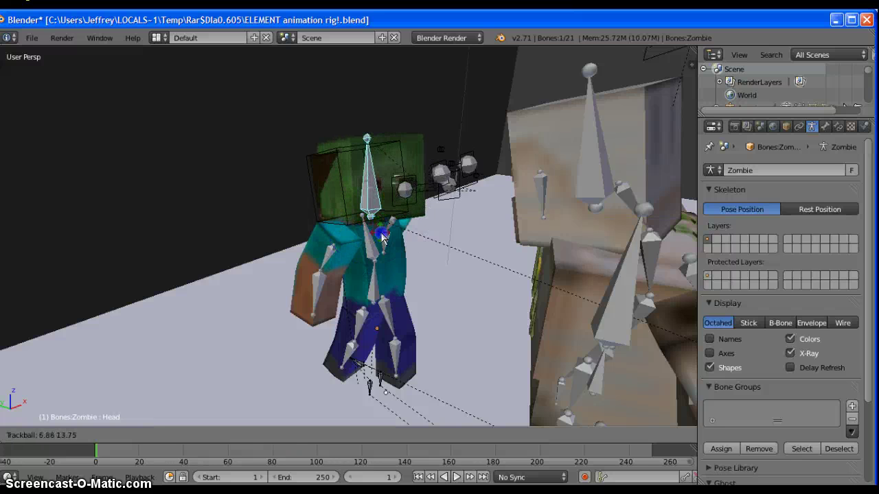
pyautogui.click(337, 213)
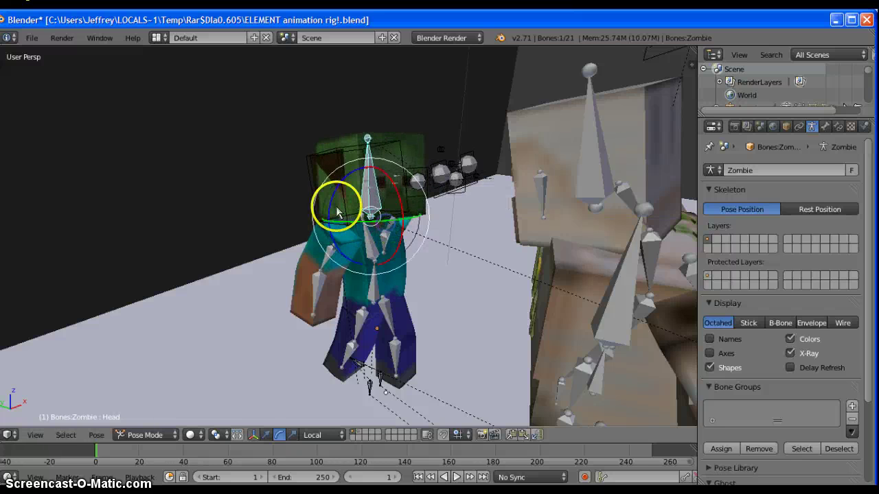
pyautogui.moveTo(337, 213); pyautogui.dragTo(330, 206)
pyautogui.click(330, 212)
pyautogui.moveTo(330, 211)
pyautogui.mouseDown(button='middle')
pyautogui.moveTo(508, 309)
pyautogui.moveTo(477, 320)
pyautogui.mouseUp(button='middle')
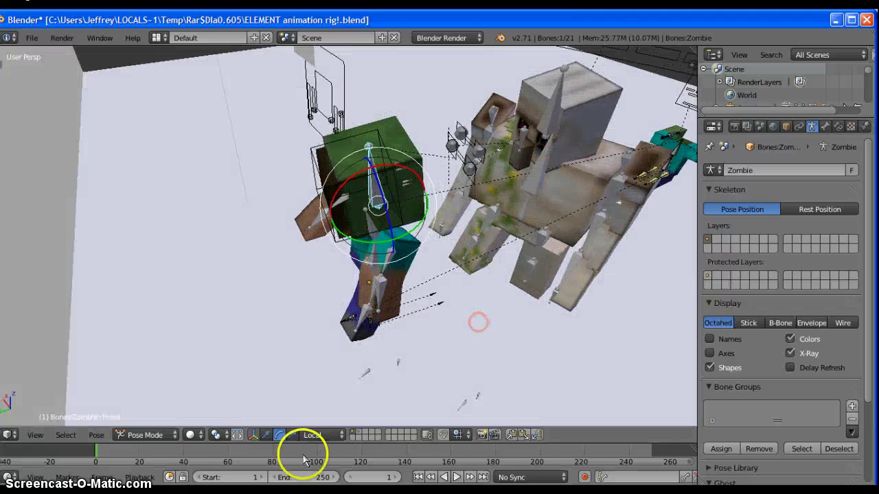
# Step: Nudge the zombie head bone 0.0224 along its local axis so it sits squarely
pyautogui.click(253, 435)
pyautogui.moveTo(393, 205); pyautogui.dragTo(395, 209)
pyautogui.click(388, 210)
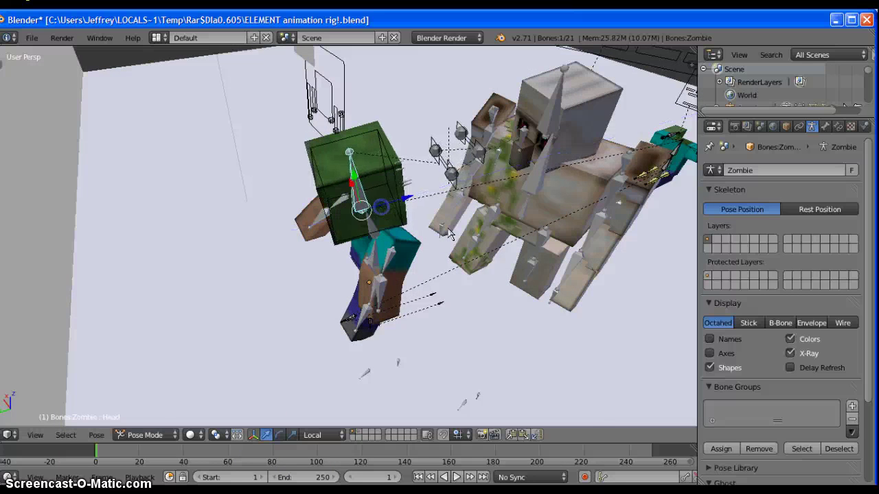
pyautogui.moveTo(388, 210); pyautogui.dragTo(380, 198, button='middle')
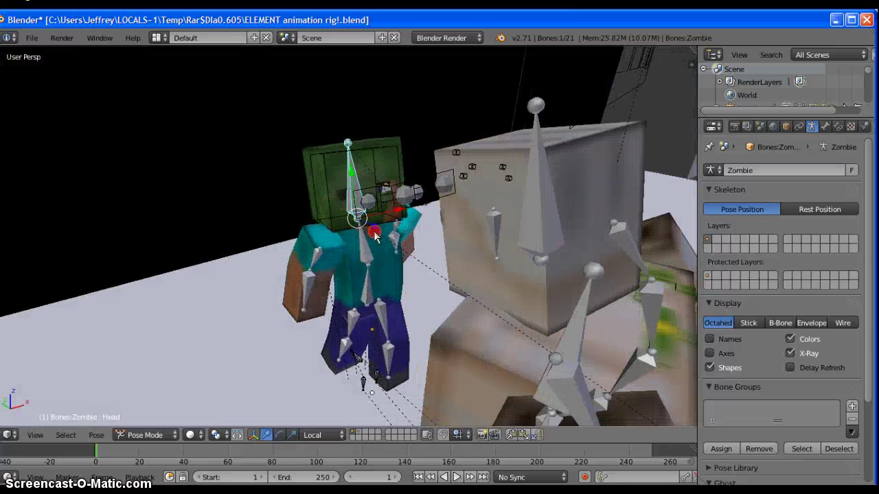
pyautogui.moveTo(374, 236); pyautogui.dragTo(384, 235, button='middle')
pyautogui.moveTo(389, 228); pyautogui.dragTo(385, 229)
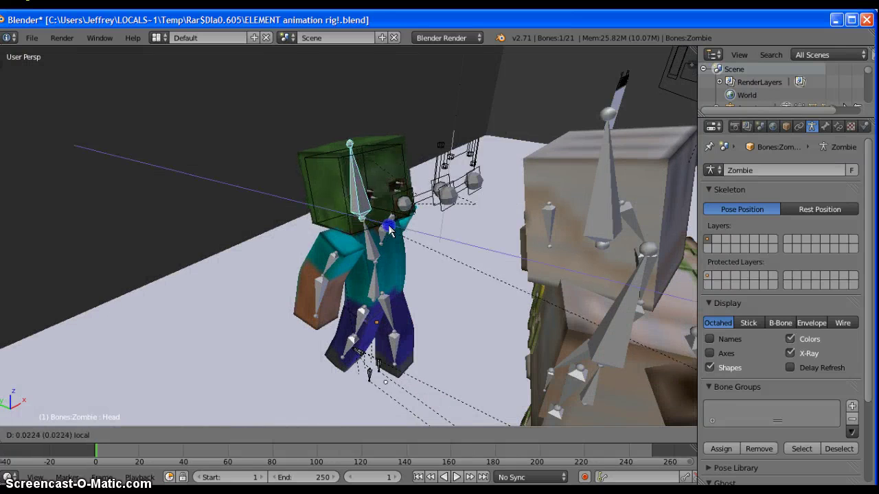
pyautogui.click(389, 232)
pyautogui.moveTo(390, 232); pyautogui.dragTo(406, 227, button='middle')
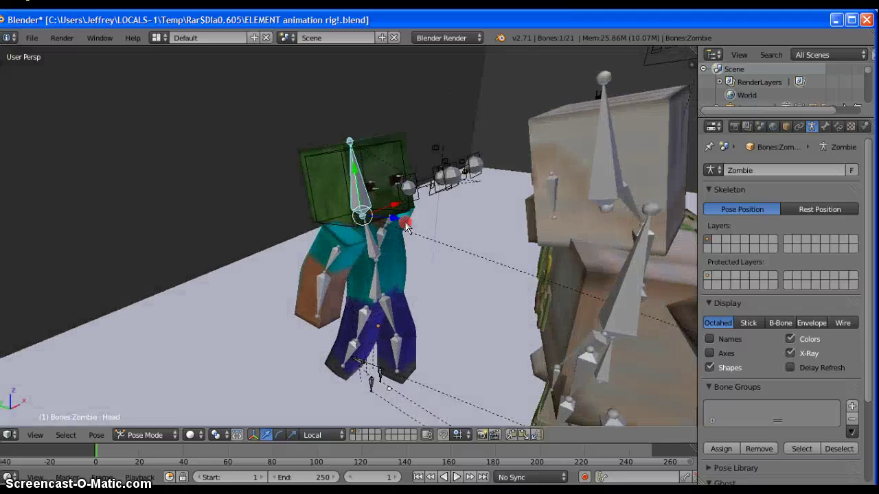
pyautogui.moveTo(406, 227); pyautogui.dragTo(546, 226, button='middle')
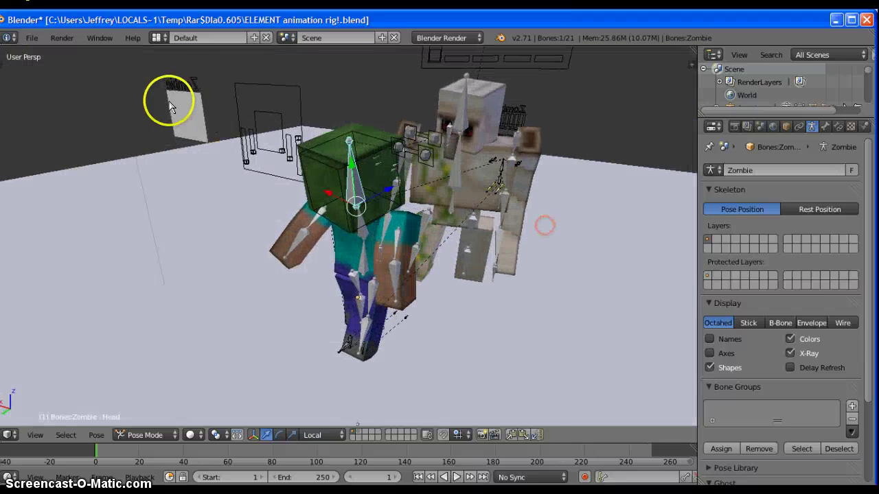
pyautogui.rightClick(170, 105)
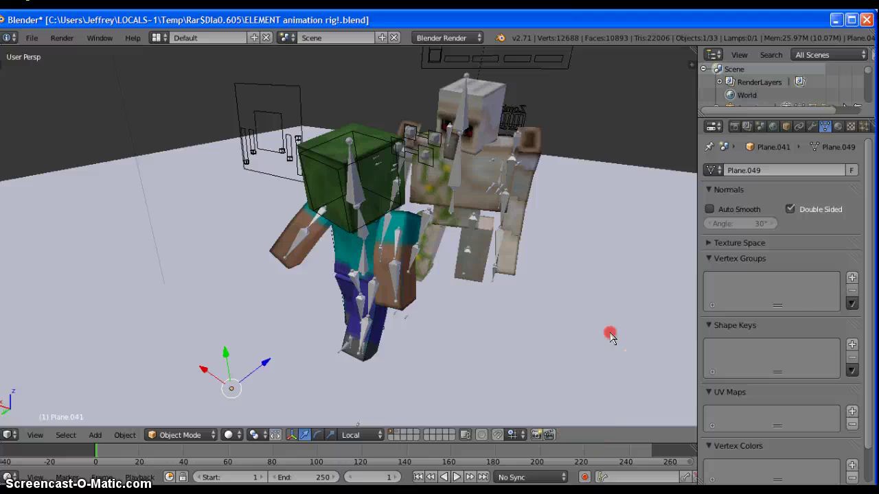
# Step: Select the zombie driver armature and switch it to Pose Mode
pyautogui.moveTo(611, 337); pyautogui.dragTo(535, 333, button='middle')
pyautogui.rightClick(669, 139)
pyautogui.click(206, 436)
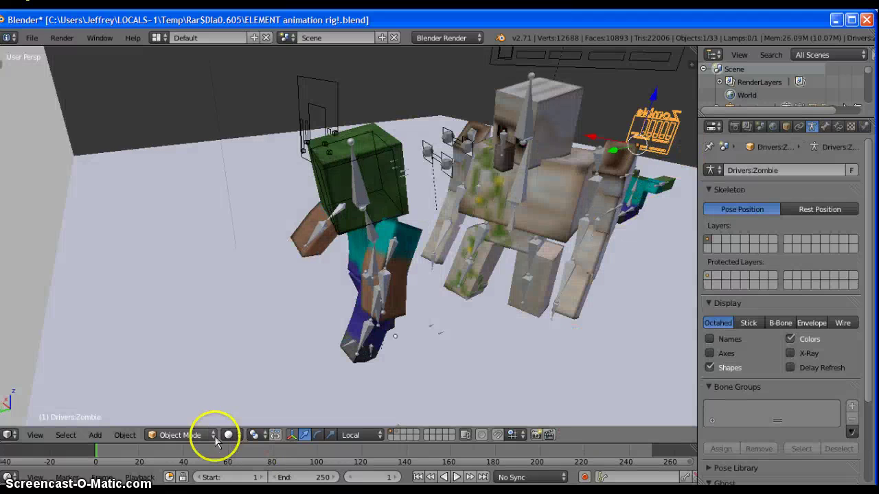
pyautogui.click(189, 387)
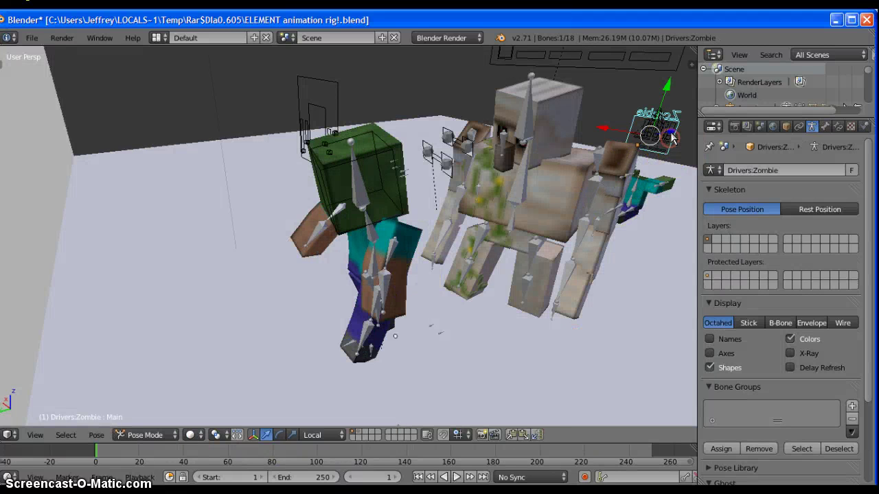
# Step: Tilt the Iron Golem's Head bone and shift its leg IK bone
pyautogui.moveTo(543, 250)
pyautogui.mouseDown(button='middle')
pyautogui.moveTo(496, 300)
pyautogui.moveTo(569, 295)
pyautogui.moveTo(574, 255)
pyautogui.moveTo(547, 158)
pyautogui.mouseUp(button='middle')
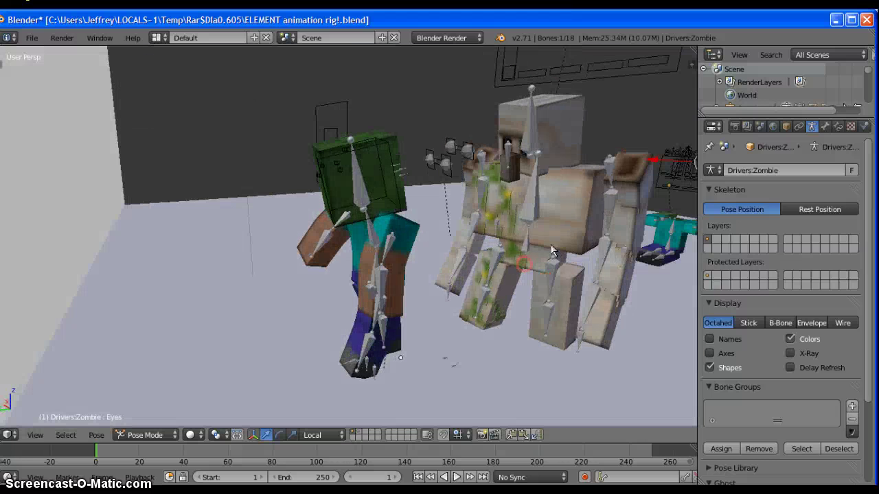
pyautogui.rightClick(548, 159)
pyautogui.rightClick(547, 159)
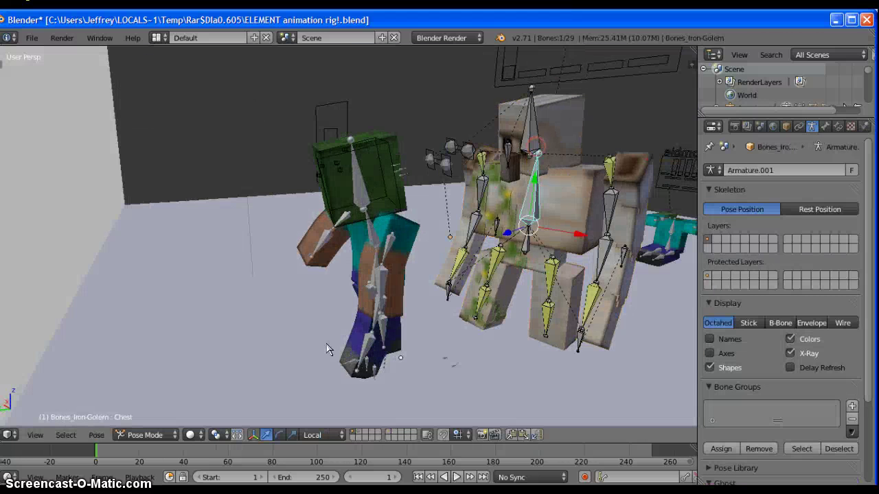
pyautogui.rightClick(538, 137)
pyautogui.click(280, 435)
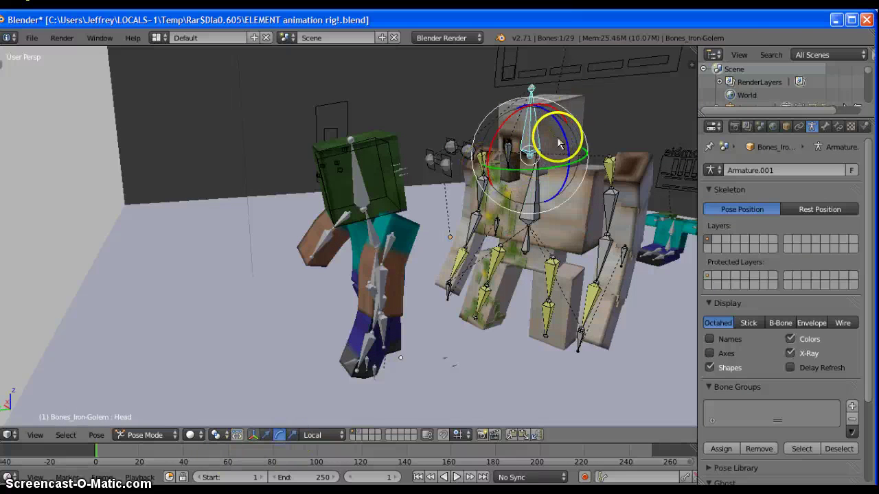
pyautogui.moveTo(559, 143)
pyautogui.mouseDown()
pyautogui.moveTo(572, 151)
pyautogui.moveTo(570, 171)
pyautogui.moveTo(547, 103)
pyautogui.moveTo(551, 137)
pyautogui.mouseUp()
pyautogui.click(269, 435)
pyautogui.moveTo(589, 279)
pyautogui.mouseDown(button='middle')
pyautogui.moveTo(438, 286)
pyautogui.moveTo(514, 292)
pyautogui.moveTo(626, 283)
pyautogui.moveTo(653, 271)
pyautogui.mouseUp(button='middle')
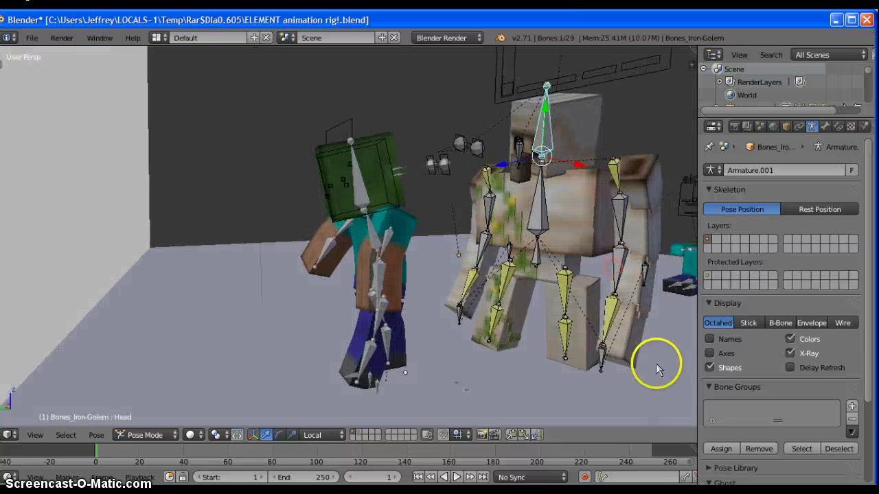
pyautogui.moveTo(607, 370)
pyautogui.mouseDown()
pyautogui.moveTo(620, 378)
pyautogui.moveTo(637, 371)
pyautogui.mouseUp()
# Step: Rotate Steve's arm bone so the arm swings outward
pyautogui.moveTo(637, 371); pyautogui.dragTo(474, 351, button='middle')
pyautogui.scroll(3, 462, 355)
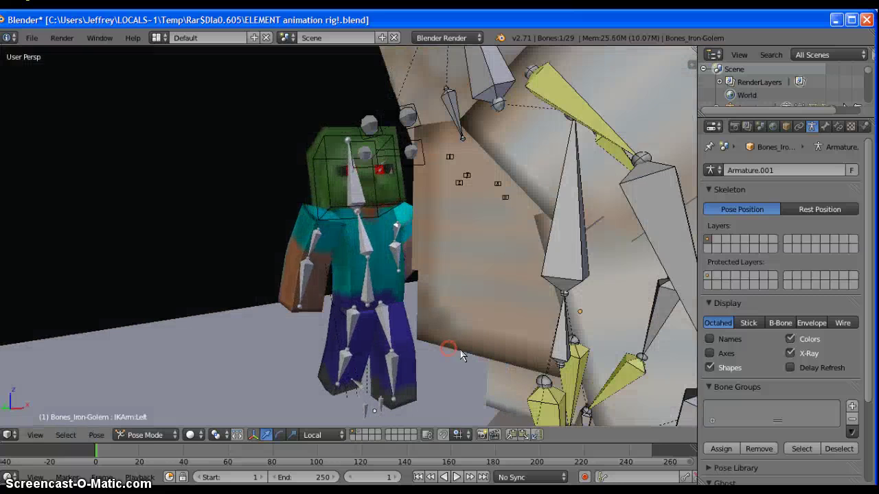
pyautogui.rightClick(317, 229)
pyautogui.press('r')
pyautogui.click(316, 237)
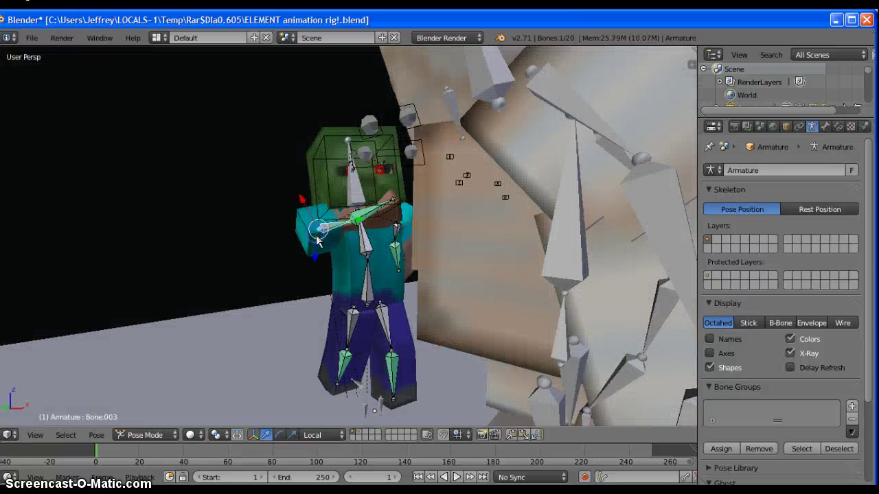
pyautogui.press('r')
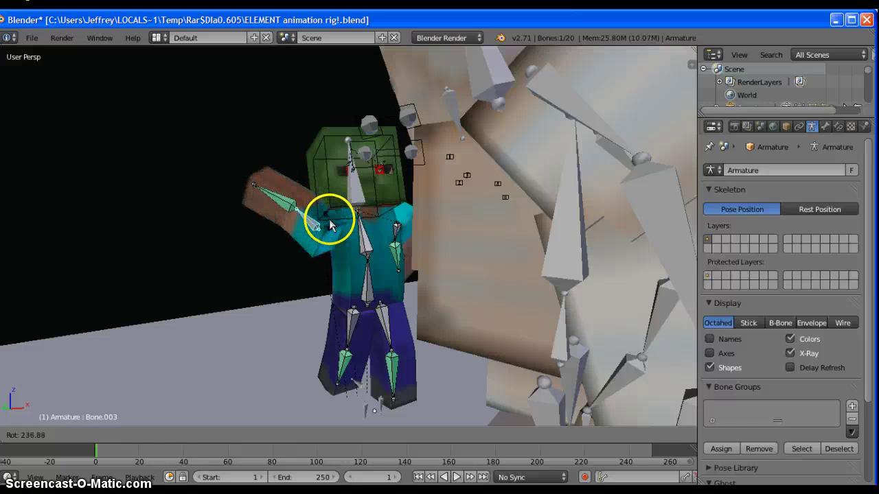
pyautogui.click(323, 236)
# Step: Render a test image of the posed characters with Render > Render Image
pyautogui.moveTo(323, 236)
pyautogui.mouseDown(button='middle')
pyautogui.moveTo(436, 271)
pyautogui.moveTo(572, 240)
pyautogui.moveTo(616, 240)
pyautogui.moveTo(26, 294)
pyautogui.mouseUp(button='middle')
pyautogui.click(59, 37)
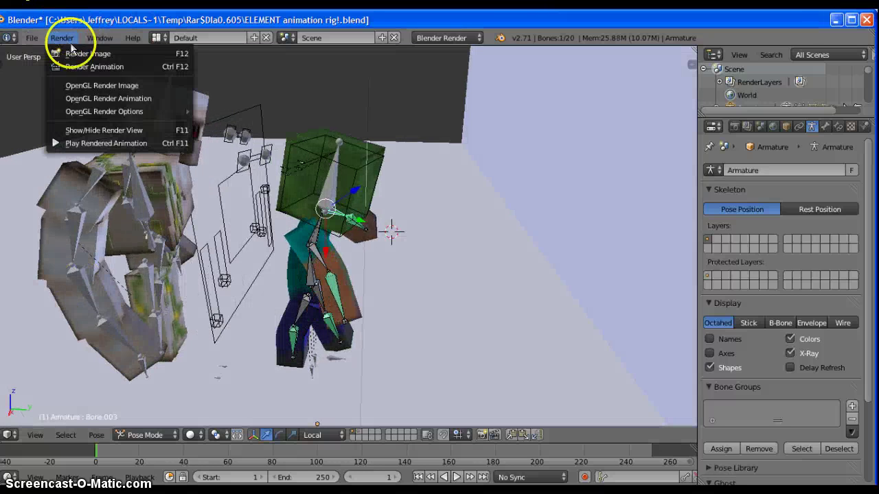
pyautogui.click(76, 54)
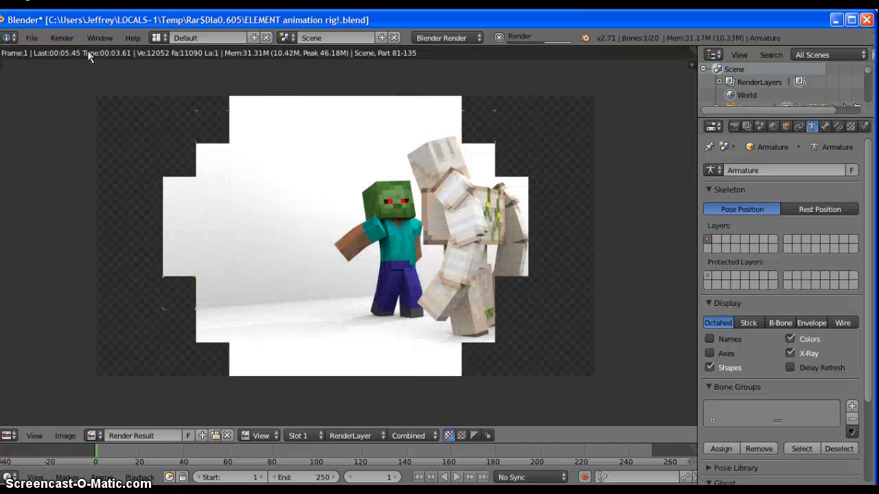
# Step: Rotate the zombie head bone to face a new direction
pyautogui.press('Escape')
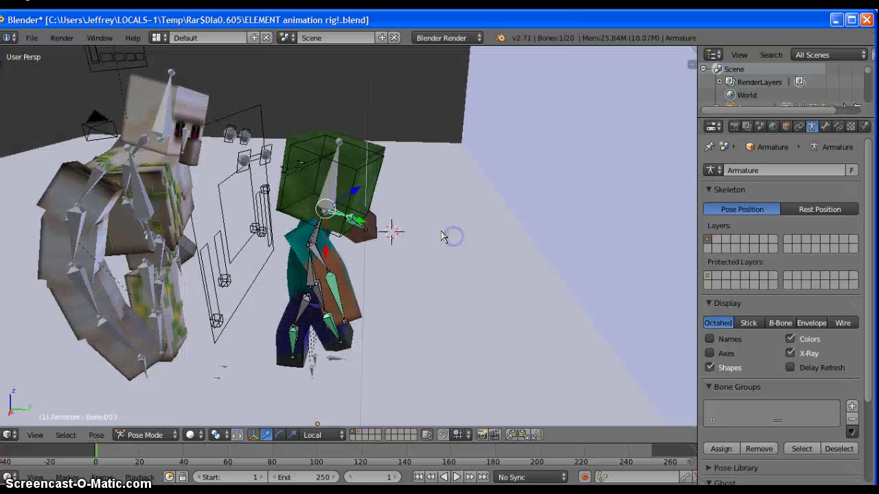
pyautogui.moveTo(451, 236)
pyautogui.mouseDown(button='middle')
pyautogui.moveTo(225, 226)
pyautogui.moveTo(61, 250)
pyautogui.moveTo(320, 194)
pyautogui.mouseUp(button='middle')
pyautogui.rightClick(320, 193)
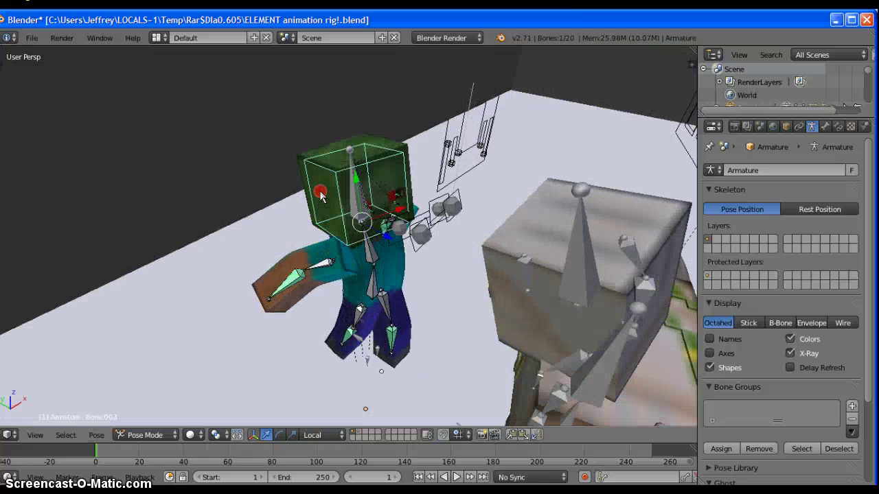
pyautogui.press('r')
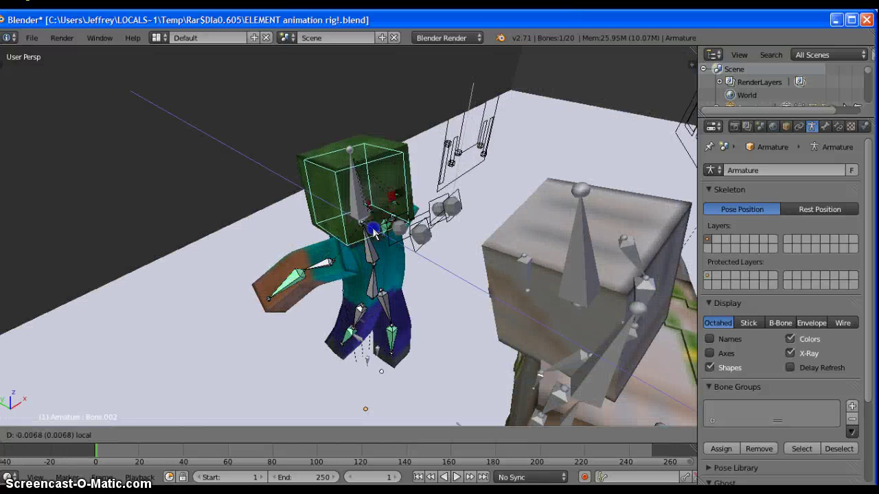
pyautogui.click(385, 235)
# Step: Move the Iron Golem's IKArm.Left bone by 0.3834
pyautogui.moveTo(385, 235)
pyautogui.mouseDown(button='middle')
pyautogui.moveTo(424, 228)
pyautogui.moveTo(435, 212)
pyautogui.moveTo(408, 186)
pyautogui.moveTo(353, 202)
pyautogui.moveTo(323, 233)
pyautogui.moveTo(557, 210)
pyautogui.moveTo(542, 229)
pyautogui.moveTo(551, 285)
pyautogui.mouseUp(button='middle')
pyautogui.rightClick(552, 285)
pyautogui.hotkey('ctrl', 'Tab')
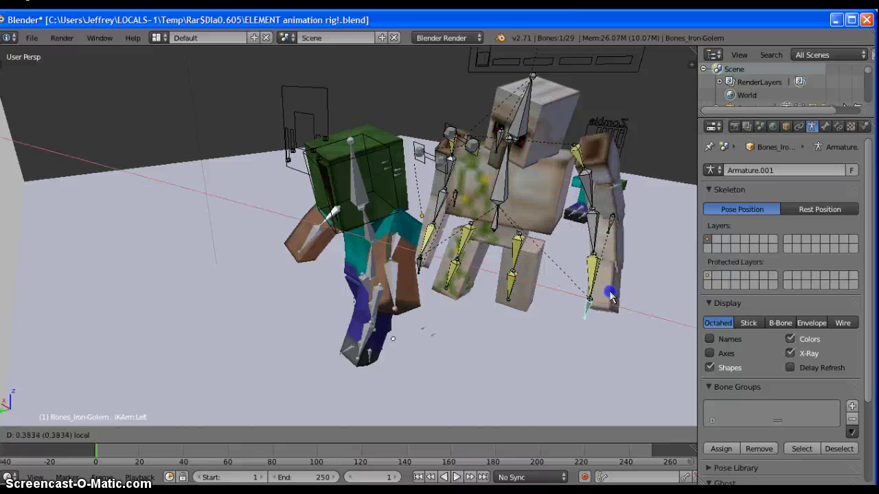
pyautogui.hotkey('ctrl', 'Tab')
pyautogui.rightClick(581, 299)
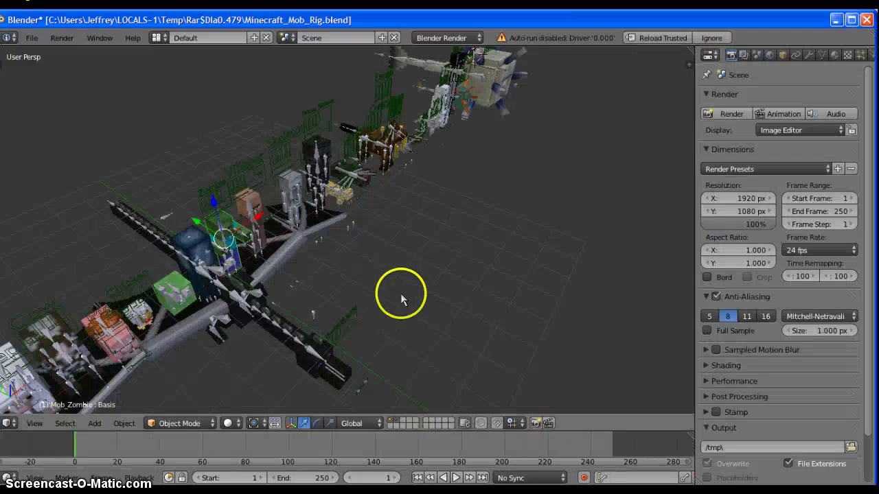
# Step: Select Mob_Villager in Minecraft_Mob_Rig.blend and copy it with Ctrl+C
pyautogui.moveTo(402, 298)
pyautogui.mouseDown(button='middle')
pyautogui.moveTo(367, 286)
pyautogui.moveTo(406, 338)
pyautogui.moveTo(424, 337)
pyautogui.mouseUp(button='middle')
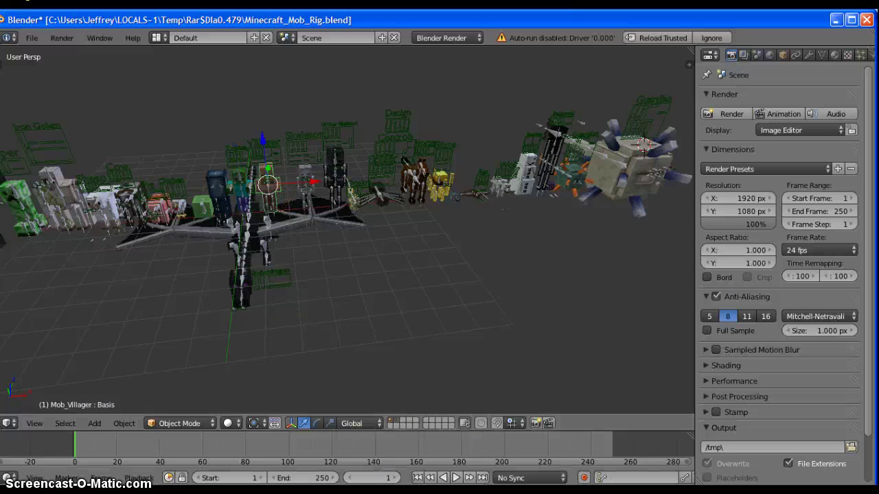
pyautogui.click(456, 479)
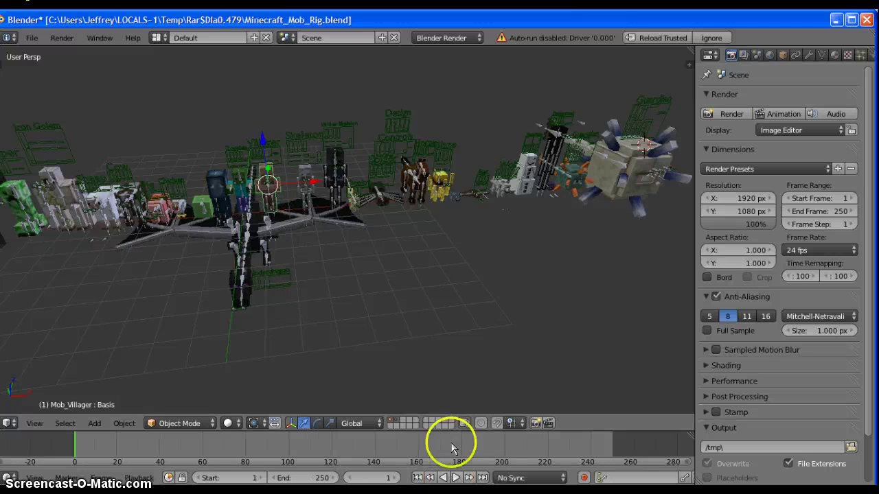
pyautogui.hotkey('ctrl', 'c')
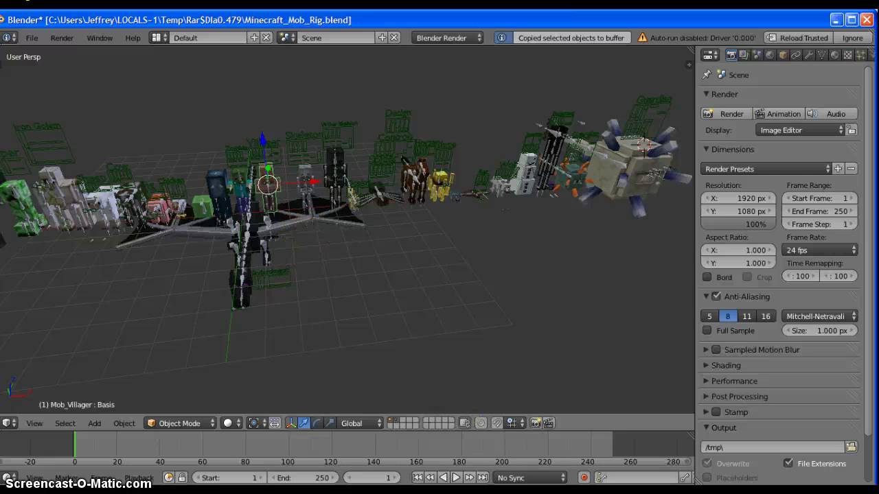
# Step: Paste the Villager rig into the ELEMENT animation rig scene and select its armature
pyautogui.hotkey('ctrl', 'v')
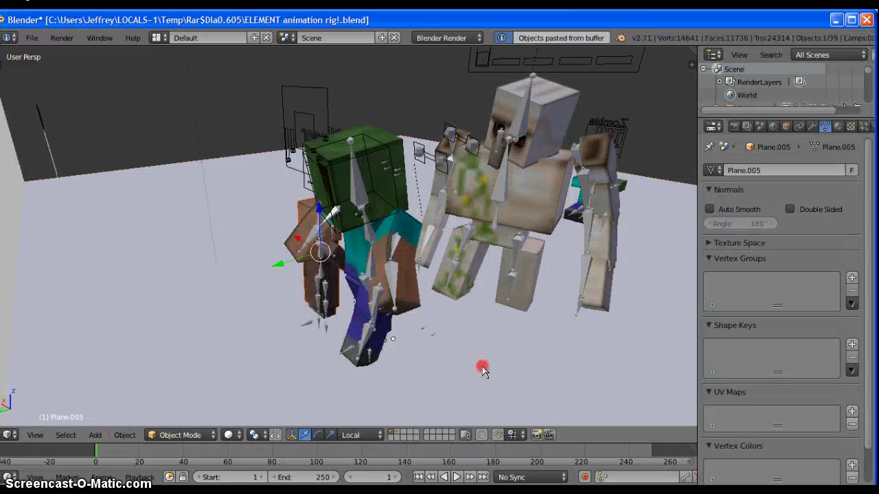
pyautogui.scroll(3, 483, 371)
pyautogui.rightClick(420, 285)
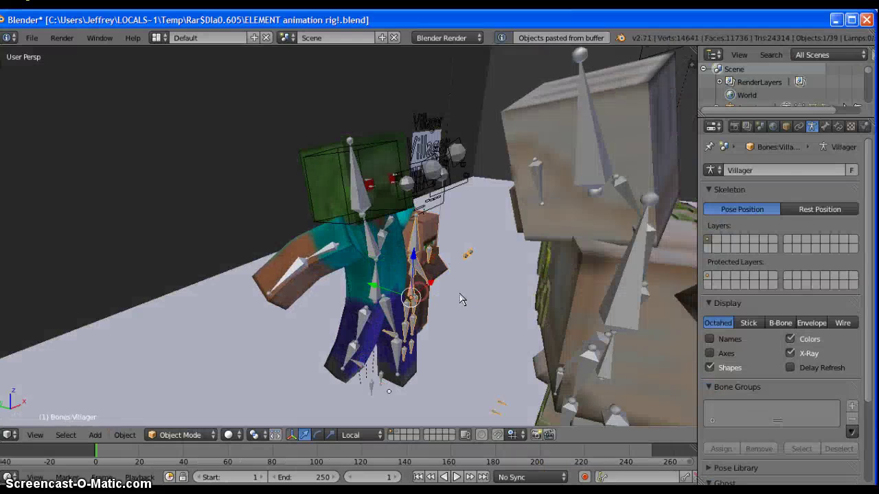
pyautogui.moveTo(460, 299); pyautogui.dragTo(500, 331, button='middle')
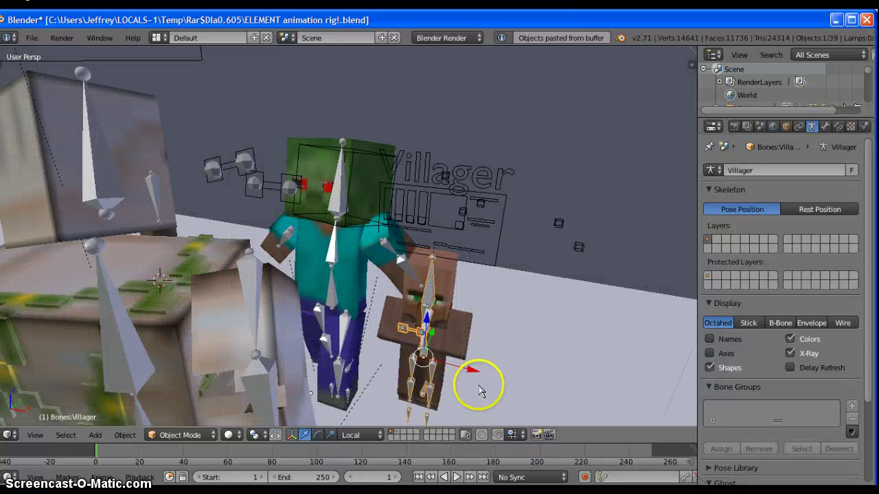
pyautogui.moveTo(489, 371)
pyautogui.mouseDown(button='middle')
pyautogui.moveTo(576, 389)
pyautogui.moveTo(501, 295)
pyautogui.moveTo(572, 160)
pyautogui.mouseUp(button='middle')
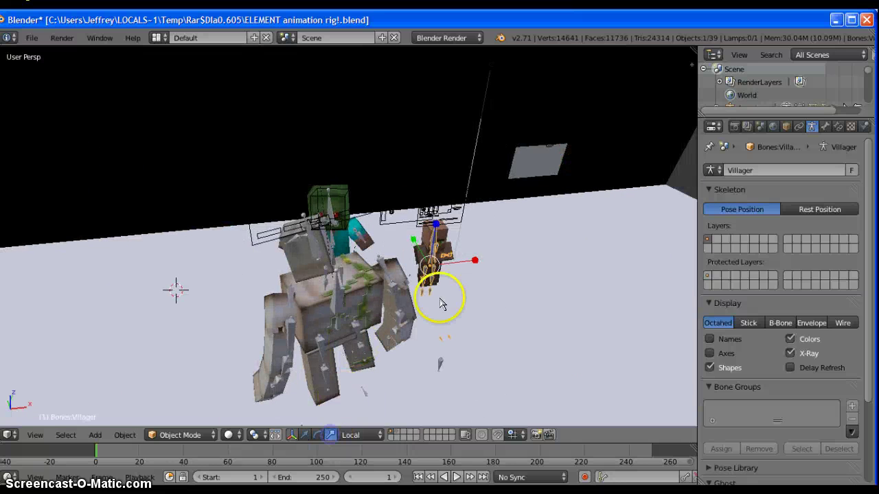
# Step: Scale the Villager armature up to 2.0721 to match the other characters
pyautogui.press('s')
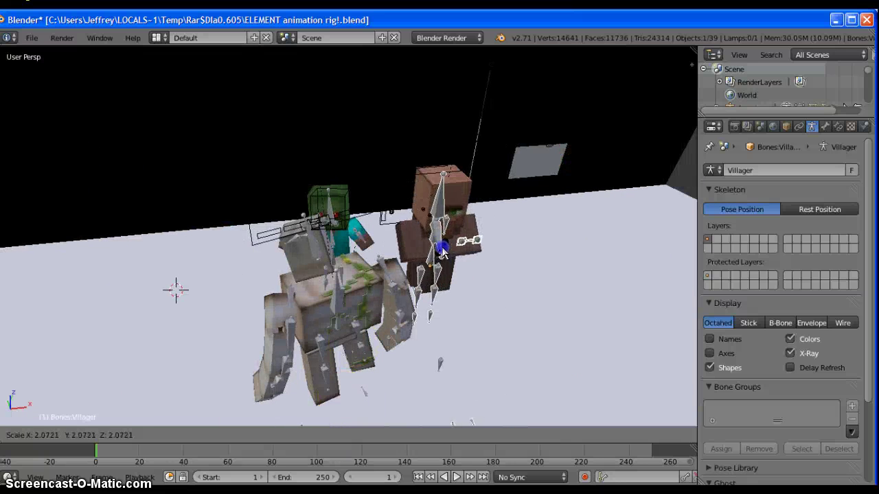
pyautogui.click(440, 256)
pyautogui.click(316, 435)
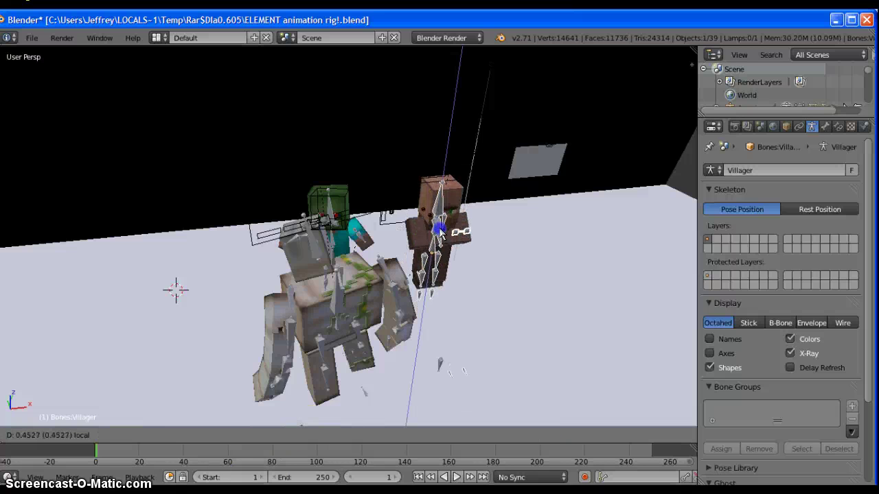
pyautogui.click(355, 367)
pyautogui.moveTo(355, 367); pyautogui.dragTo(458, 289, button='middle')
pyautogui.moveTo(537, 254); pyautogui.dragTo(529, 252, button='middle')
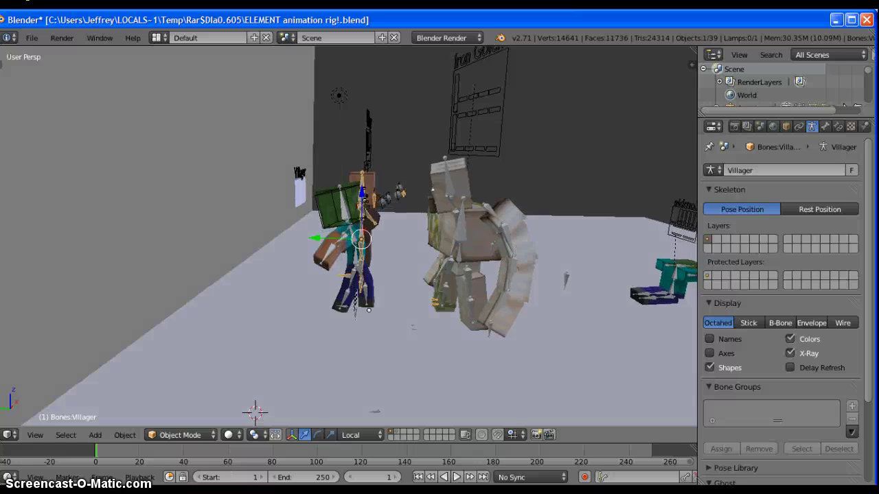
pyautogui.click(180, 435)
# Step: In Pose Mode, move the Villager beside the golem and place its left leg IK bone
pyautogui.click(186, 391)
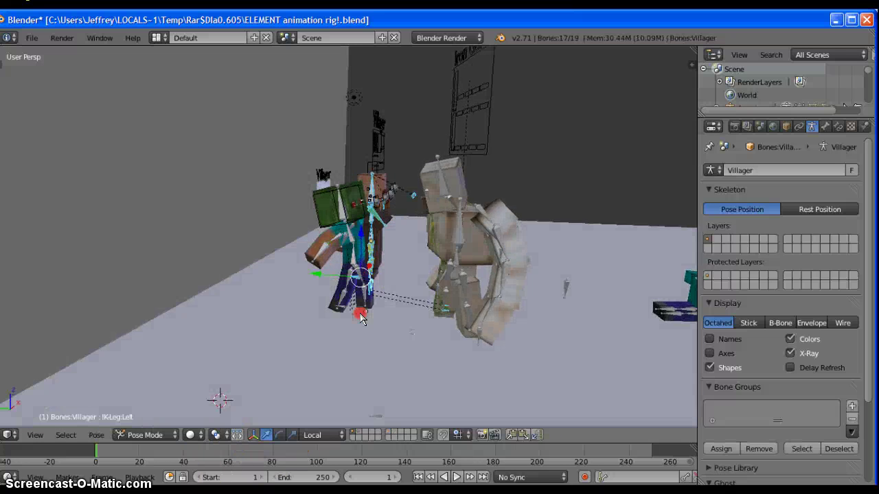
pyautogui.rightClick(368, 285)
pyautogui.moveTo(368, 284); pyautogui.dragTo(561, 309, button='right')
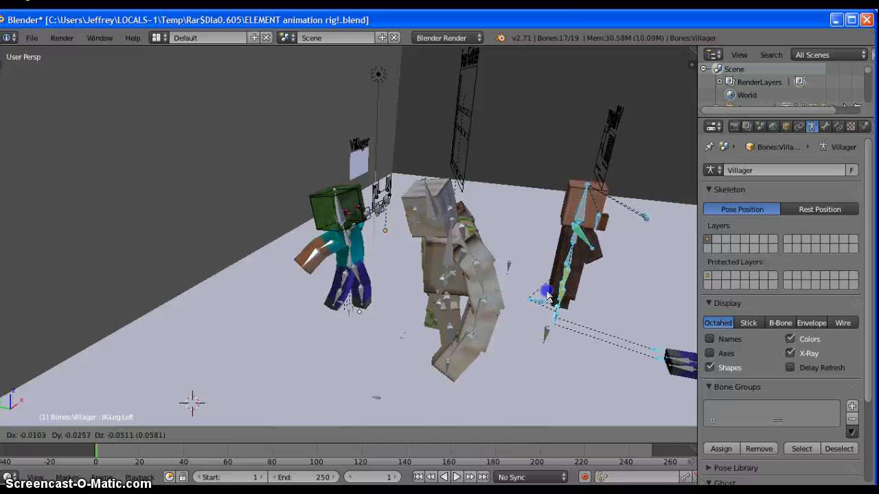
pyautogui.moveTo(549, 314)
pyautogui.mouseDown(button='middle')
pyautogui.moveTo(561, 331)
pyautogui.moveTo(570, 384)
pyautogui.mouseUp(button='middle')
pyautogui.click(570, 385)
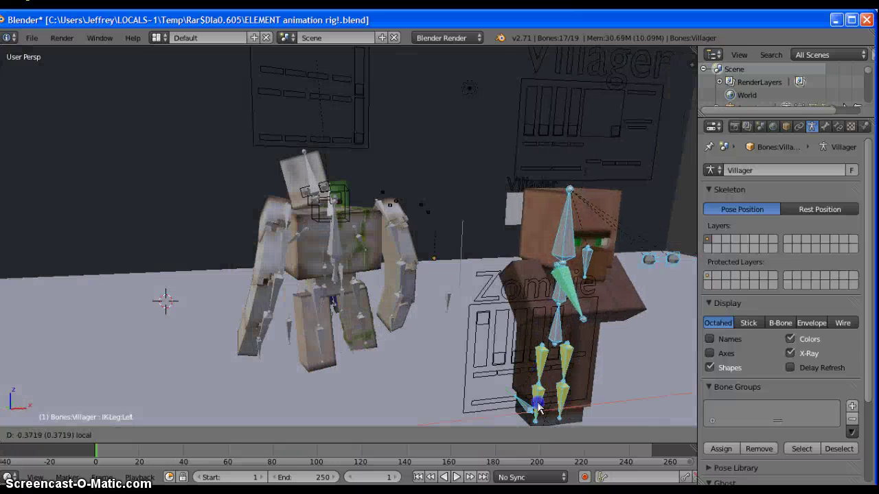
# Step: Rotate the Villager's left leg with the rotate manipulator
pyautogui.click(306, 453)
pyautogui.click(280, 433)
pyautogui.moveTo(283, 419); pyautogui.dragTo(401, 325, button='middle')
pyautogui.moveTo(515, 403)
pyautogui.mouseDown()
pyautogui.moveTo(450, 385)
pyautogui.moveTo(425, 341)
pyautogui.moveTo(453, 330)
pyautogui.mouseUp()
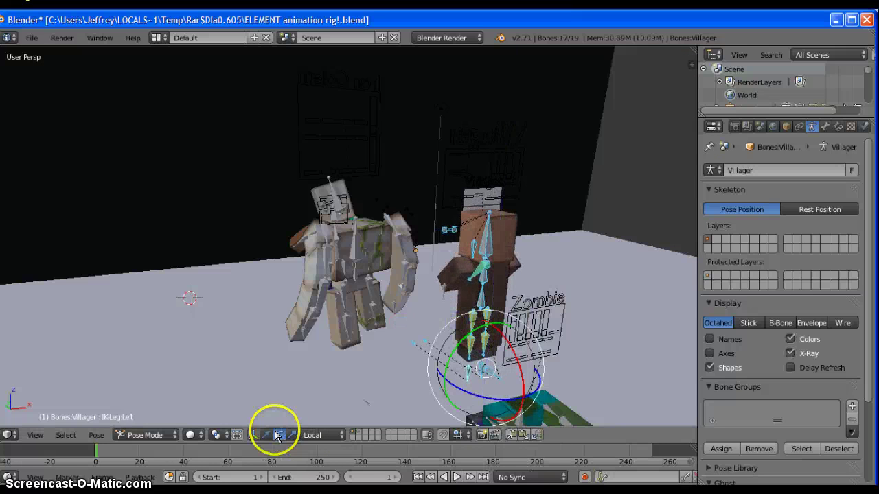
# Step: Slide the Villager left along X and readjust its left leg IK bone
pyautogui.moveTo(339, 363); pyautogui.dragTo(594, 382, button='middle')
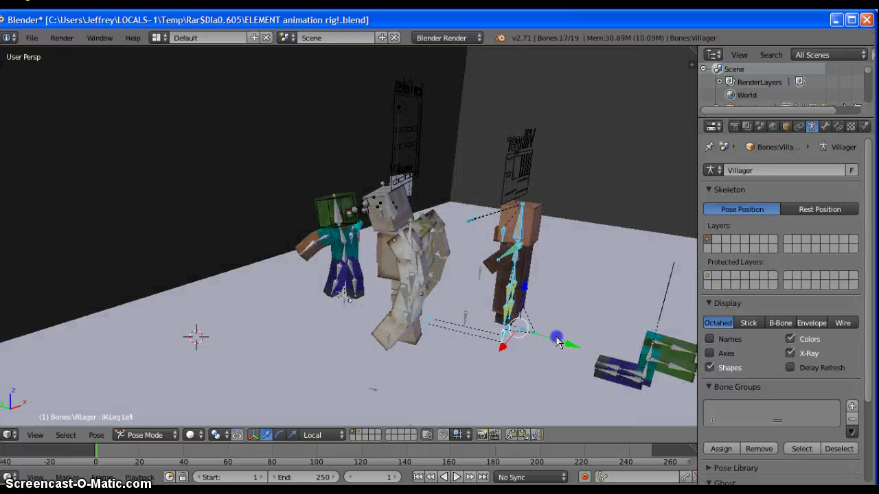
pyautogui.moveTo(481, 330); pyautogui.dragTo(443, 344, button='middle')
pyautogui.moveTo(338, 393); pyautogui.dragTo(313, 405)
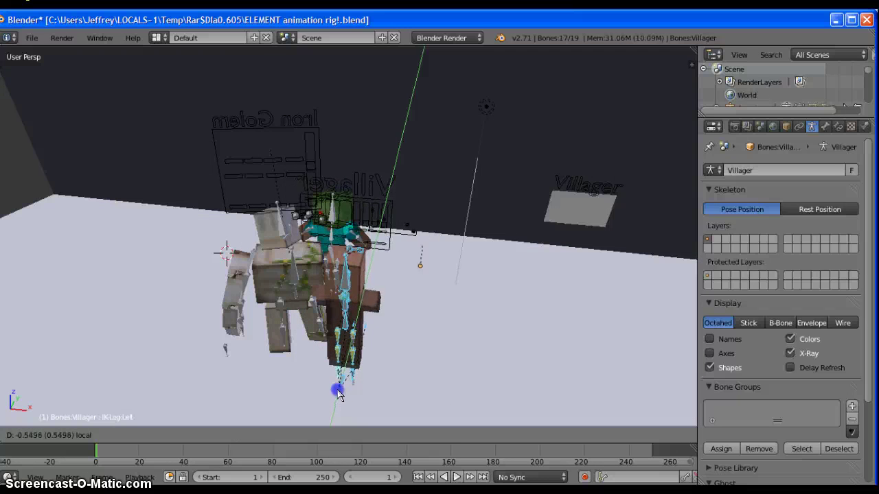
pyautogui.moveTo(334, 403)
pyautogui.mouseDown(button='middle')
pyautogui.moveTo(289, 339)
pyautogui.moveTo(435, 362)
pyautogui.mouseUp(button='middle')
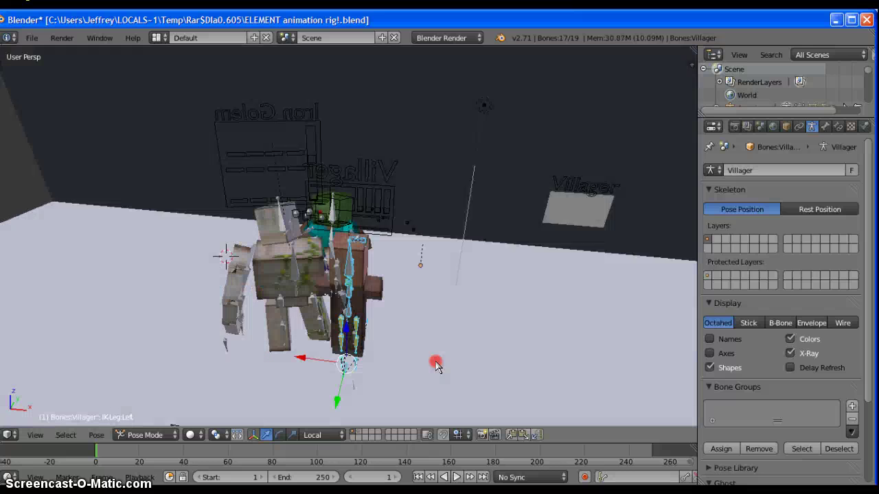
pyautogui.moveTo(346, 383)
pyautogui.mouseDown(button='right')
pyautogui.moveTo(349, 389)
pyautogui.moveTo(323, 359)
pyautogui.mouseUp(button='right')
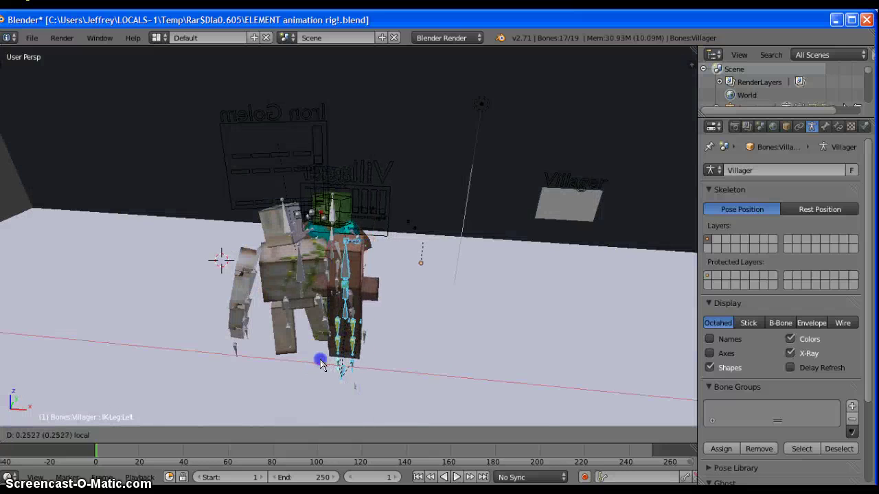
# Step: Twist the Villager's Chest bone, then select the Eye IK bone and Villager label plane
pyautogui.click(147, 434)
pyautogui.click(149, 389)
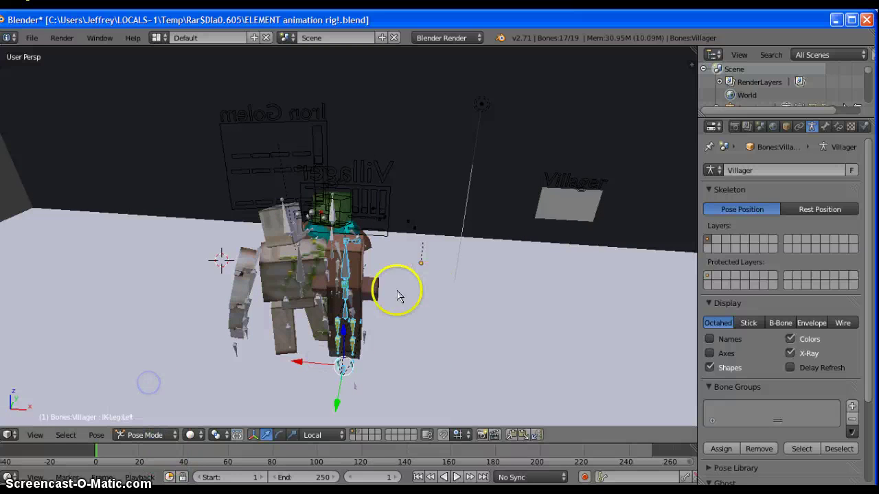
pyautogui.rightClick(354, 296)
pyautogui.click(253, 439)
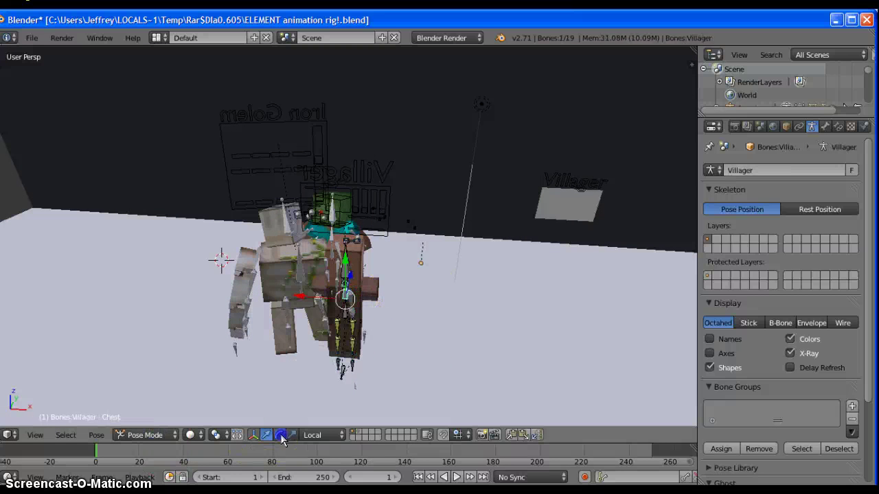
pyautogui.moveTo(383, 287)
pyautogui.mouseDown()
pyautogui.moveTo(404, 305)
pyautogui.moveTo(385, 320)
pyautogui.mouseUp()
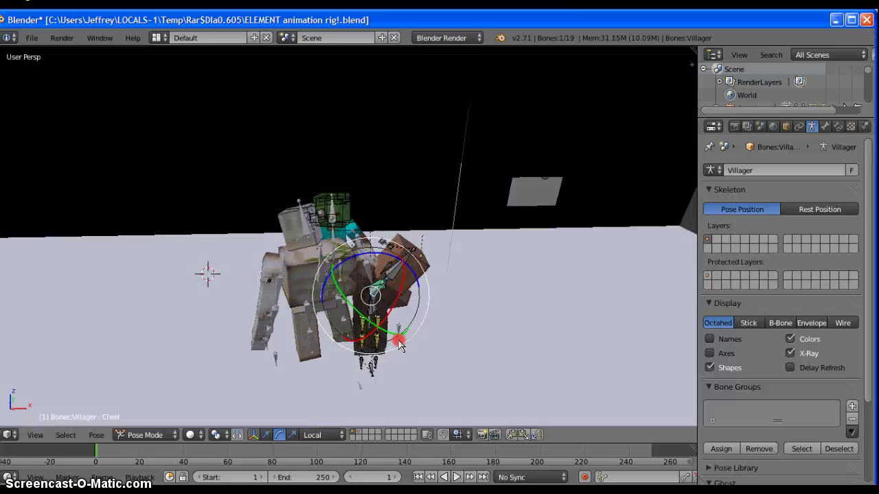
pyautogui.moveTo(384, 320)
pyautogui.mouseDown(button='middle')
pyautogui.moveTo(492, 320)
pyautogui.moveTo(650, 296)
pyautogui.moveTo(648, 337)
pyautogui.moveTo(63, 377)
pyautogui.moveTo(148, 377)
pyautogui.moveTo(90, 328)
pyautogui.moveTo(122, 346)
pyautogui.moveTo(231, 294)
pyautogui.moveTo(203, 286)
pyautogui.moveTo(304, 307)
pyautogui.moveTo(412, 346)
pyautogui.moveTo(455, 318)
pyautogui.moveTo(560, 336)
pyautogui.mouseUp(button='middle')
pyautogui.click(387, 290)
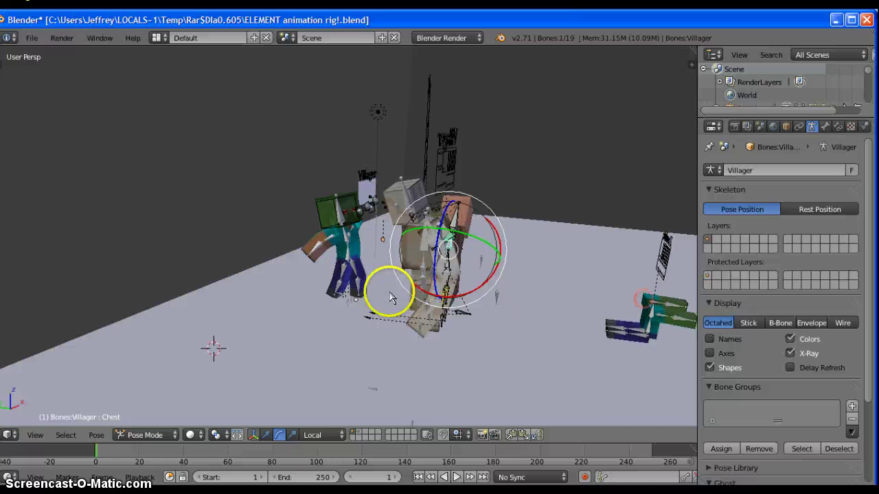
pyautogui.rightClick(408, 243)
pyautogui.moveTo(387, 291)
pyautogui.mouseDown(button='middle')
pyautogui.moveTo(408, 244)
pyautogui.moveTo(392, 124)
pyautogui.moveTo(408, 112)
pyautogui.mouseUp(button='middle')
pyautogui.rightClick(391, 139)
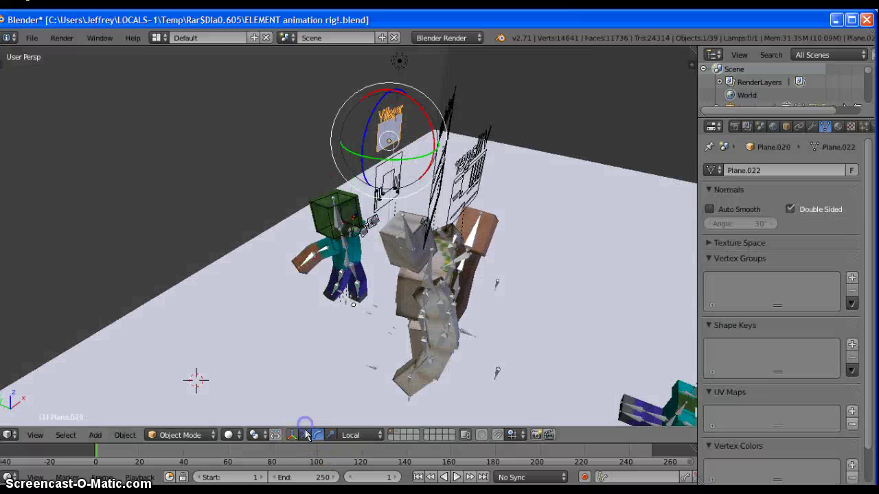
# Step: Move the Iron Golem's IKArm.Right bone along its local X axis
pyautogui.moveTo(412, 266)
pyautogui.mouseDown(button='middle')
pyautogui.moveTo(526, 314)
pyautogui.moveTo(524, 290)
pyautogui.moveTo(539, 294)
pyautogui.mouseUp(button='middle')
pyautogui.rightClick(414, 266)
pyautogui.press('g')
pyautogui.press('x')
pyautogui.press('x')
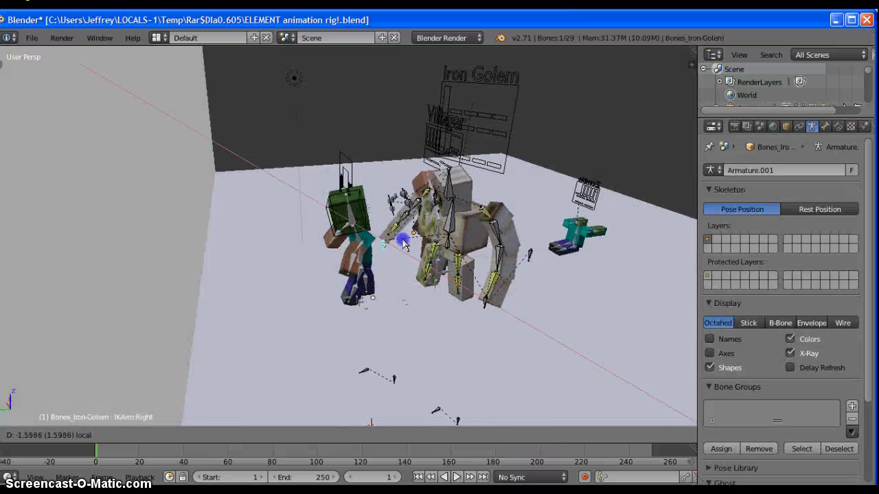
pyautogui.click(409, 236)
# Step: Select the Villager's face driver rig and switch it to Pose Mode
pyautogui.moveTo(409, 237)
pyautogui.mouseDown(button='middle')
pyautogui.moveTo(530, 318)
pyautogui.moveTo(602, 328)
pyautogui.mouseUp(button='middle')
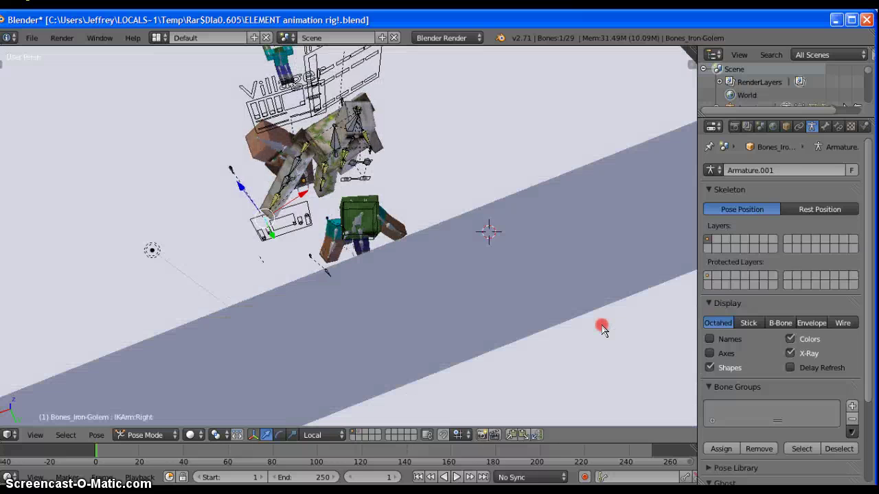
pyautogui.moveTo(429, 287)
pyautogui.mouseDown(button='middle')
pyautogui.moveTo(532, 231)
pyautogui.moveTo(526, 190)
pyautogui.mouseUp(button='middle')
pyautogui.moveTo(399, 245)
pyautogui.mouseDown(button='middle')
pyautogui.moveTo(305, 202)
pyautogui.moveTo(232, 153)
pyautogui.mouseUp(button='middle')
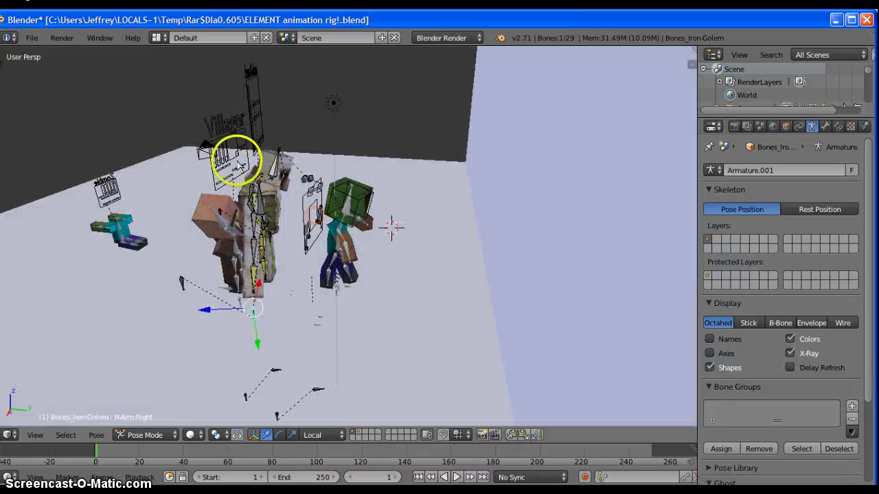
pyautogui.rightClick(233, 156)
pyautogui.rightClick(243, 170)
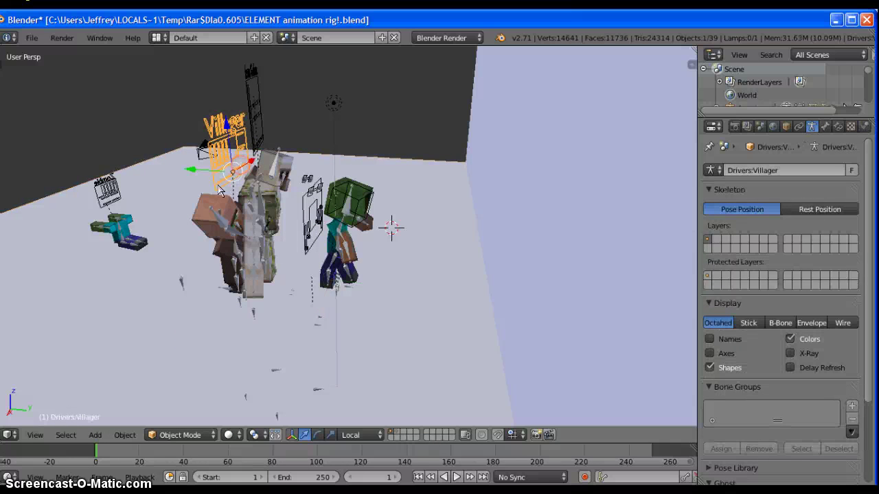
pyautogui.click(223, 435)
pyautogui.click(183, 391)
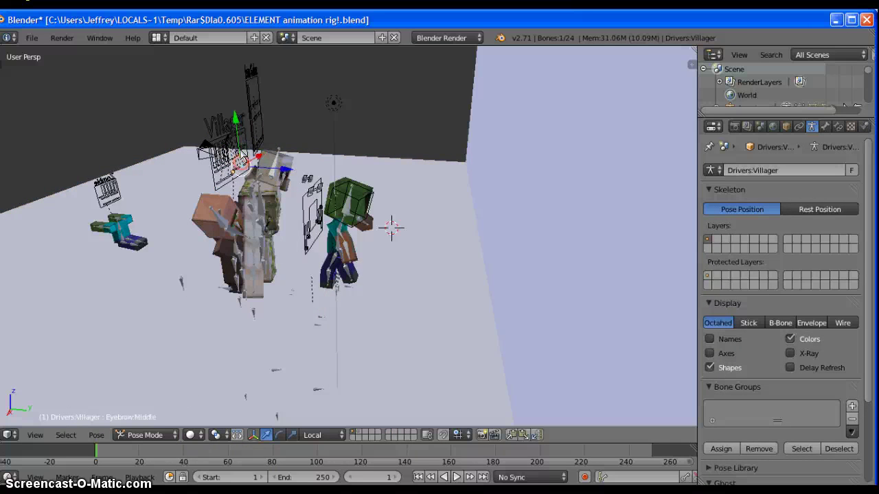
# Step: Render a test image of the three characters in the white room
pyautogui.moveTo(242, 163)
pyautogui.mouseDown(button='middle')
pyautogui.moveTo(322, 186)
pyautogui.moveTo(418, 243)
pyautogui.mouseUp(button='middle')
pyautogui.scroll(5, 418, 243)
pyautogui.scroll(-5, 417, 243)
pyautogui.moveTo(451, 284)
pyautogui.mouseDown(button='middle')
pyautogui.moveTo(428, 301)
pyautogui.moveTo(526, 332)
pyautogui.moveTo(691, 339)
pyautogui.moveTo(94, 314)
pyautogui.moveTo(128, 312)
pyautogui.moveTo(117, 310)
pyautogui.moveTo(112, 323)
pyautogui.moveTo(130, 385)
pyautogui.mouseUp(button='middle')
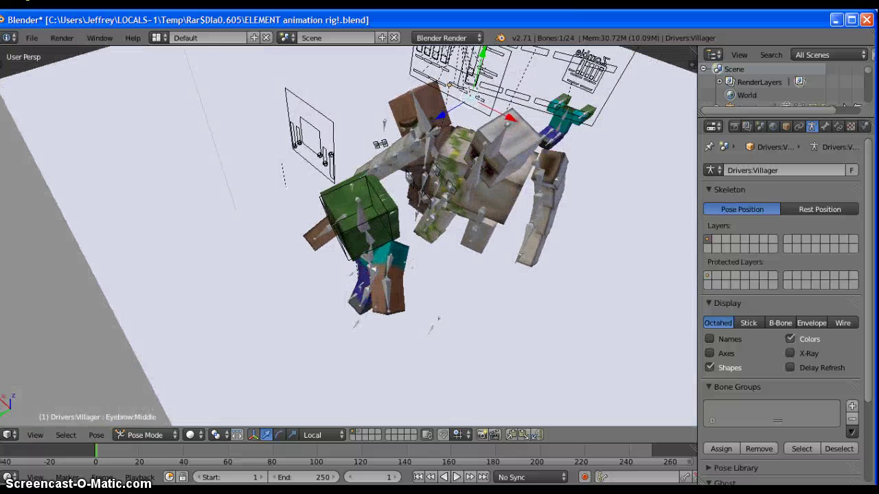
pyautogui.click(69, 37)
pyautogui.click(81, 55)
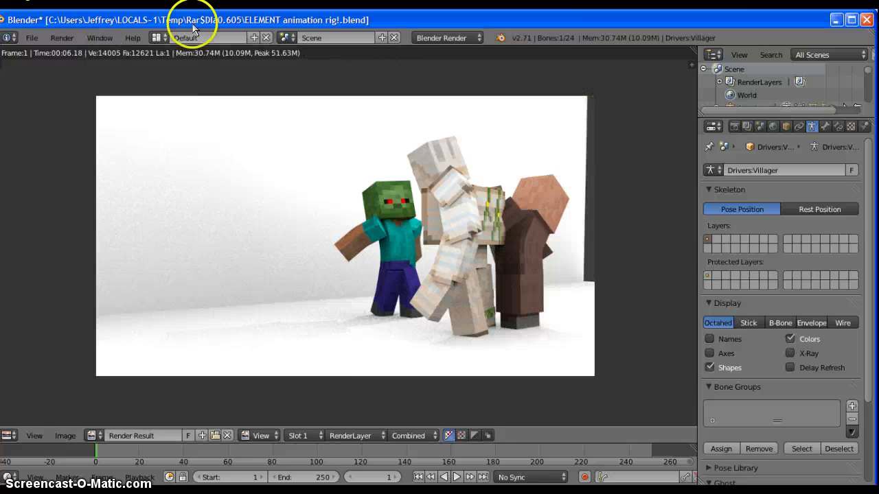
# Step: Close the render result and return to the 3D scene
pyautogui.click(297, 204)
pyautogui.press('Escape')
pyautogui.rightClick(353, 271)
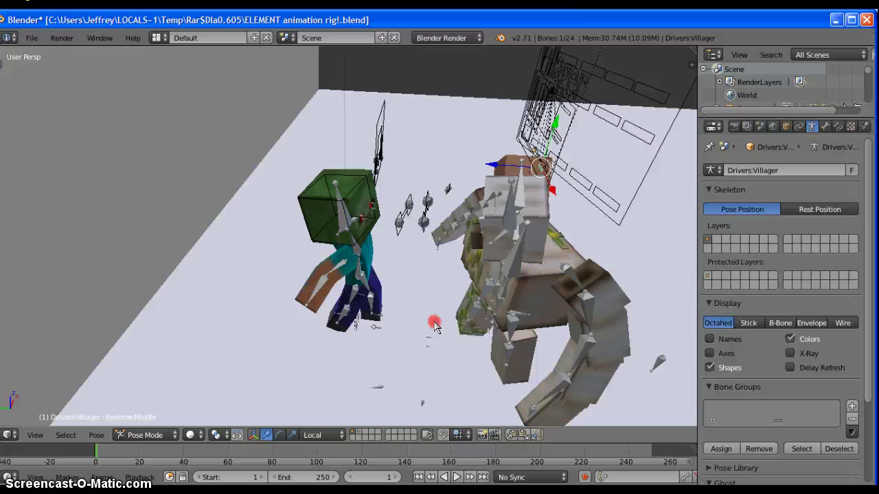
pyautogui.moveTo(434, 325); pyautogui.dragTo(613, 266, button='middle')
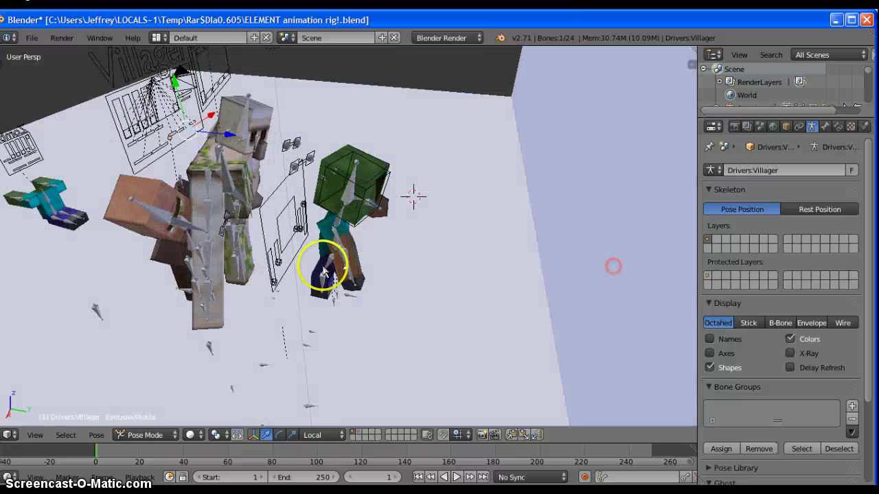
pyautogui.moveTo(177, 187); pyautogui.dragTo(62, 200, button='middle')
# Step: Move the green zombie Head bone down onto Steve's head
pyautogui.rightClick(49, 198)
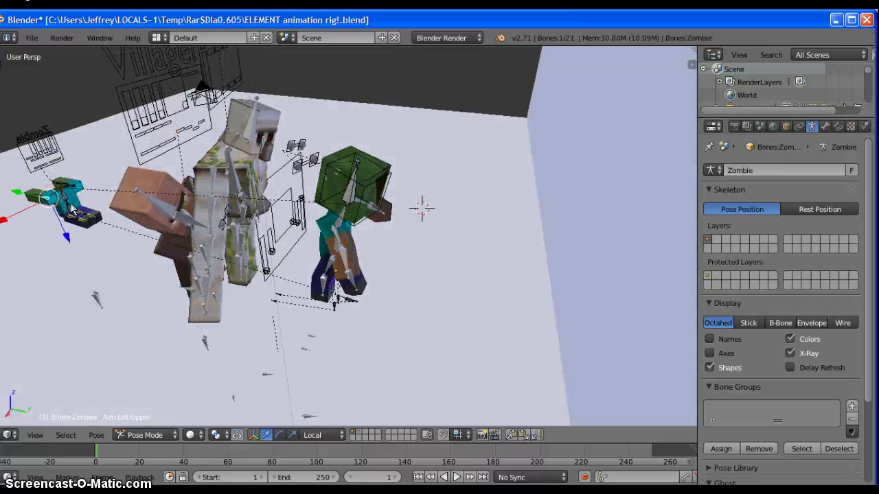
pyautogui.moveTo(71, 209); pyautogui.dragTo(125, 350)
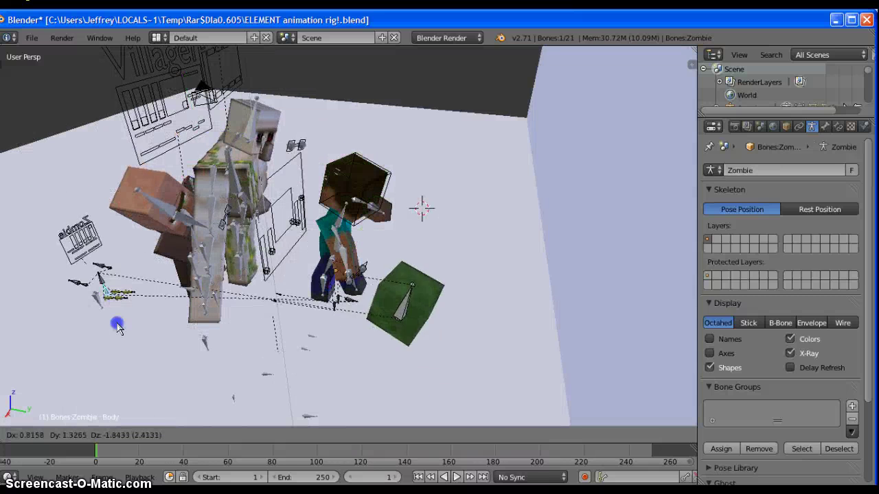
pyautogui.click(124, 352)
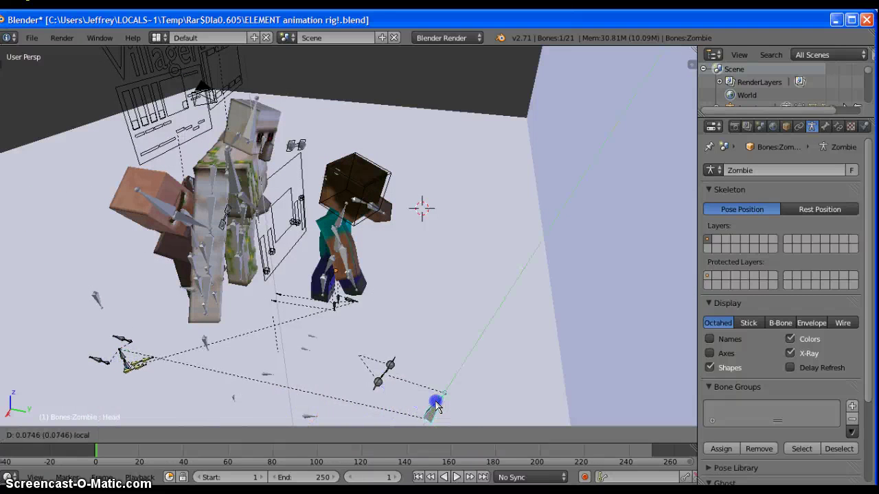
pyautogui.moveTo(442, 410)
pyautogui.mouseDown()
pyautogui.moveTo(505, 296)
pyautogui.moveTo(374, 193)
pyautogui.mouseUp()
pyautogui.moveTo(384, 206)
pyautogui.mouseDown(button='middle')
pyautogui.moveTo(89, 197)
pyautogui.moveTo(31, 208)
pyautogui.mouseUp(button='middle')
pyautogui.moveTo(362, 157); pyautogui.dragTo(342, 189)
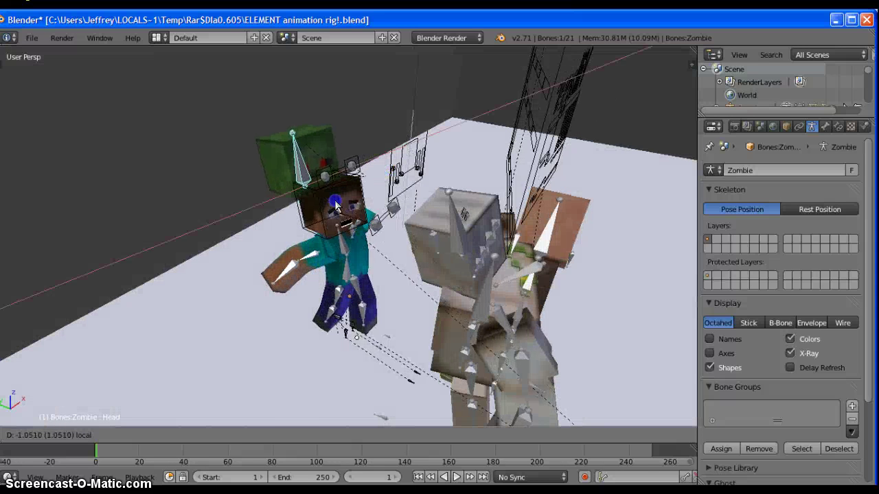
pyautogui.moveTo(335, 204); pyautogui.dragTo(334, 220)
pyautogui.moveTo(334, 220)
pyautogui.mouseDown(button='middle')
pyautogui.moveTo(479, 204)
pyautogui.moveTo(464, 228)
pyautogui.mouseUp(button='middle')
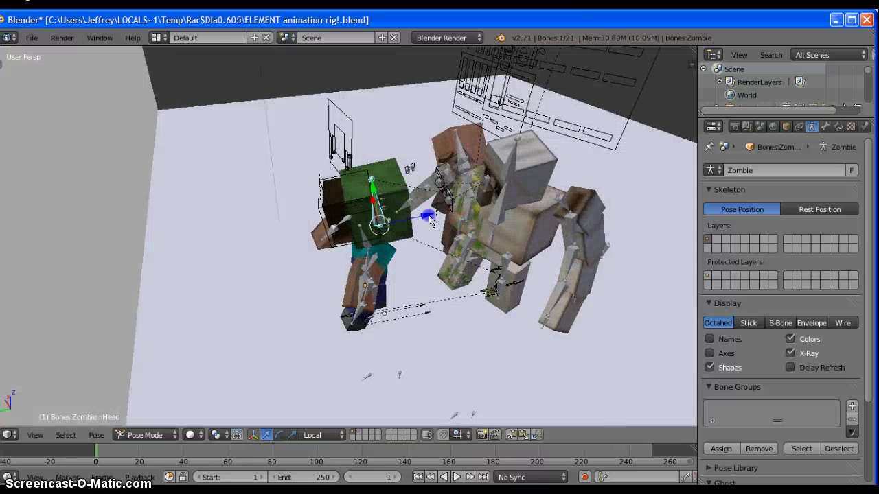
# Step: Nudge the zombie head along its vertical axis so it sits on Steve's shoulders
pyautogui.moveTo(428, 220); pyautogui.dragTo(371, 218)
pyautogui.moveTo(373, 215); pyautogui.dragTo(378, 218, button='middle')
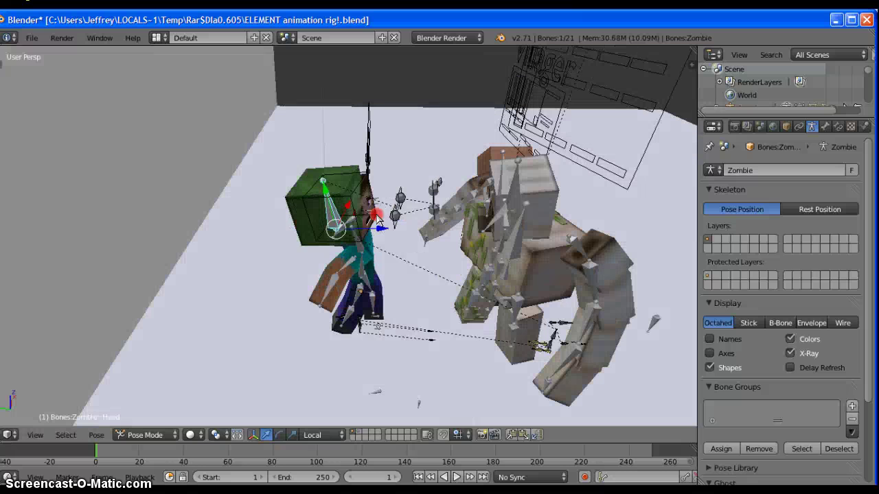
pyautogui.moveTo(378, 228); pyautogui.dragTo(340, 221)
pyautogui.moveTo(340, 221)
pyautogui.mouseDown(button='middle')
pyautogui.moveTo(221, 238)
pyautogui.moveTo(323, 249)
pyautogui.mouseUp(button='middle')
pyautogui.moveTo(332, 235); pyautogui.dragTo(328, 222)
# Step: Turn the zombie head slightly around the neck and raise it a touch, checking from several angles
pyautogui.moveTo(154, 308); pyautogui.dragTo(345, 195, button='middle')
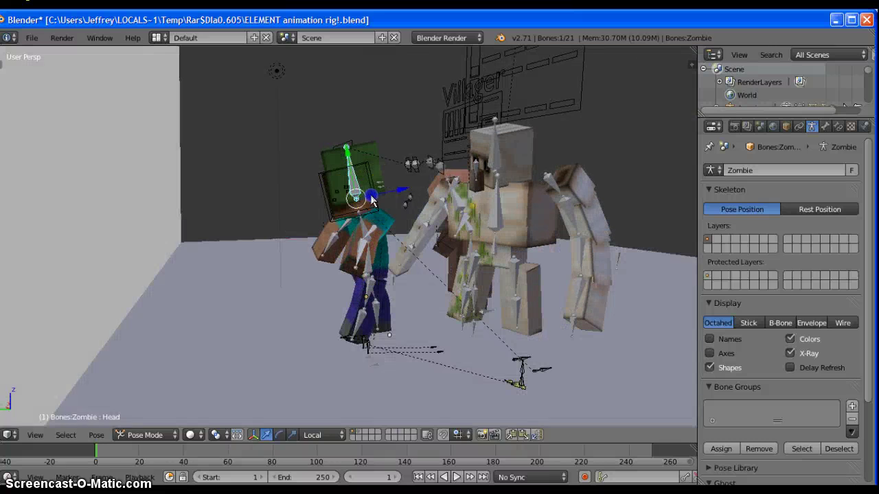
pyautogui.moveTo(372, 200); pyautogui.dragTo(362, 200)
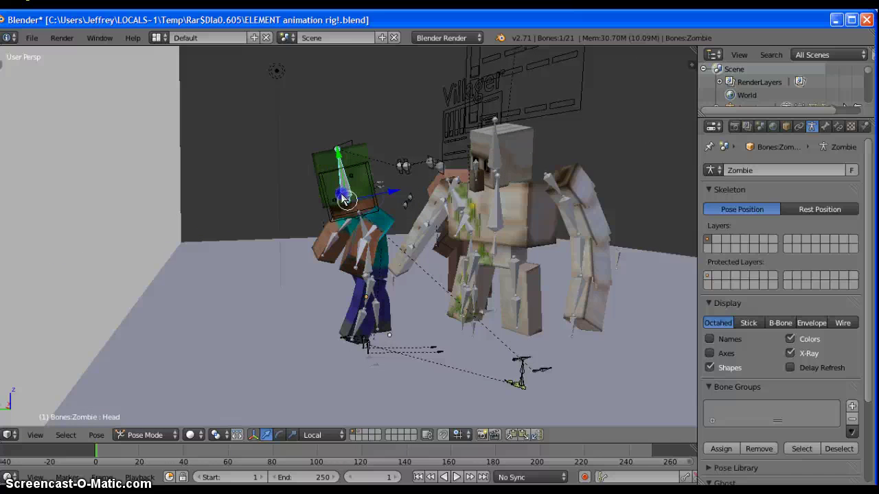
pyautogui.moveTo(410, 229); pyautogui.dragTo(362, 247, button='middle')
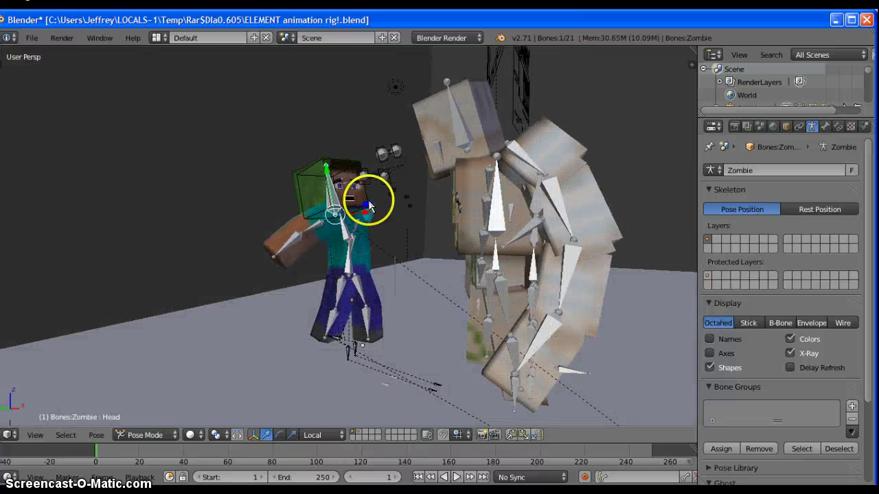
pyautogui.moveTo(369, 205)
pyautogui.mouseDown()
pyautogui.moveTo(379, 201)
pyautogui.moveTo(369, 218)
pyautogui.mouseUp()
pyautogui.moveTo(371, 210)
pyautogui.mouseDown(button='middle')
pyautogui.moveTo(418, 251)
pyautogui.moveTo(496, 258)
pyautogui.mouseUp(button='middle')
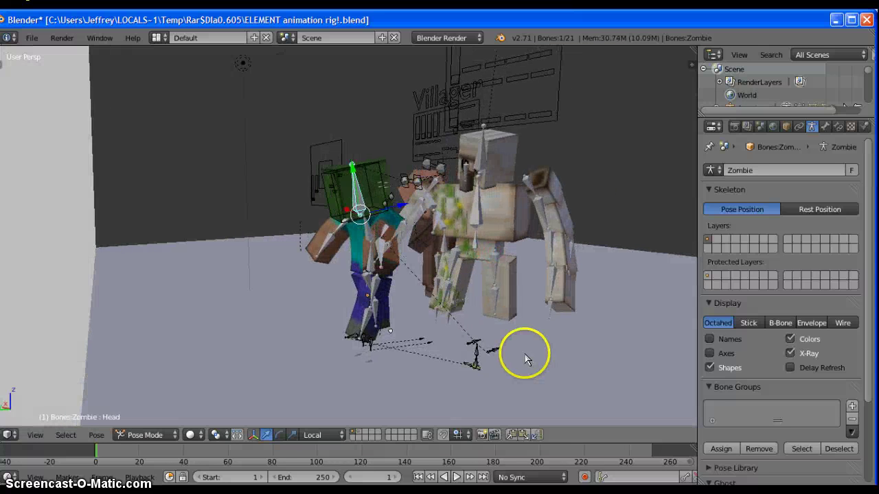
pyautogui.moveTo(525, 357)
pyautogui.mouseDown(button='middle')
pyautogui.moveTo(392, 367)
pyautogui.moveTo(694, 371)
pyautogui.mouseUp(button='middle')
pyautogui.moveTo(38, 323)
pyautogui.mouseDown(button='middle')
pyautogui.moveTo(188, 271)
pyautogui.moveTo(231, 274)
pyautogui.moveTo(285, 125)
pyautogui.moveTo(399, 292)
pyautogui.moveTo(221, 247)
pyautogui.mouseUp(button='middle')
# Step: Move the camera and rotate it by -64.27 so it faces the characters
pyautogui.rightClick(192, 221)
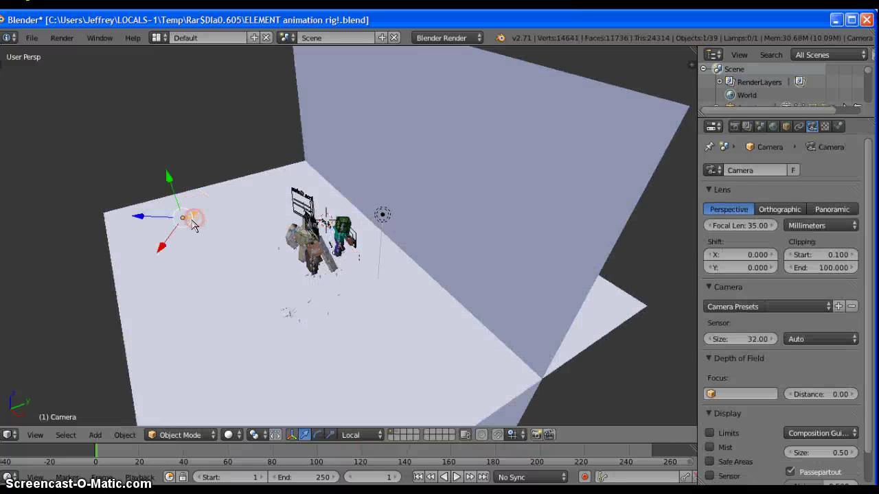
pyautogui.moveTo(200, 222); pyautogui.dragTo(271, 226, button='right')
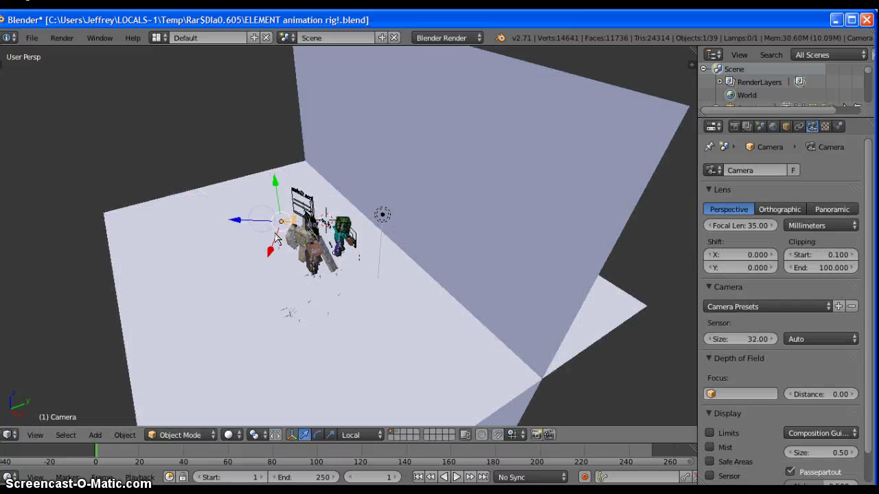
pyautogui.moveTo(271, 250); pyautogui.dragTo(280, 218)
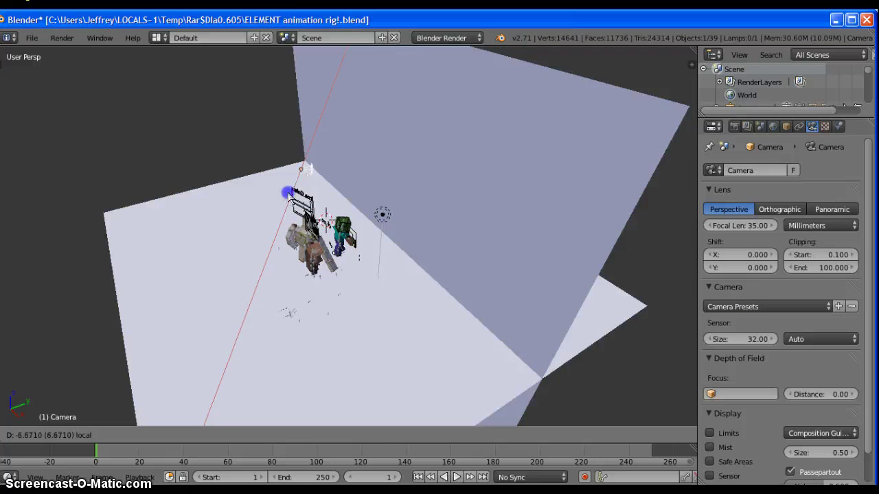
pyautogui.click(289, 195)
pyautogui.moveTo(278, 172); pyautogui.dragTo(295, 180)
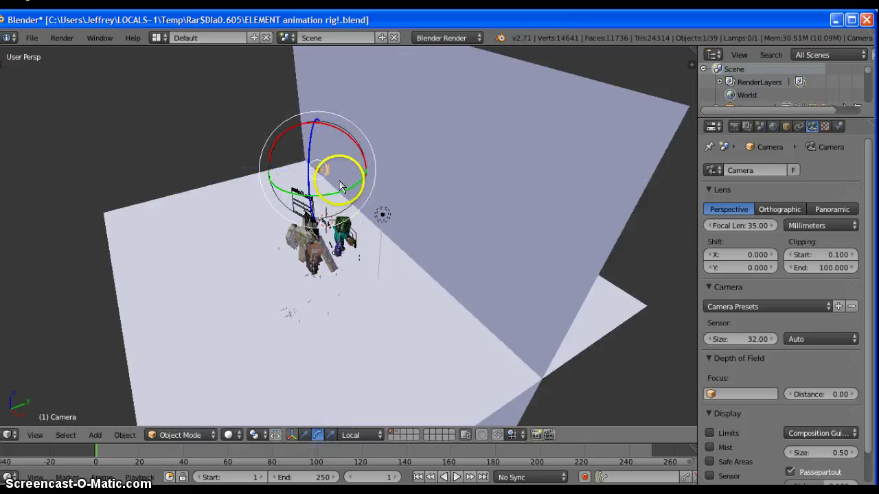
pyautogui.moveTo(340, 186); pyautogui.dragTo(330, 204)
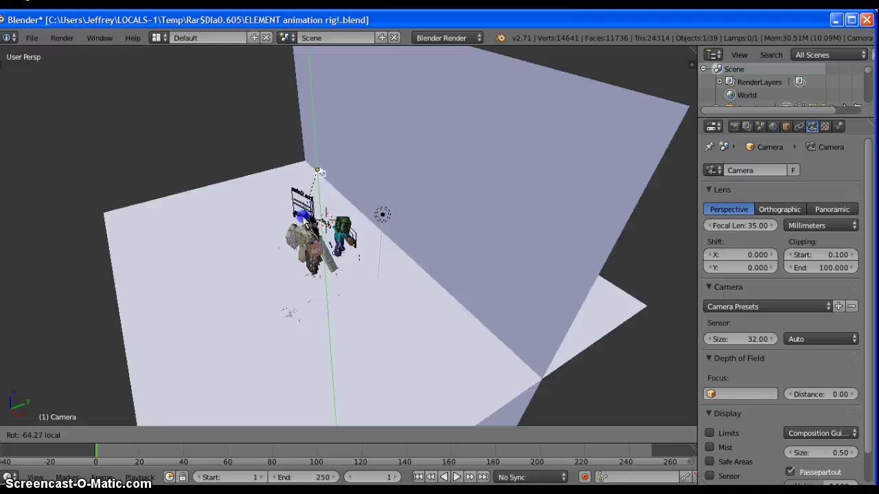
pyautogui.click(95, 53)
# Step: Render a test image from the camera, then close the render result
pyautogui.click(62, 38)
pyautogui.click(106, 57)
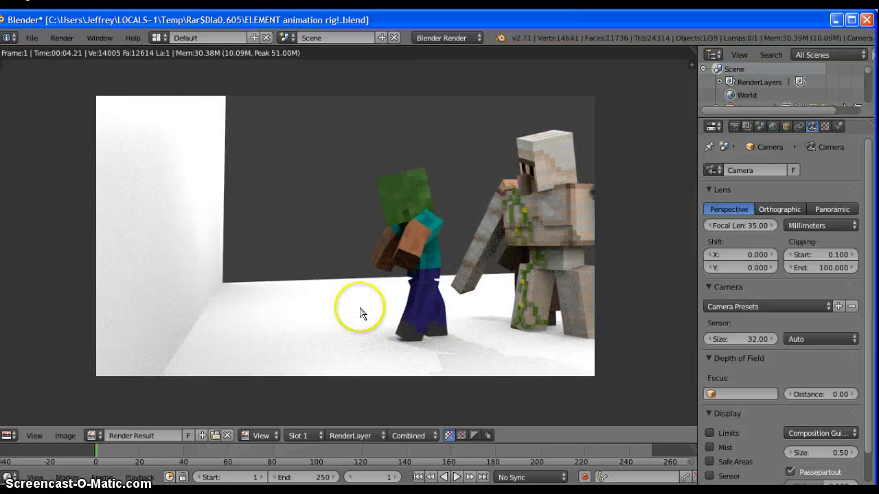
pyautogui.press('Escape')
pyautogui.moveTo(361, 314); pyautogui.dragTo(312, 227, button='middle')
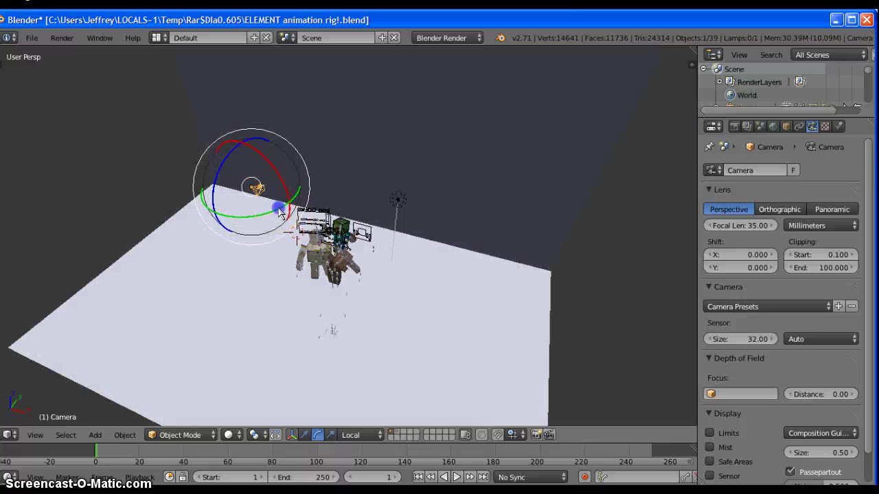
# Step: Paste a copy of the back wall plane and rotate and move it into place as a side wall
pyautogui.rightClick(524, 165)
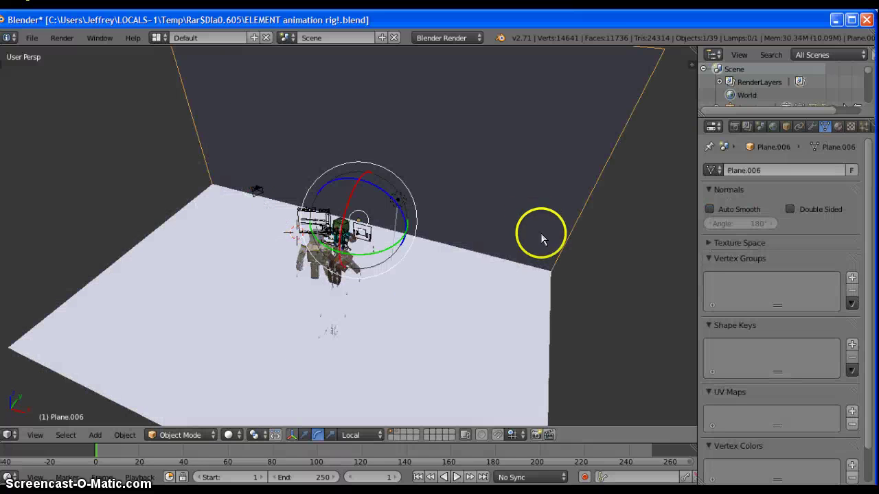
pyautogui.hotkey('ctrl', 'v')
pyautogui.moveTo(392, 256)
pyautogui.mouseDown()
pyautogui.moveTo(366, 280)
pyautogui.moveTo(245, 280)
pyautogui.mouseUp()
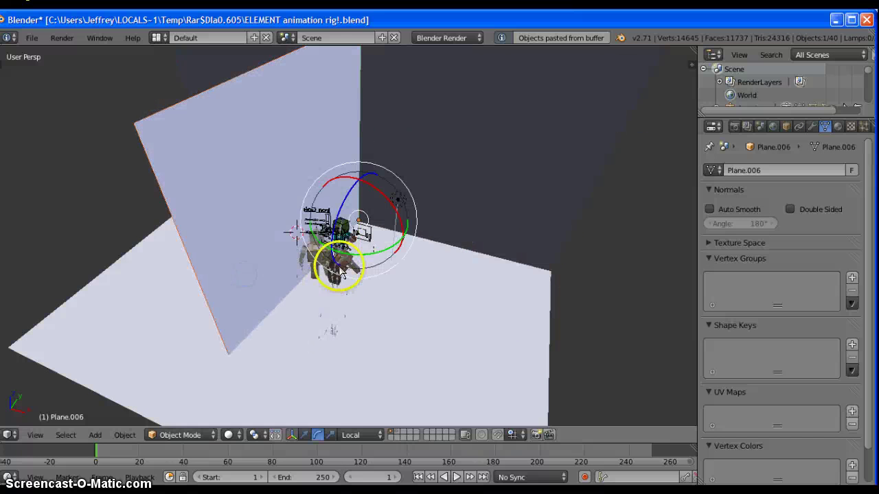
pyautogui.moveTo(341, 271); pyautogui.dragTo(379, 467)
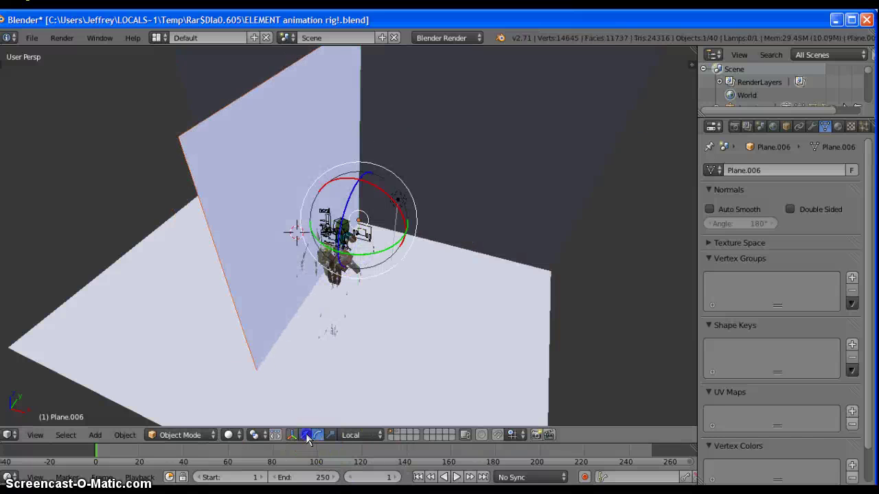
pyautogui.moveTo(408, 221)
pyautogui.mouseDown()
pyautogui.moveTo(514, 283)
pyautogui.moveTo(392, 338)
pyautogui.mouseUp()
pyautogui.moveTo(392, 337); pyautogui.dragTo(616, 231, button='middle')
# Step: Render the scene to check the new wall, then close the render result
pyautogui.click(65, 43)
pyautogui.click(85, 55)
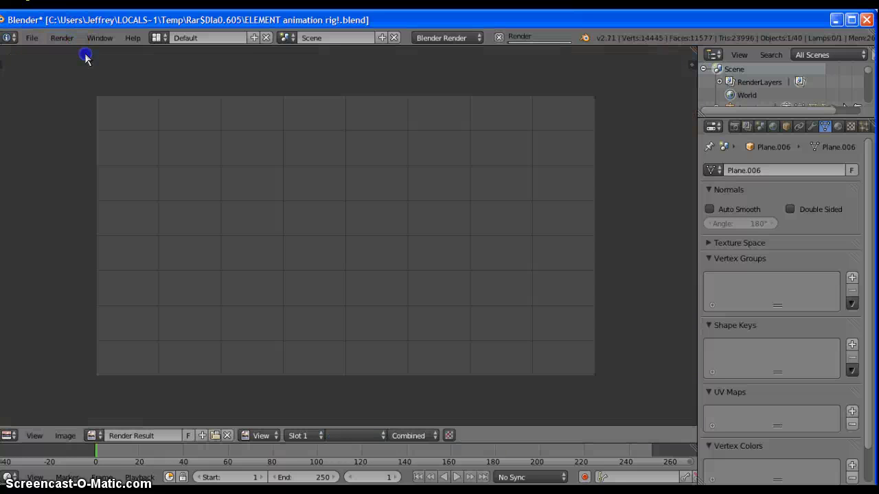
pyautogui.click(109, 81)
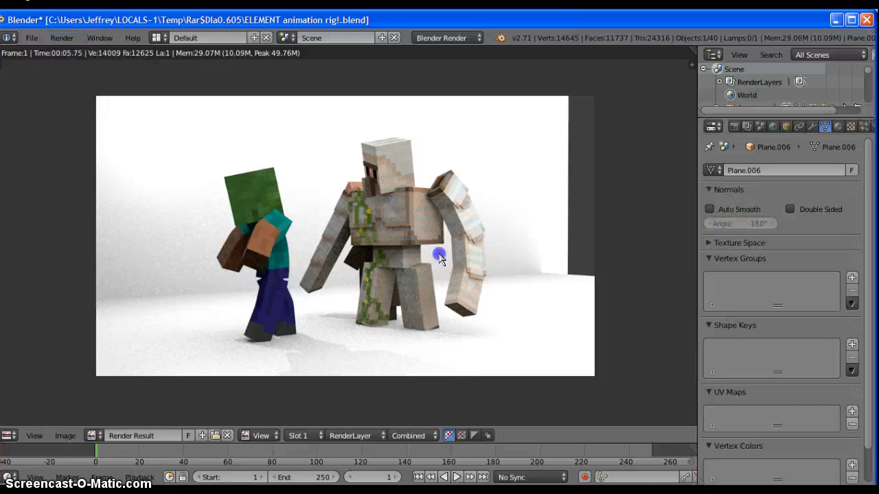
pyautogui.press('Escape')
pyautogui.moveTo(530, 346)
pyautogui.mouseDown(button='middle')
pyautogui.moveTo(601, 379)
pyautogui.moveTo(621, 108)
pyautogui.moveTo(490, 73)
pyautogui.mouseUp(button='middle')
# Step: Copy the wall plane, rotate the copy about 83 degrees upright and raise it vertically
pyautogui.hotkey('ctrl', 'c')
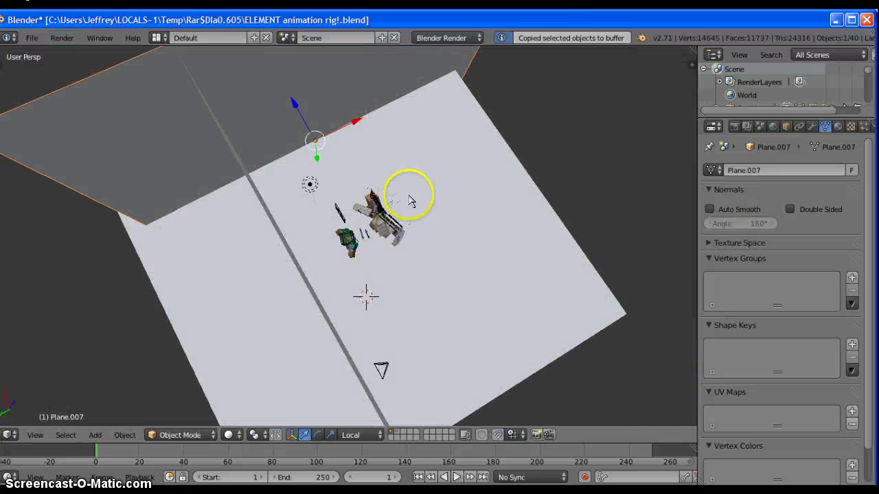
pyautogui.moveTo(336, 191); pyautogui.dragTo(314, 182)
pyautogui.moveTo(315, 112); pyautogui.dragTo(316, 120)
pyautogui.moveTo(329, 190); pyautogui.dragTo(279, 163)
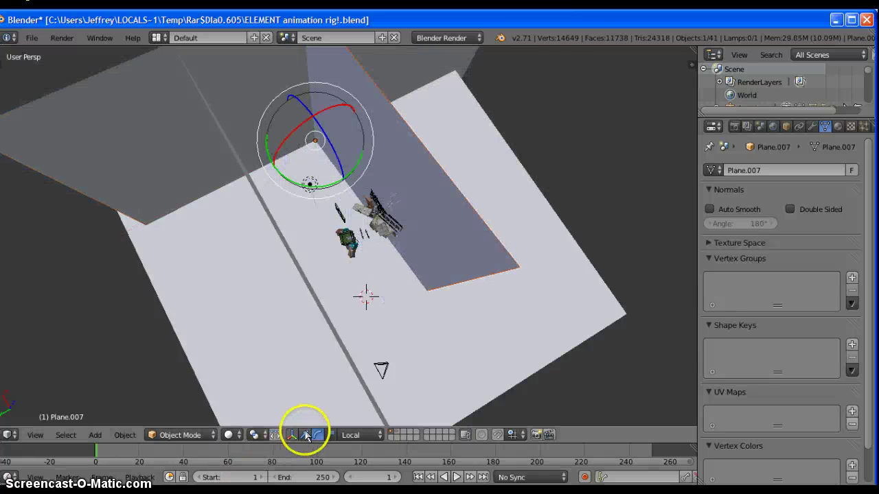
pyautogui.moveTo(352, 135); pyautogui.dragTo(458, 94)
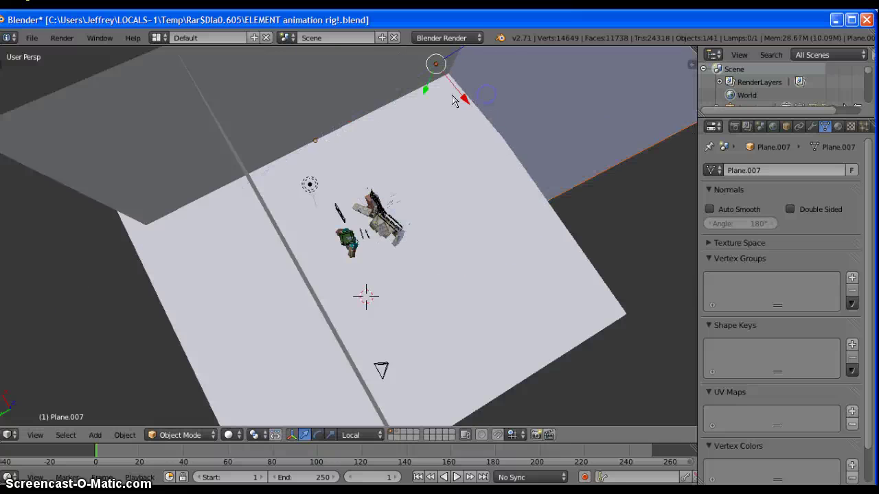
pyautogui.moveTo(457, 94)
pyautogui.mouseDown(button='middle')
pyautogui.moveTo(526, 124)
pyautogui.moveTo(526, 138)
pyautogui.mouseUp(button='middle')
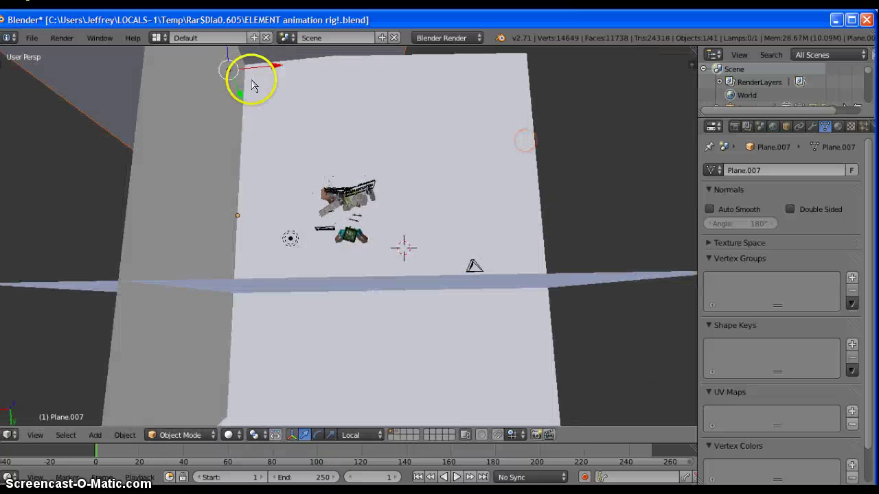
# Step: Slide the new wall along Y, tilt it 7 degrees and move it along X to close the room
pyautogui.moveTo(251, 81); pyautogui.dragTo(249, 108)
pyautogui.click(317, 435)
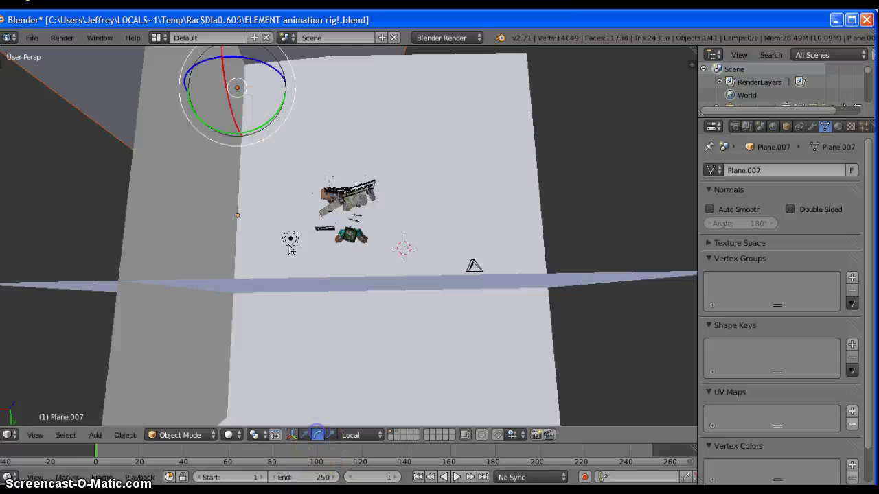
pyautogui.moveTo(244, 125); pyautogui.dragTo(248, 140)
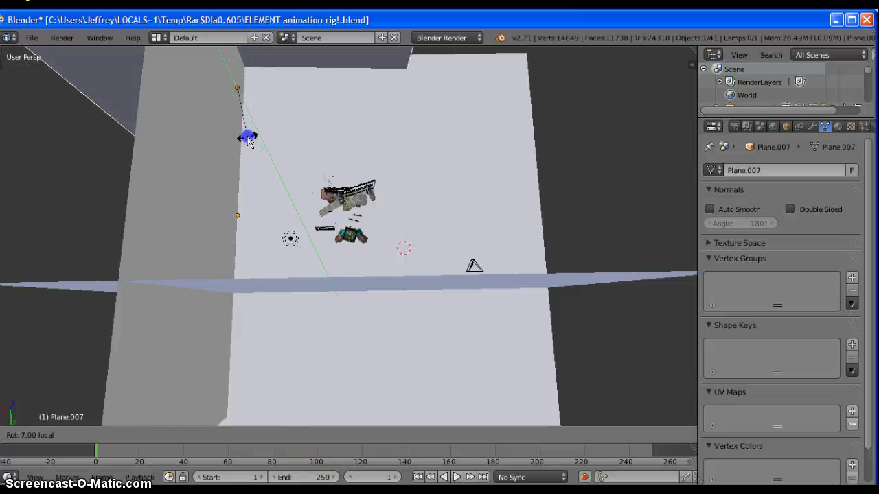
pyautogui.click(304, 435)
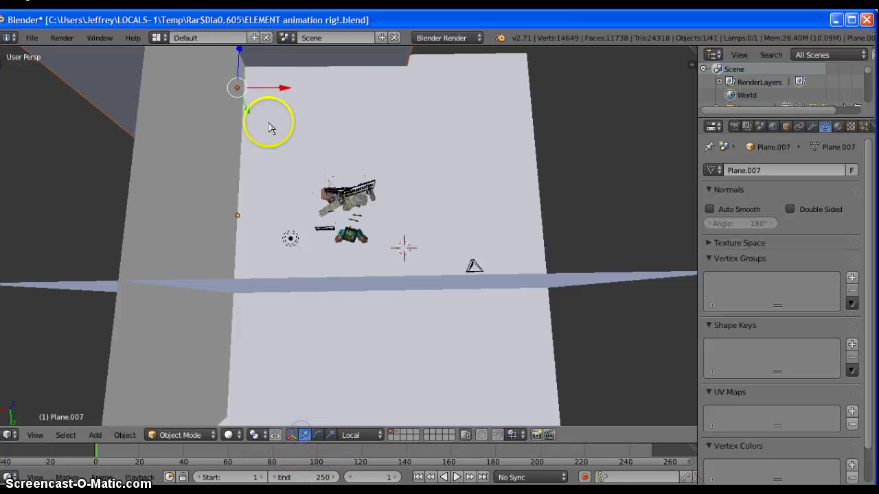
pyautogui.moveTo(282, 87)
pyautogui.mouseDown()
pyautogui.moveTo(316, 92)
pyautogui.moveTo(424, 72)
pyautogui.mouseUp()
# Step: Render the enclosed scene and close the render result
pyautogui.click(62, 37)
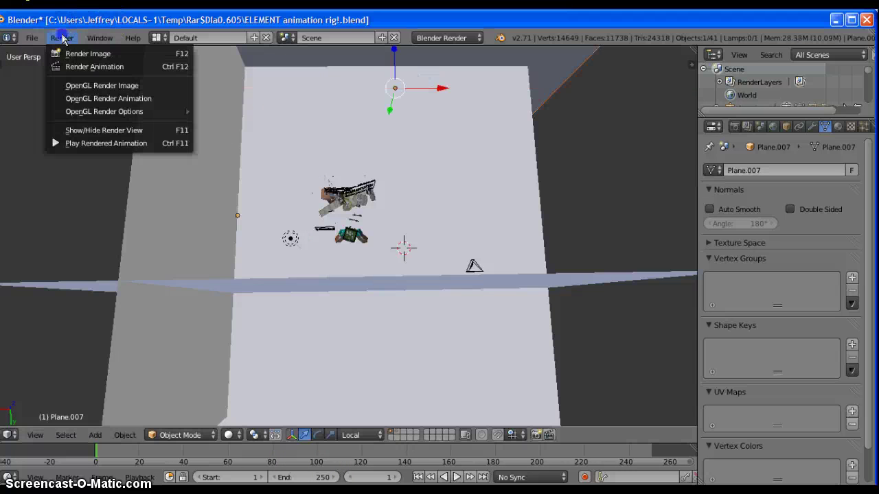
pyautogui.click(83, 54)
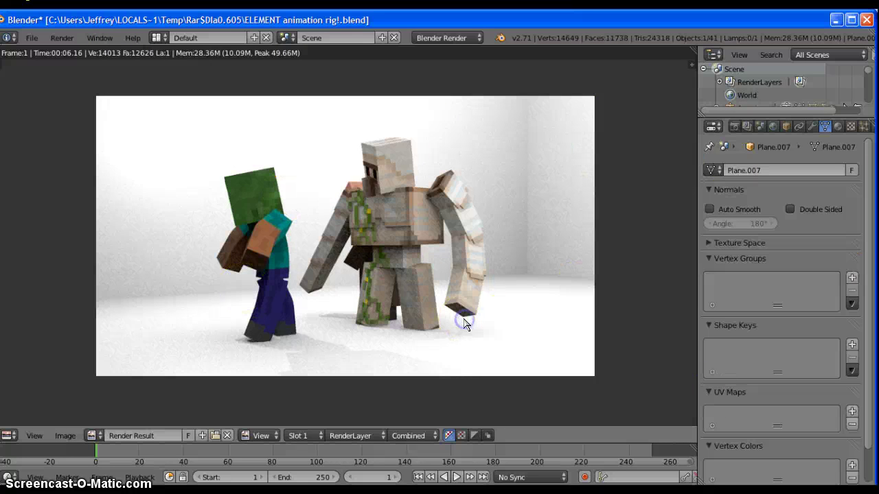
pyautogui.press('Escape')
pyautogui.moveTo(467, 323)
pyautogui.mouseDown(button='middle')
pyautogui.moveTo(357, 298)
pyautogui.moveTo(233, 227)
pyautogui.mouseUp(button='middle')
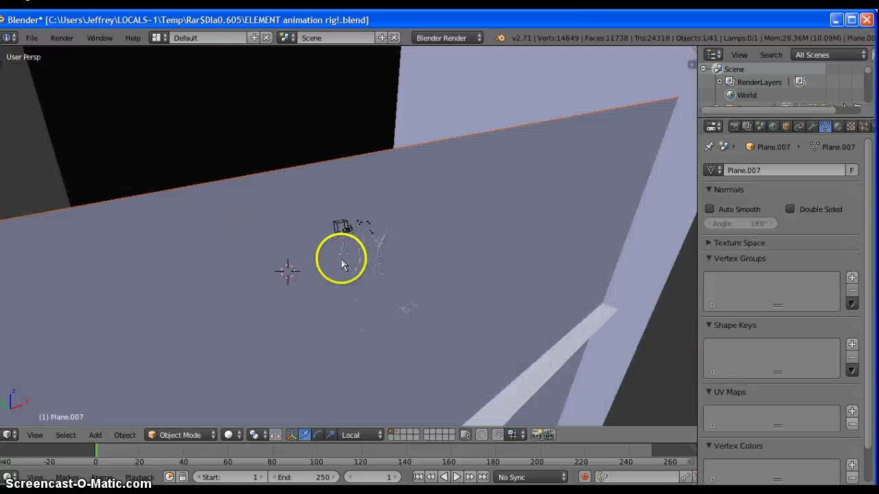
# Step: Shift the Villager sideways along its local X axis using its Body bone
pyautogui.moveTo(342, 265)
pyautogui.mouseDown(button='middle')
pyautogui.moveTo(309, 329)
pyautogui.moveTo(420, 252)
pyautogui.moveTo(399, 254)
pyautogui.moveTo(318, 314)
pyautogui.moveTo(226, 359)
pyautogui.moveTo(318, 322)
pyautogui.mouseUp(button='middle')
pyautogui.rightClick(398, 254)
pyautogui.rightClick(355, 304)
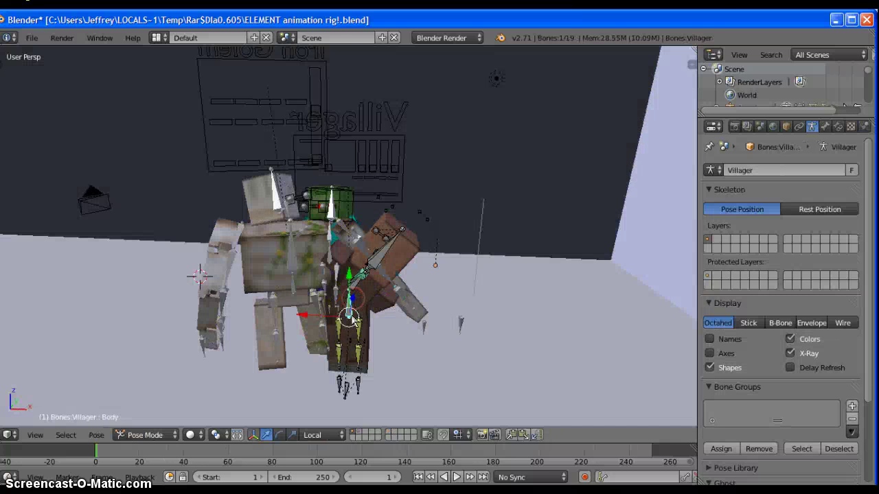
pyautogui.press('g')
pyautogui.press('x')
pyautogui.click(412, 338)
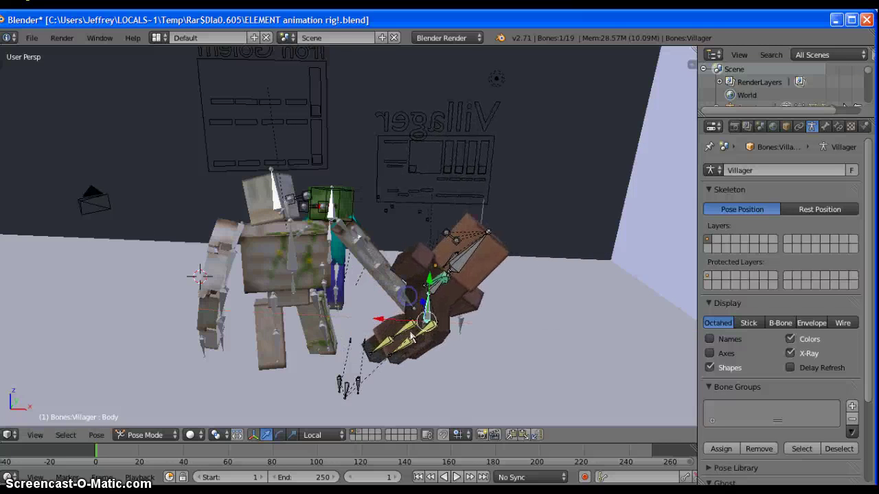
# Step: Repose the Villager's right IK leg, then hide the Villager and its sign
pyautogui.rightClick(365, 383)
pyautogui.press('g')
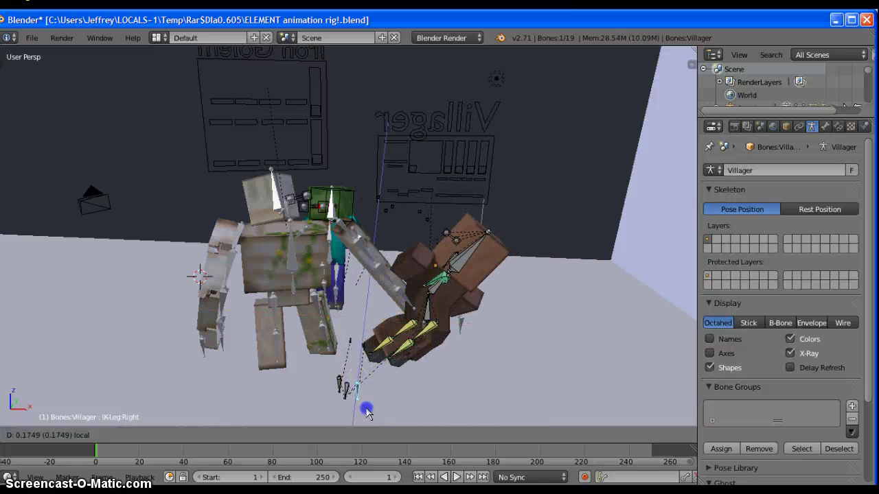
pyautogui.click(491, 388)
pyautogui.rightClick(426, 334)
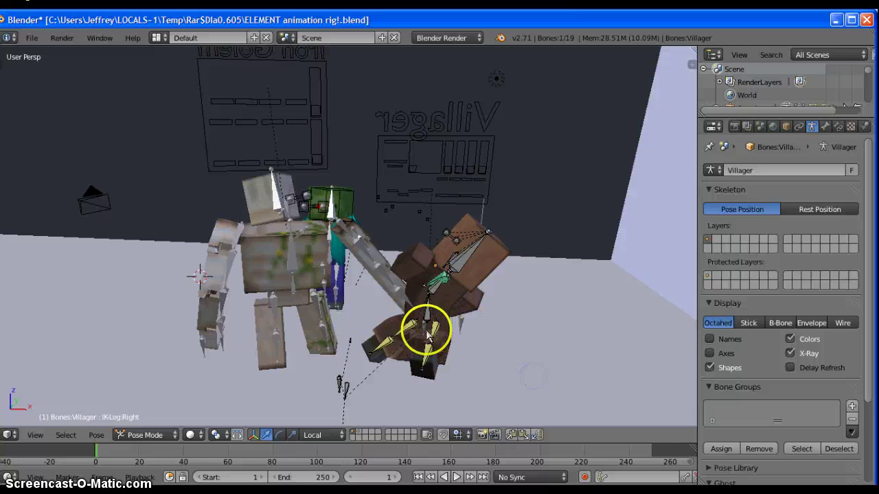
pyautogui.press('2')
# Step: Move the Iron Golem's IKArm:Right control up, then down and outward
pyautogui.rightClick(412, 318)
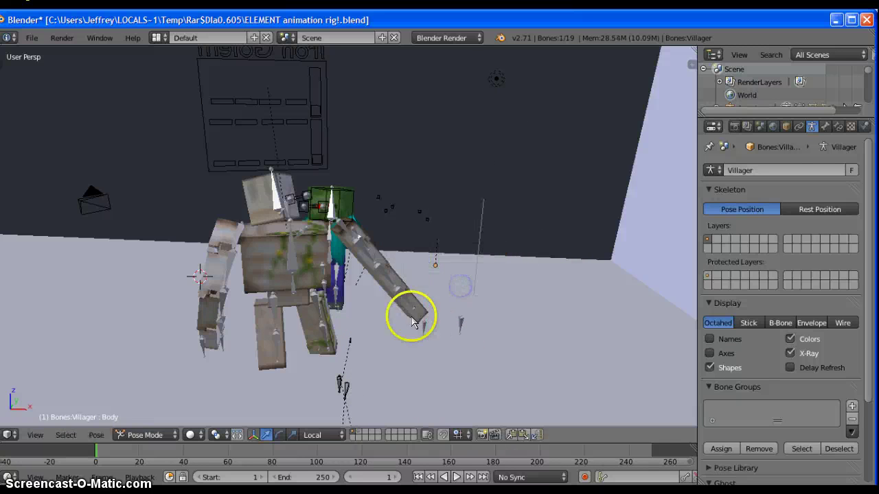
pyautogui.rightClick(426, 333)
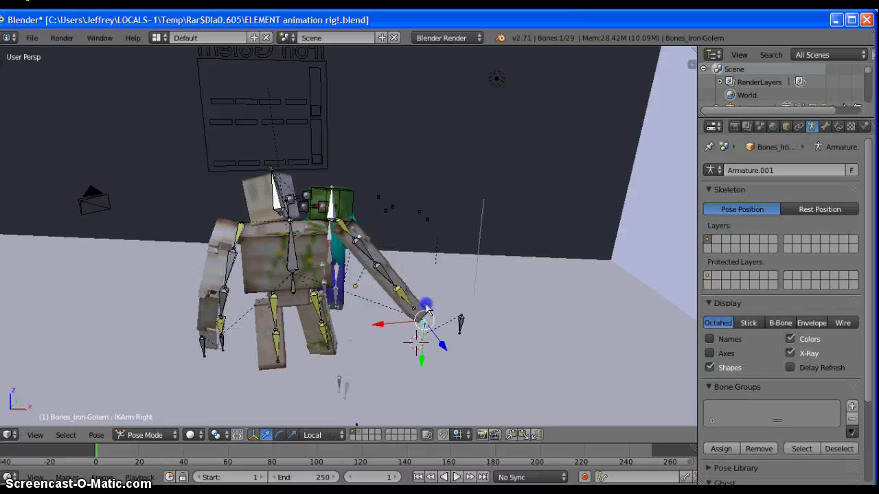
pyautogui.press('g')
pyautogui.click(419, 281)
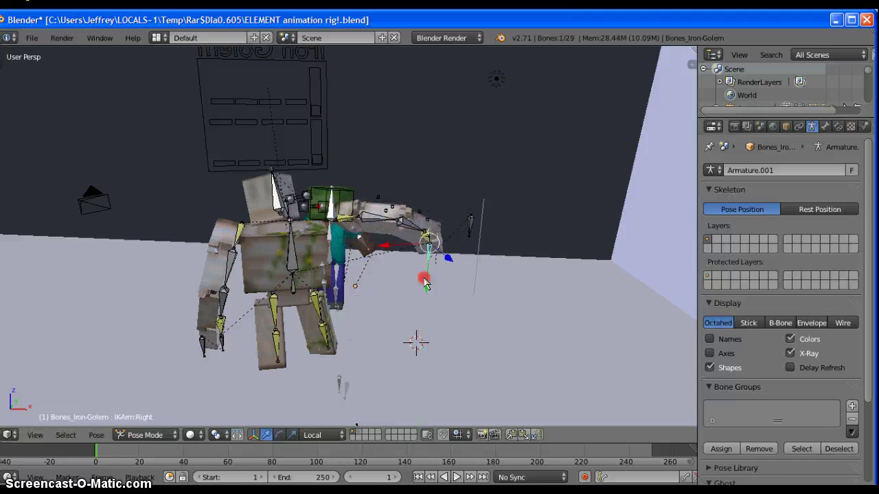
pyautogui.moveTo(419, 280)
pyautogui.mouseDown(button='middle')
pyautogui.moveTo(536, 270)
pyautogui.moveTo(553, 335)
pyautogui.mouseUp(button='middle')
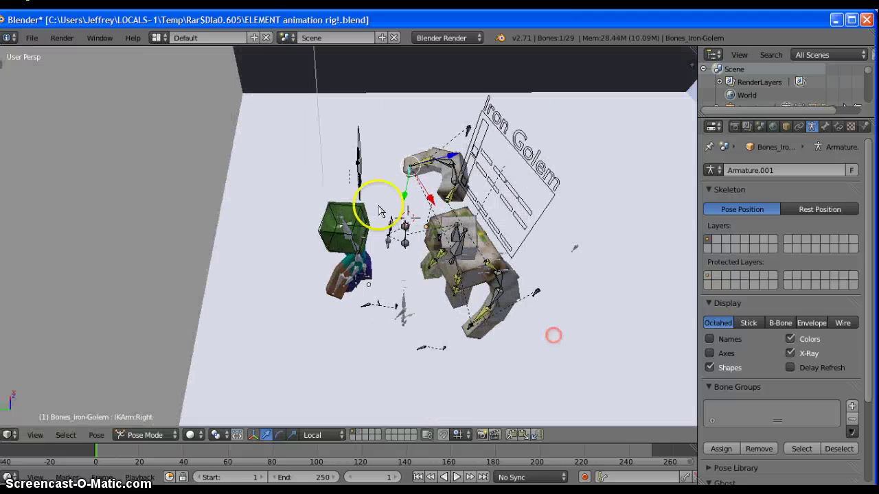
pyautogui.press('g')
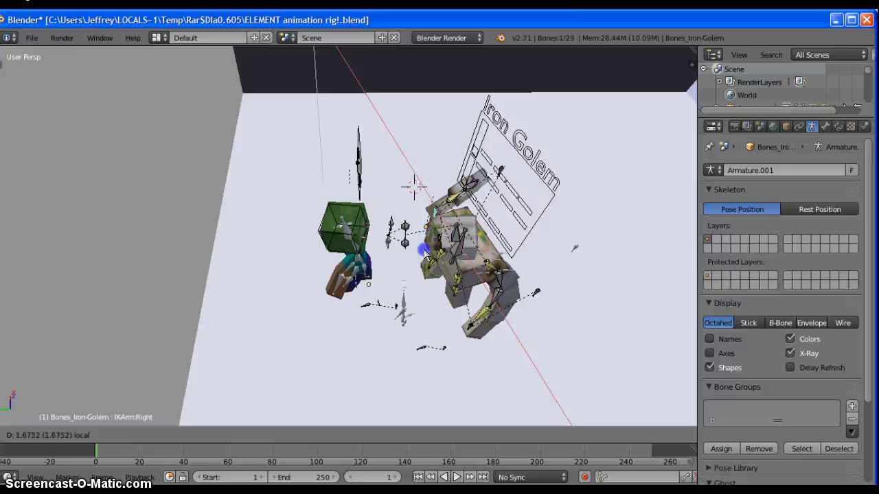
pyautogui.click(381, 297)
pyautogui.moveTo(381, 298); pyautogui.dragTo(427, 232, button='middle')
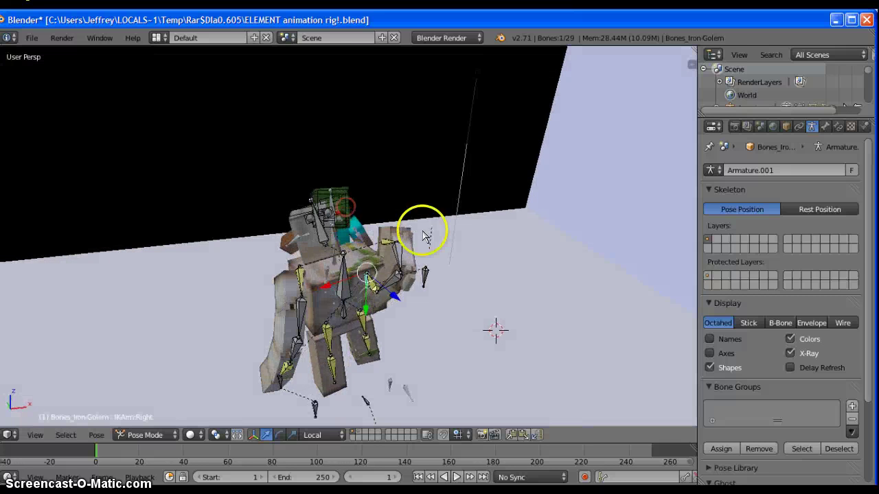
pyautogui.press('g')
pyautogui.moveTo(366, 317); pyautogui.dragTo(435, 390)
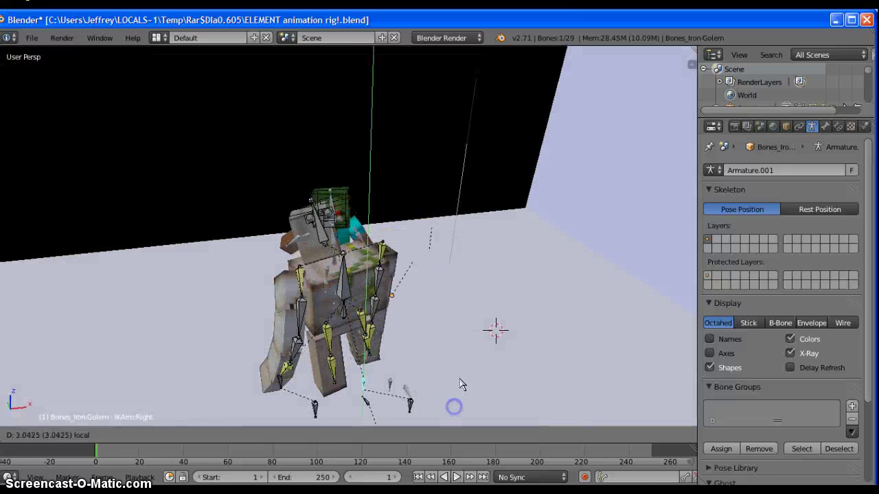
pyautogui.click(454, 406)
pyautogui.moveTo(454, 406); pyautogui.dragTo(346, 359, button='middle')
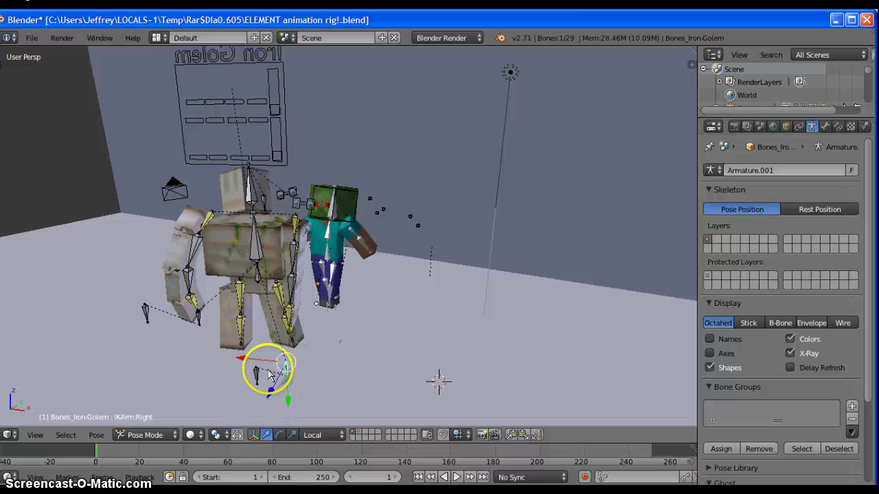
# Step: Refine the golem's right arm with further moves, locking to local Y, so it hangs beside Steve
pyautogui.press('g')
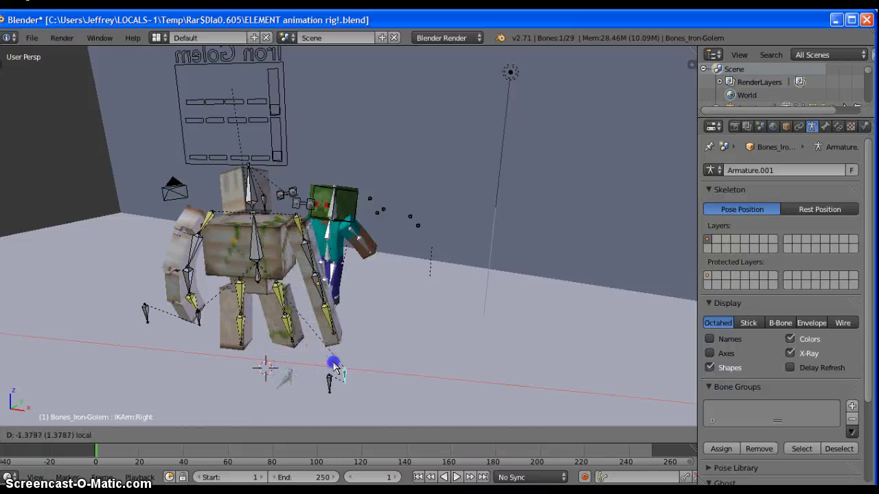
pyautogui.click(338, 406)
pyautogui.press('g')
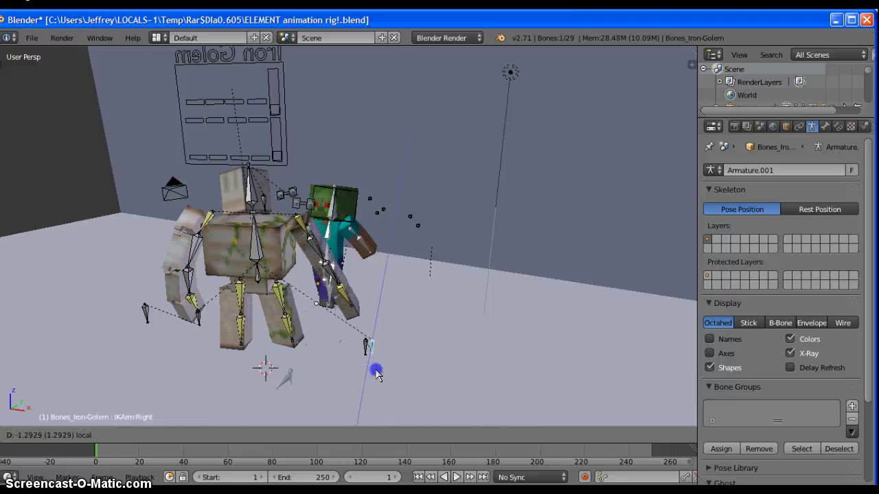
pyautogui.click(368, 337)
pyautogui.press('g')
pyautogui.press('y')
pyautogui.click(354, 295)
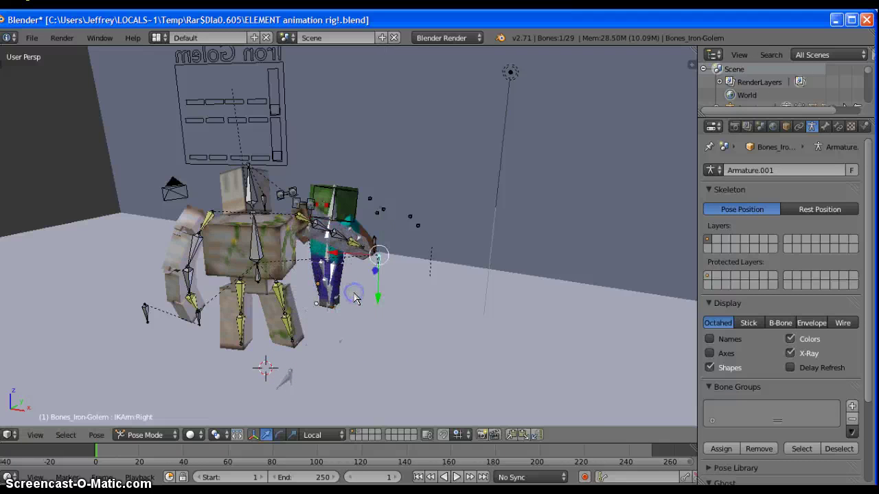
pyautogui.press('g')
pyautogui.click(378, 292)
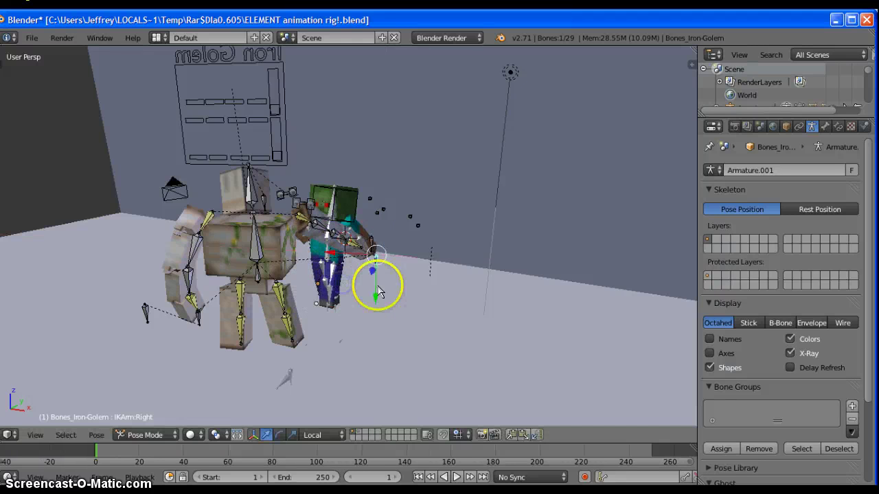
pyautogui.press('g')
pyautogui.press('y')
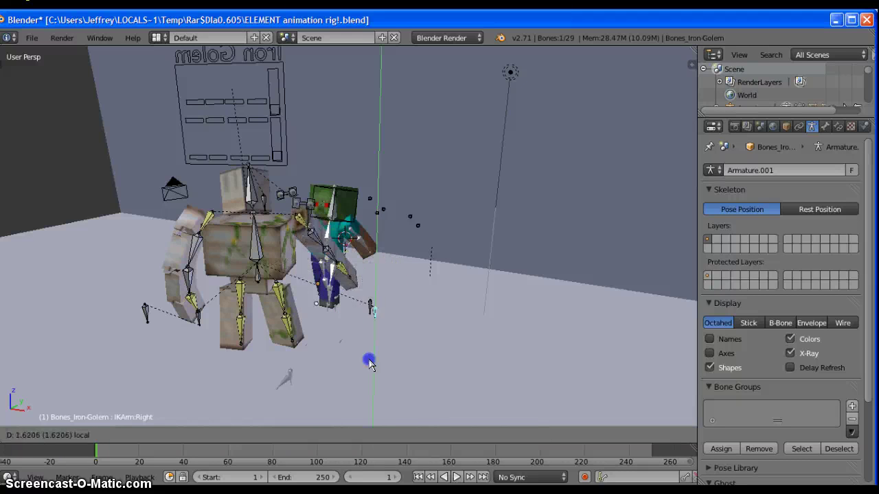
pyautogui.click(332, 87)
pyautogui.click(384, 271)
pyautogui.moveTo(383, 272)
pyautogui.mouseDown(button='middle')
pyautogui.moveTo(614, 295)
pyautogui.moveTo(628, 257)
pyautogui.moveTo(599, 267)
pyautogui.mouseUp(button='middle')
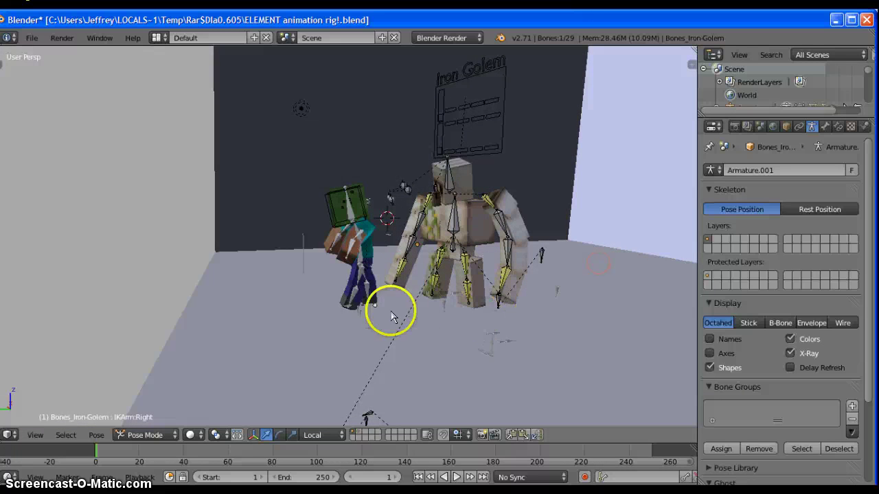
# Step: Rotate the golem's Bone.011 leg by 2.23 and lower the Villager's left IK leg slightly
pyautogui.moveTo(408, 296)
pyautogui.mouseDown(button='middle')
pyautogui.moveTo(373, 313)
pyautogui.moveTo(379, 329)
pyautogui.moveTo(343, 324)
pyautogui.moveTo(337, 336)
pyautogui.mouseUp(button='middle')
pyautogui.moveTo(339, 316); pyautogui.dragTo(380, 321)
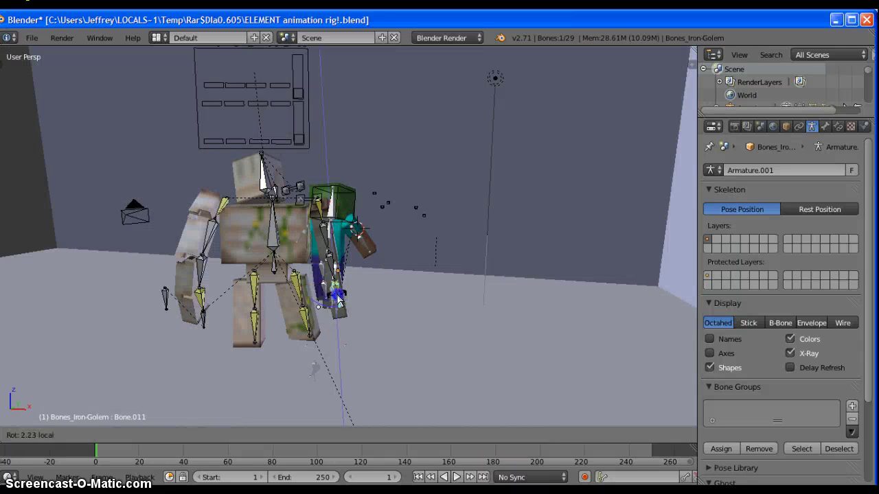
pyautogui.moveTo(380, 321)
pyautogui.mouseDown(button='middle')
pyautogui.moveTo(202, 369)
pyautogui.moveTo(255, 369)
pyautogui.moveTo(306, 350)
pyautogui.mouseUp(button='middle')
pyautogui.rightClick(246, 349)
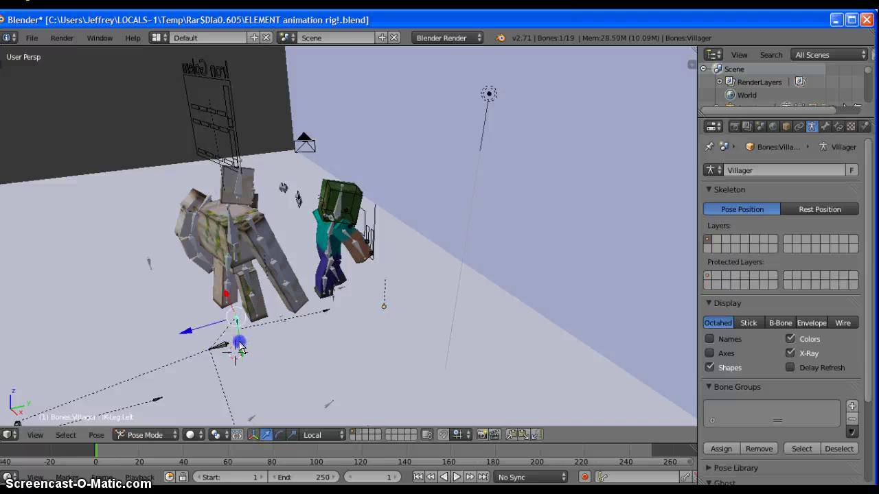
pyautogui.press('g')
pyautogui.click(297, 339)
pyautogui.moveTo(325, 345); pyautogui.dragTo(368, 334, button='middle')
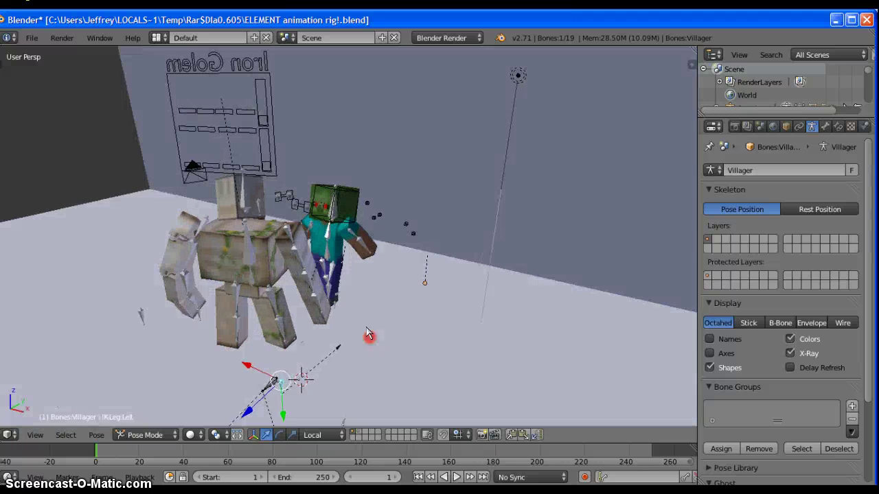
# Step: Render the camera view of zombie-headed Steve and the Iron Golem in the white room
pyautogui.rightClick(402, 333)
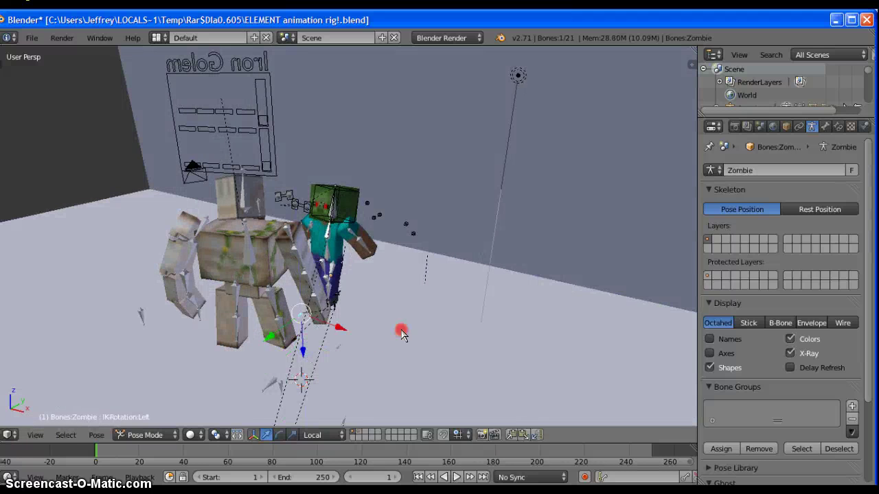
pyautogui.moveTo(438, 332); pyautogui.dragTo(20, 69, button='middle')
pyautogui.click(62, 38)
pyautogui.click(69, 53)
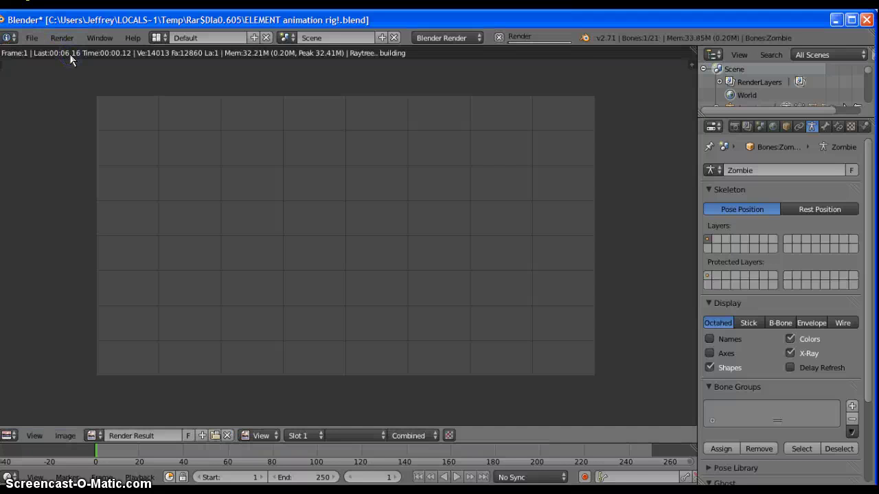